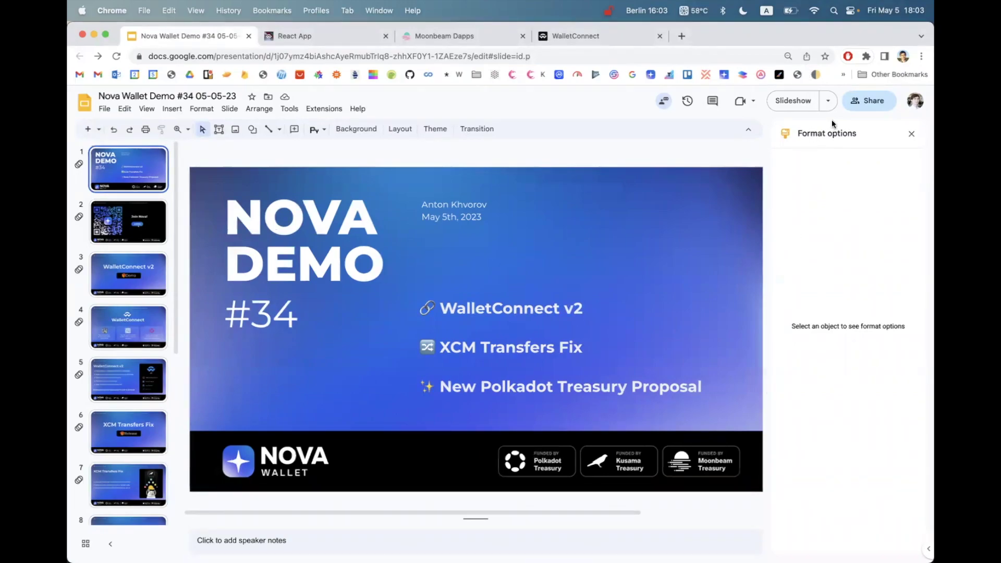
- Start the Slides slideshow and advance to the Join Nova! slide with the QR code
left_click(803, 106)
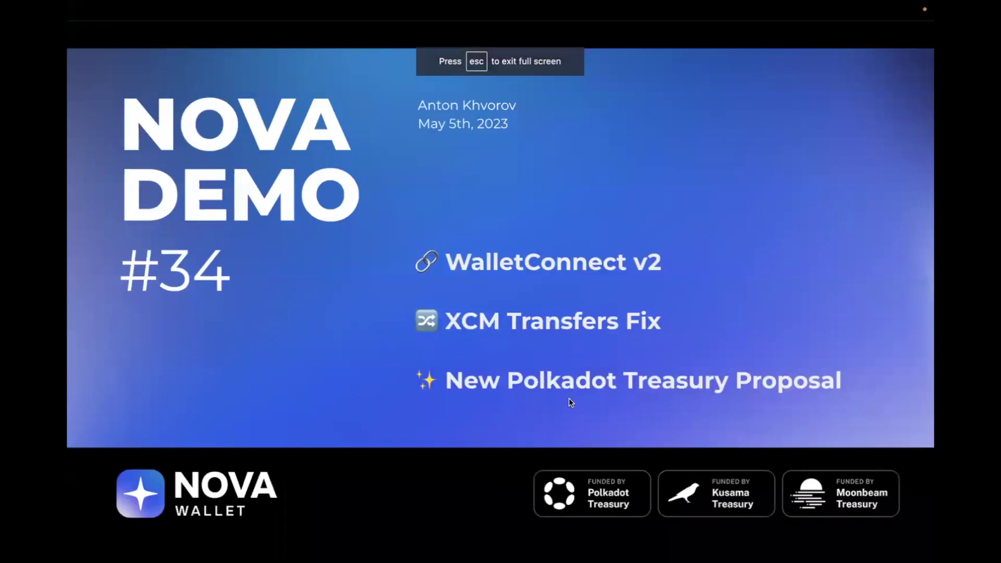
left_click(577, 401)
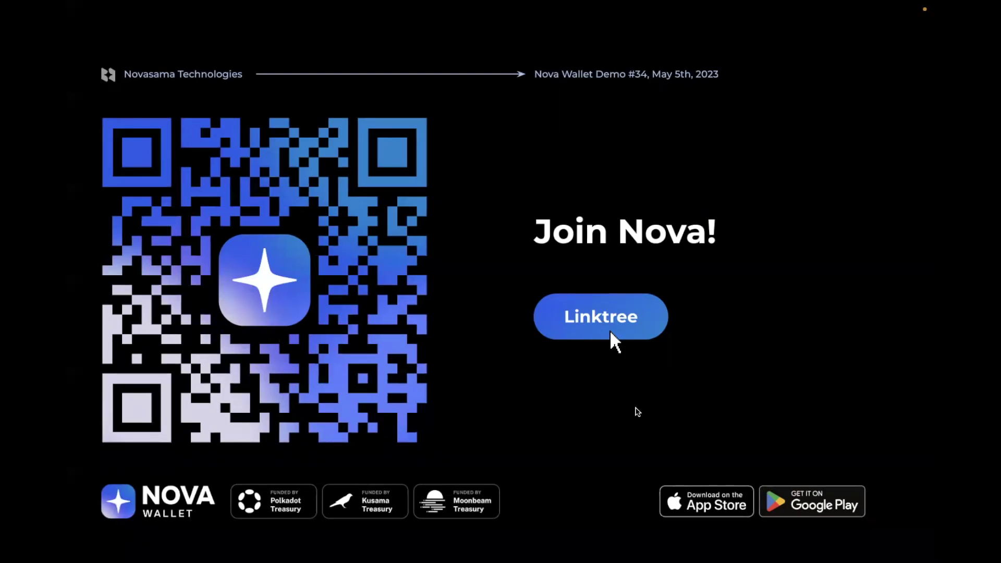
- Step past the WalletConnect v2 Demo slide to the three-card WalletConnect overview
key("Right")
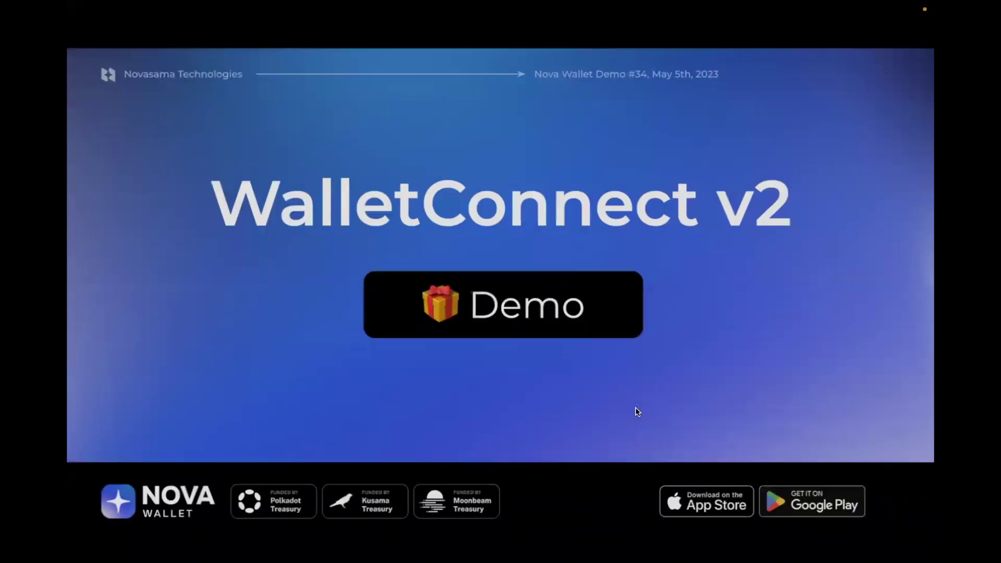
key("Right")
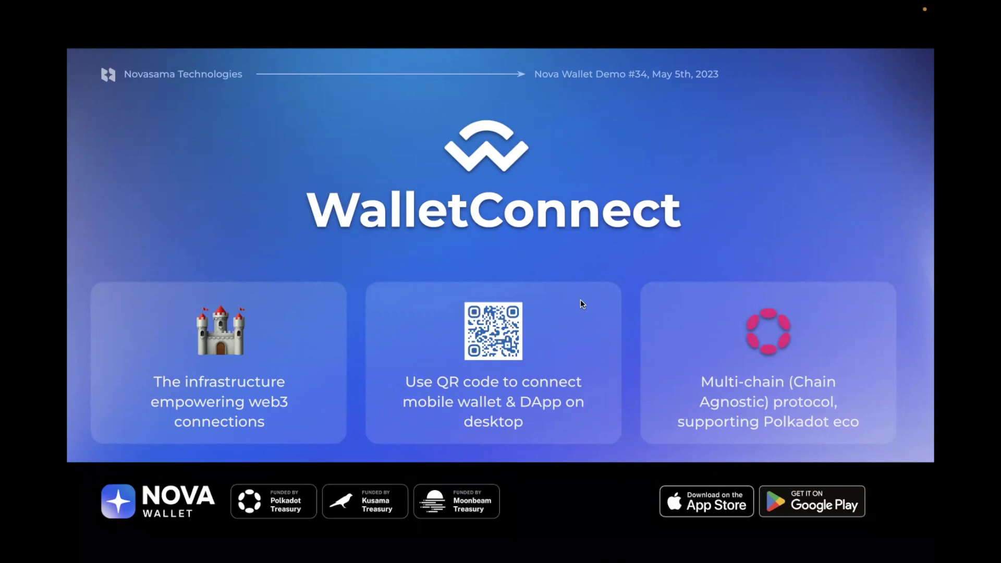
- Advance to the WalletConnect v2 slide listing five features and the iOS & Android release
key("Right")
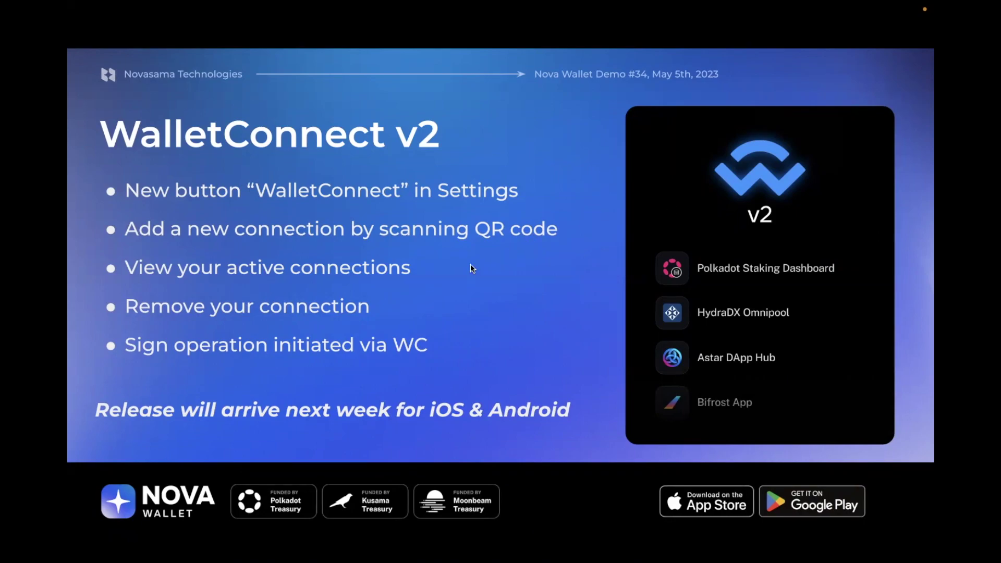
- Exit the slideshow, reposition the Nova Wallet emulator, and show the React App's connected accounts
key("Escape")
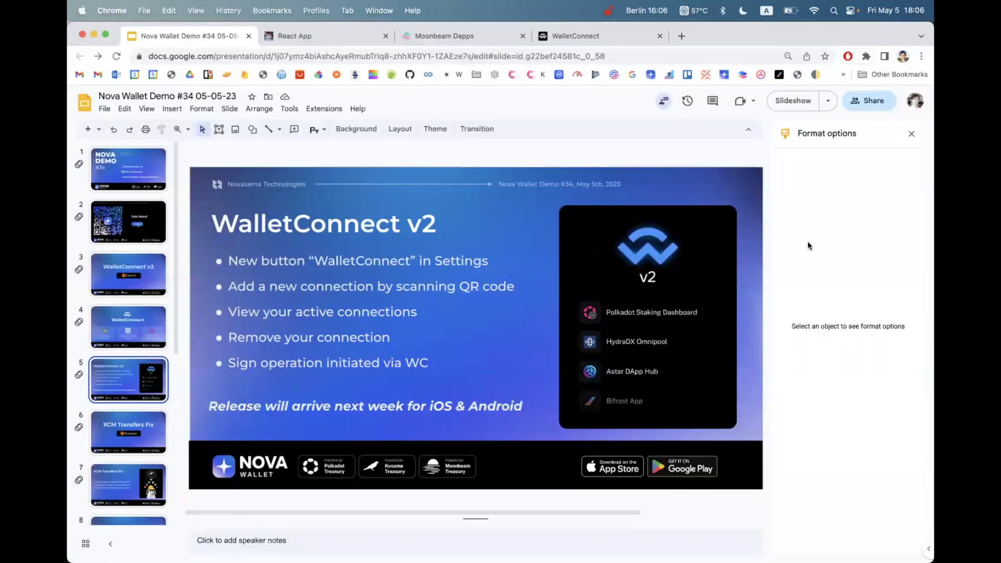
mouse_move(903, 377)
left_click(891, 408)
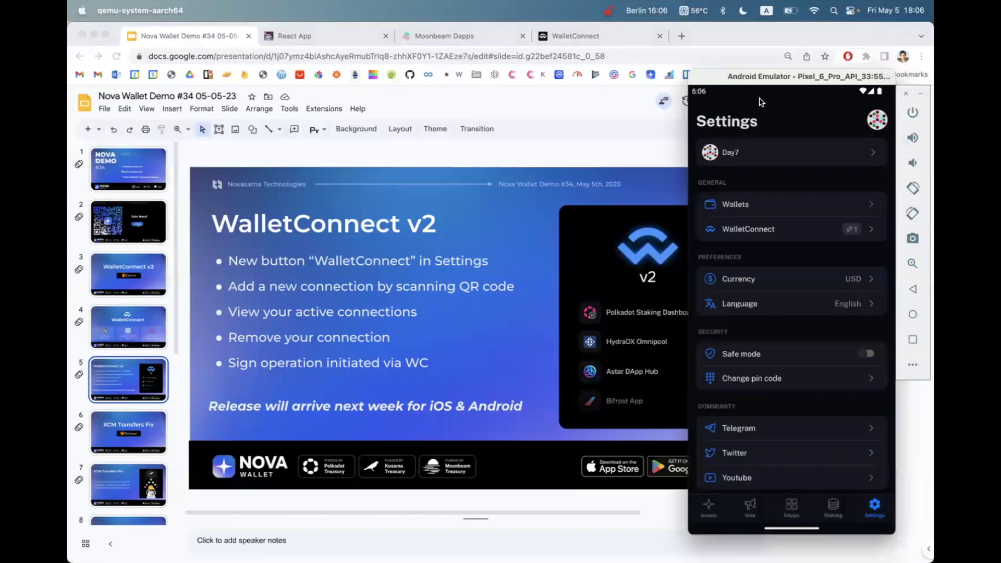
left_click_drag(735, 80, 657, 61)
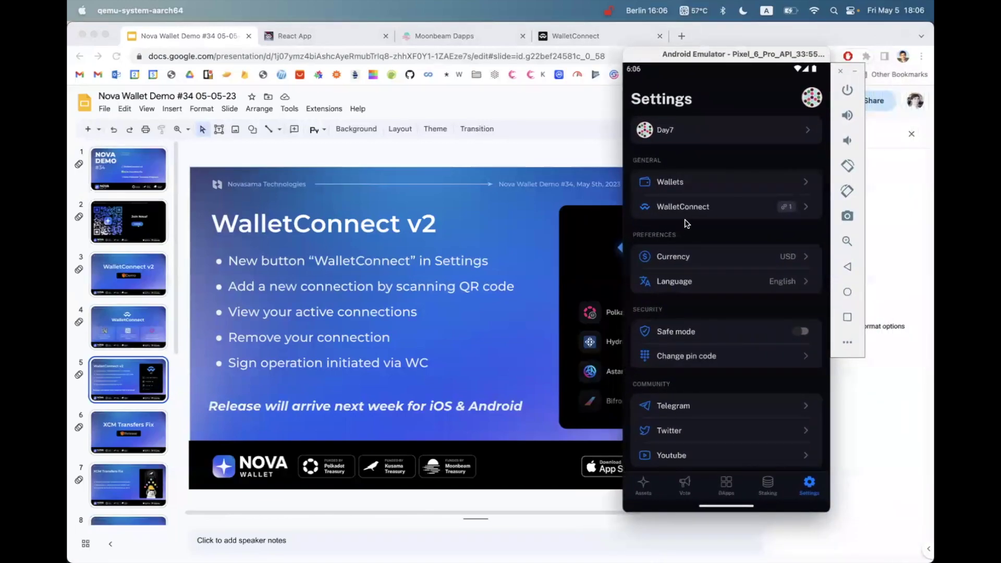
left_click(355, 39)
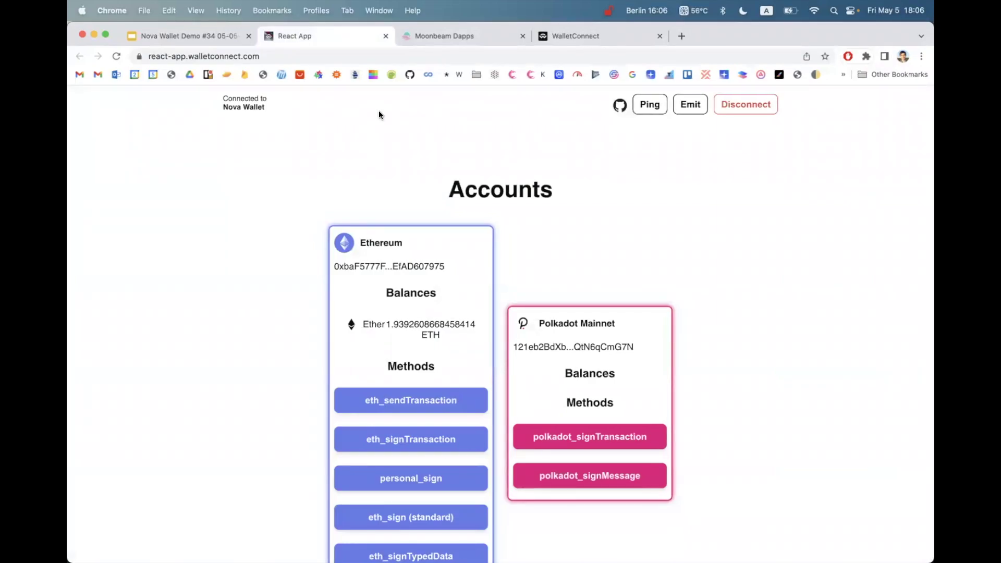
- Glance at the Moonbeam Dapps tab, then return to the React App accounts page
left_click(437, 37)
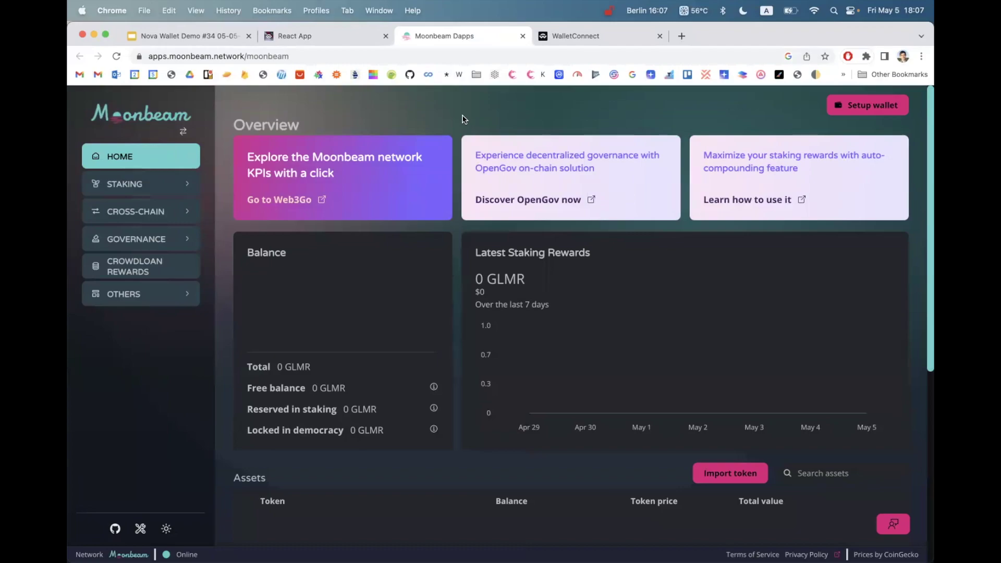
left_click(356, 42)
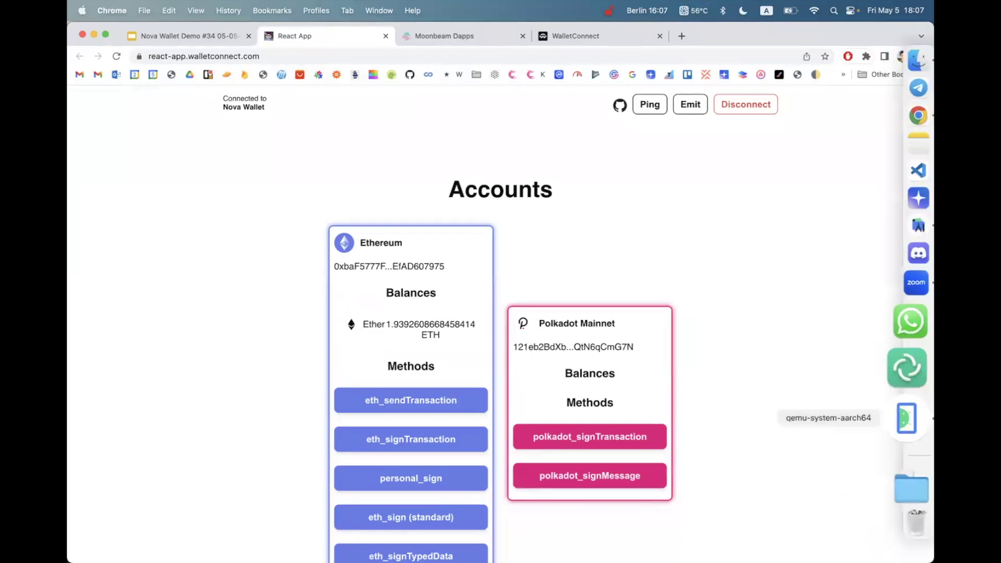
left_click(922, 411)
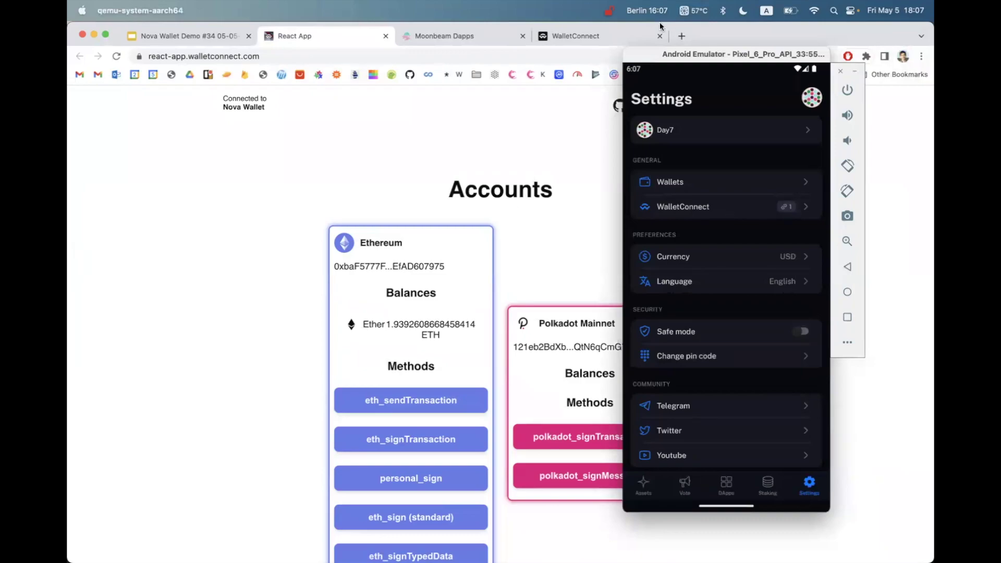
left_click_drag(693, 59, 724, 59)
left_click(675, 485)
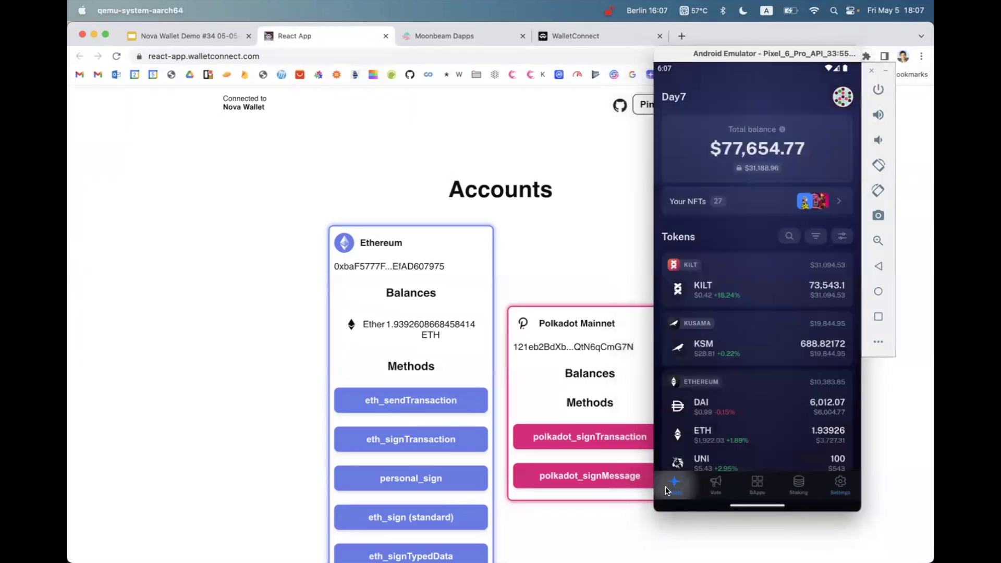
left_click(833, 482)
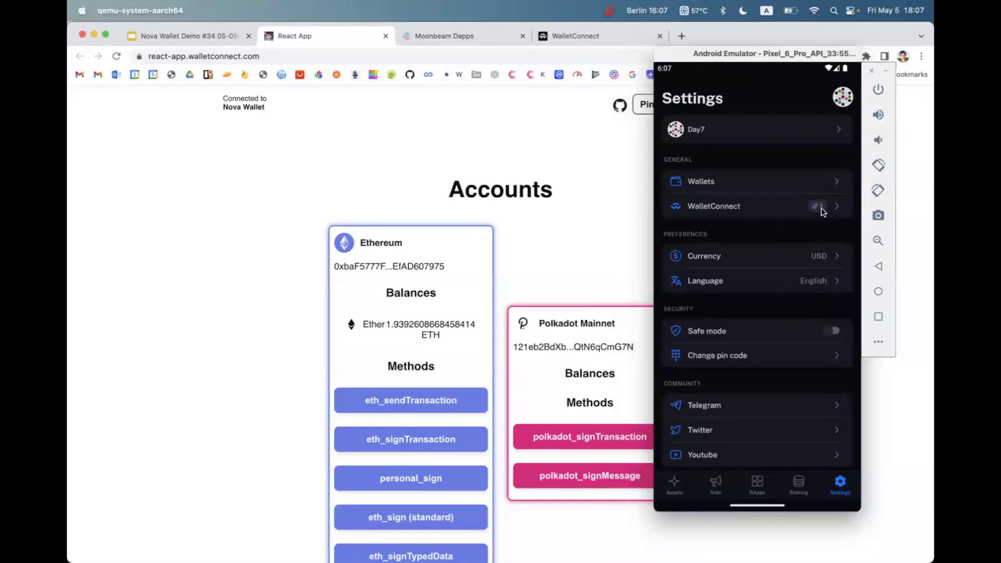
left_click(796, 210)
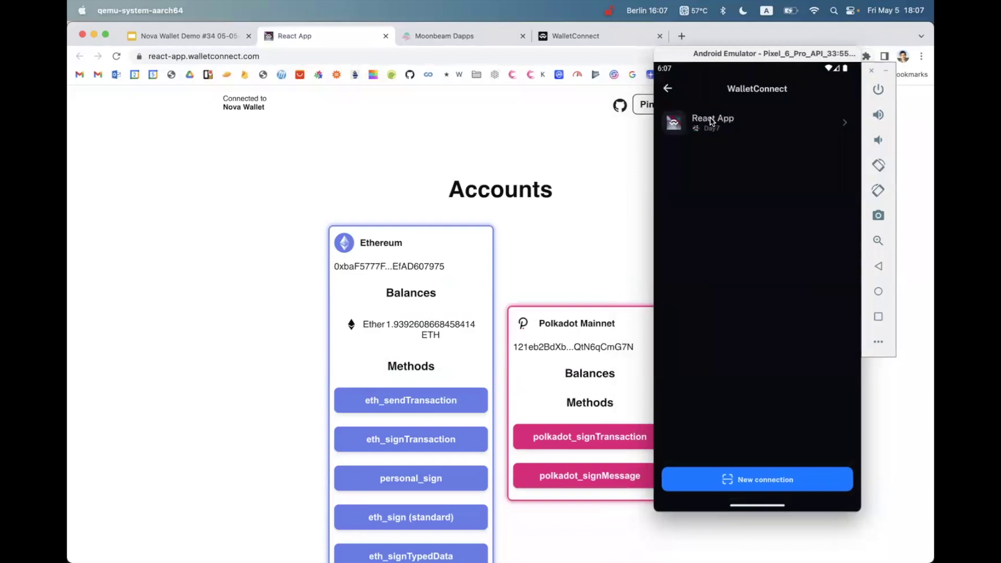
left_click(713, 121)
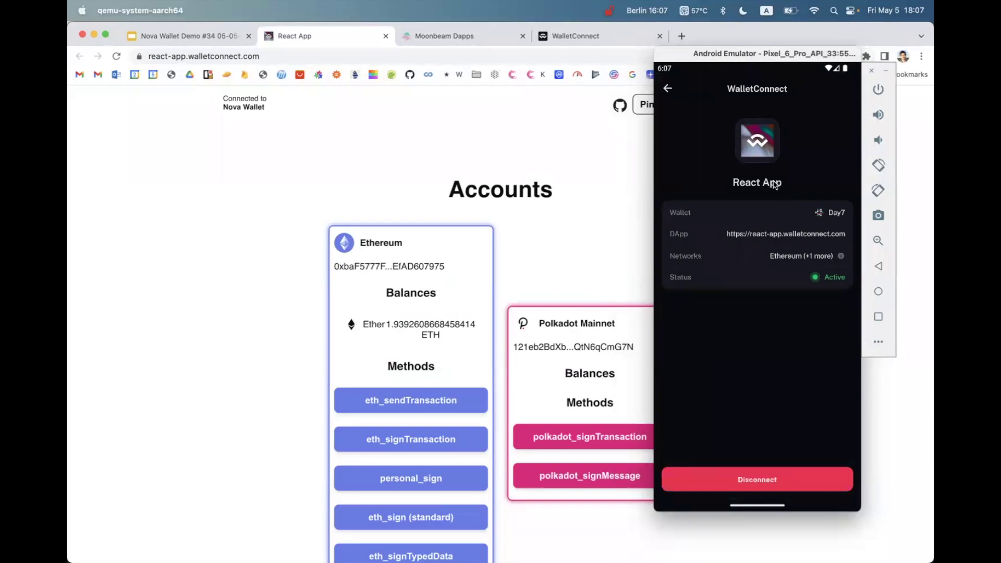
left_click(841, 257)
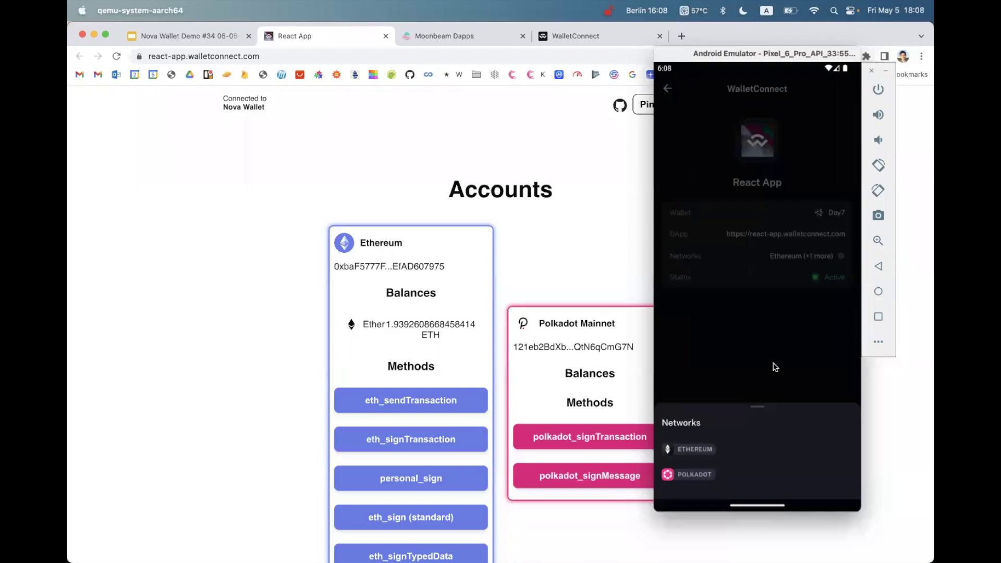
left_click(790, 349)
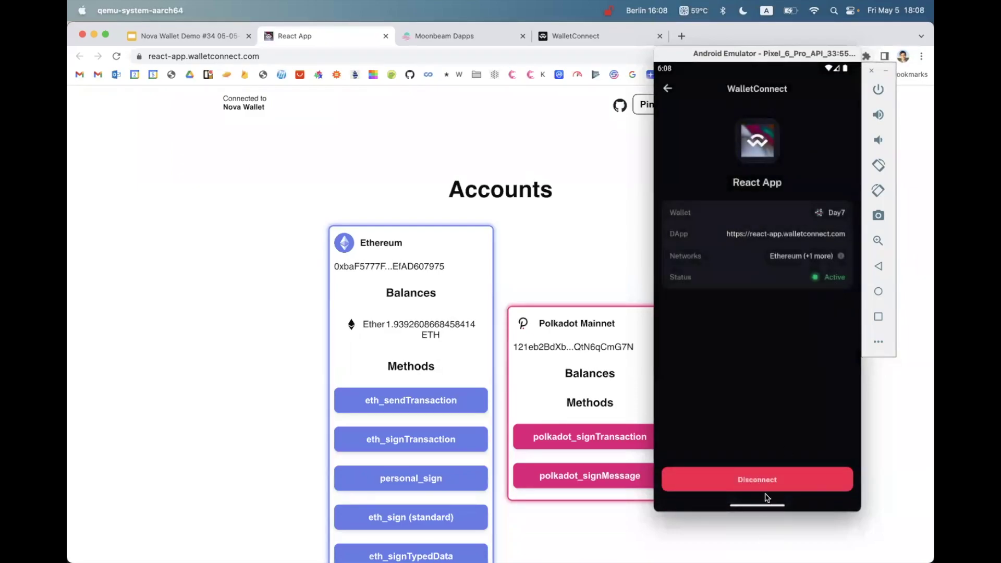
left_click(668, 89)
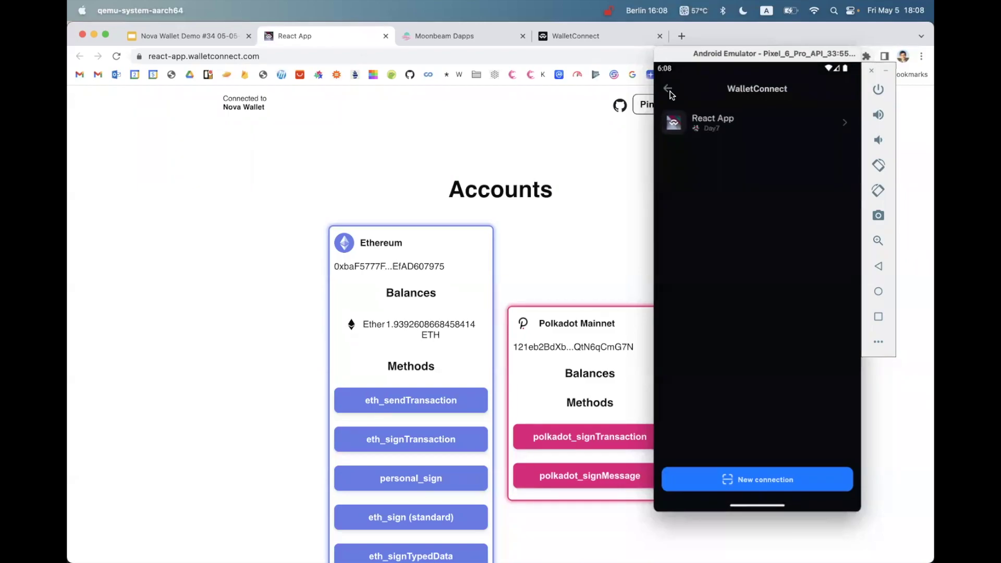
left_click(669, 90)
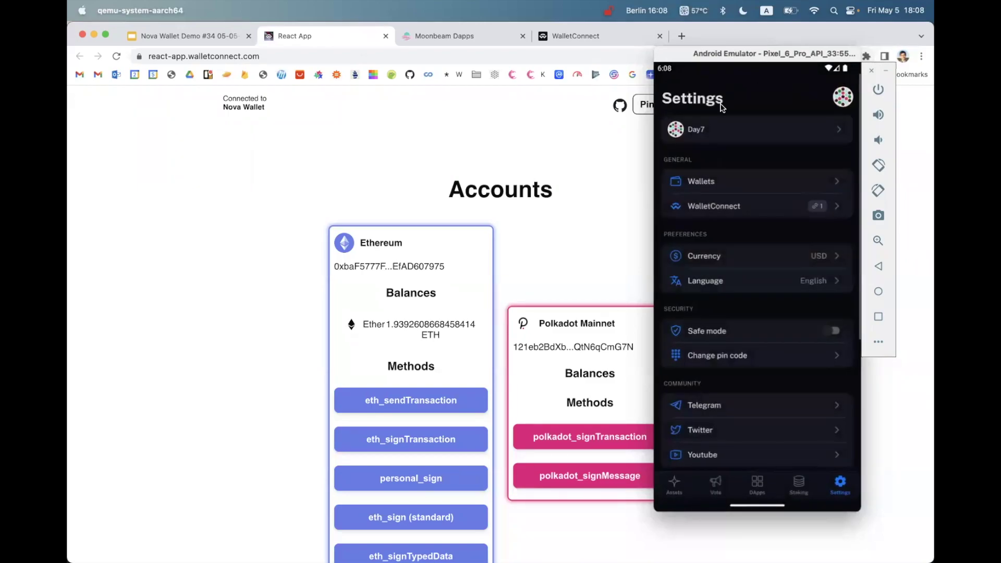
- Bring the React App accounts page back over the emulator and scroll down the list
left_click(614, 163)
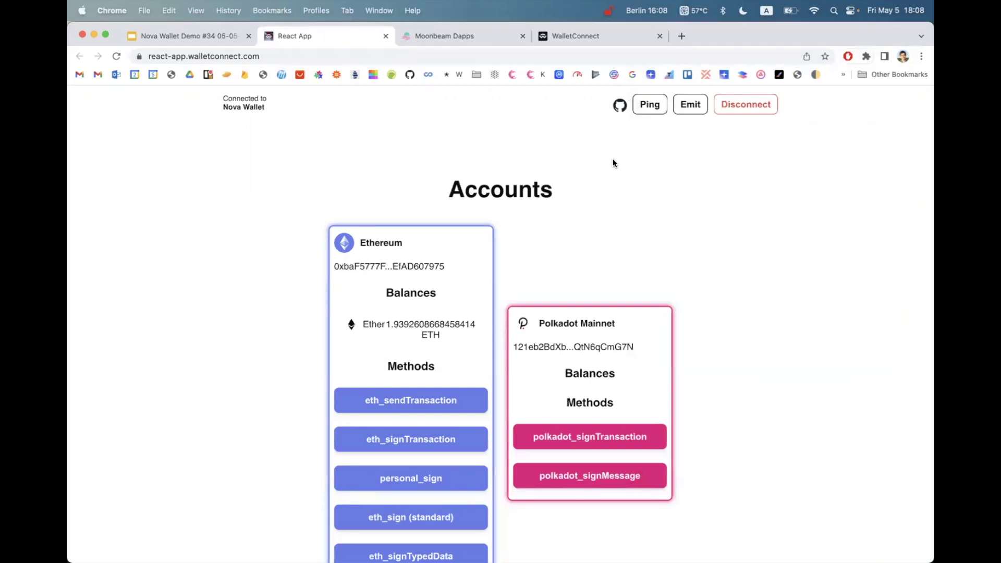
key("super+Tab")
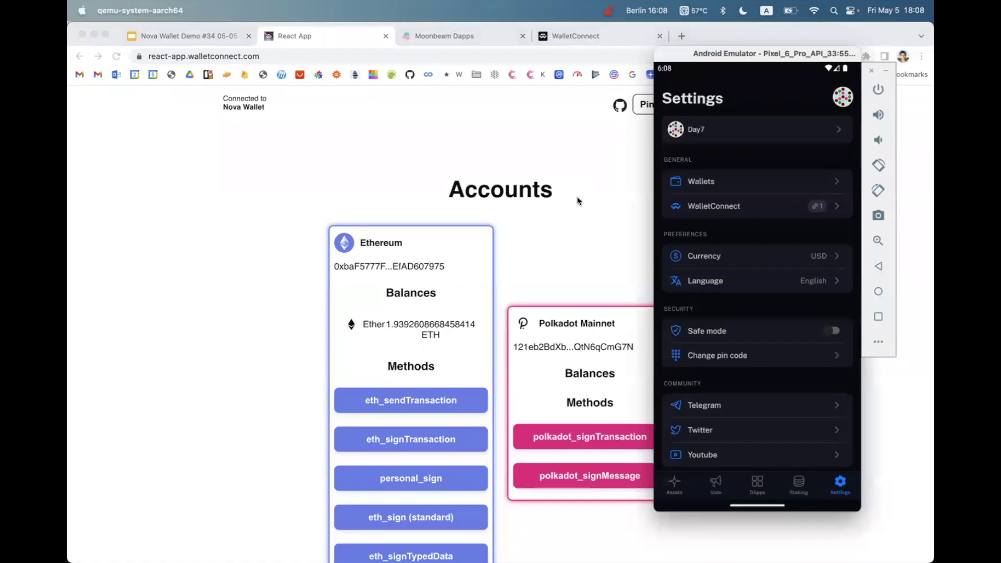
left_click(574, 179)
scroll(551, 279, "down", 2)
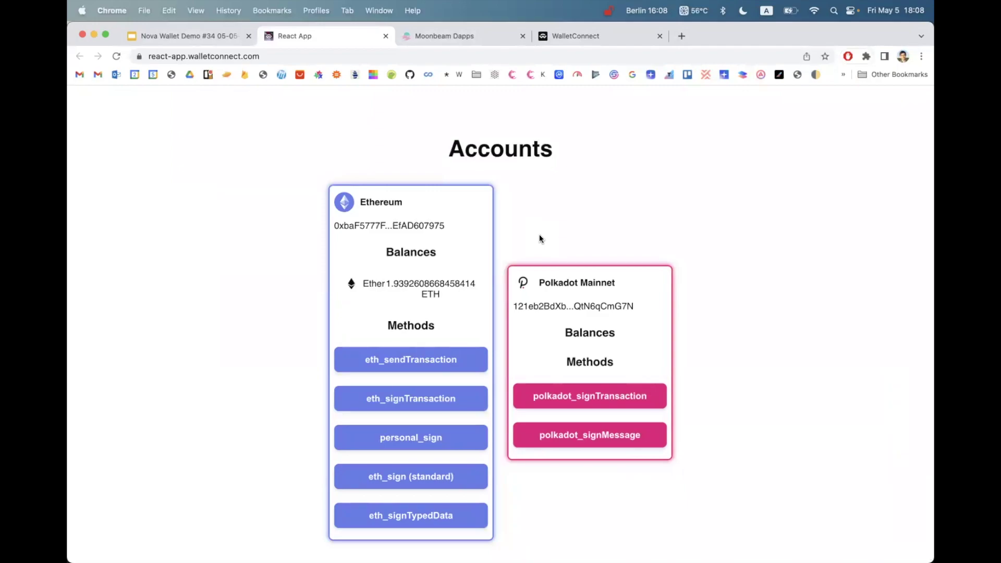
- Request polkadot_signMessage from the dApp, review the message in Nova Wallet, and approve it
left_click(569, 443)
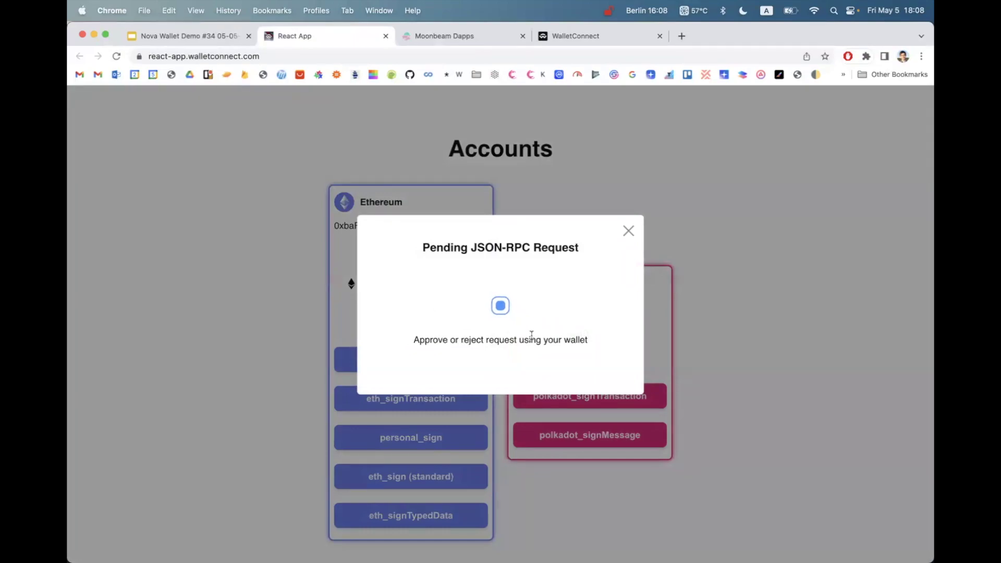
key("super+Tab")
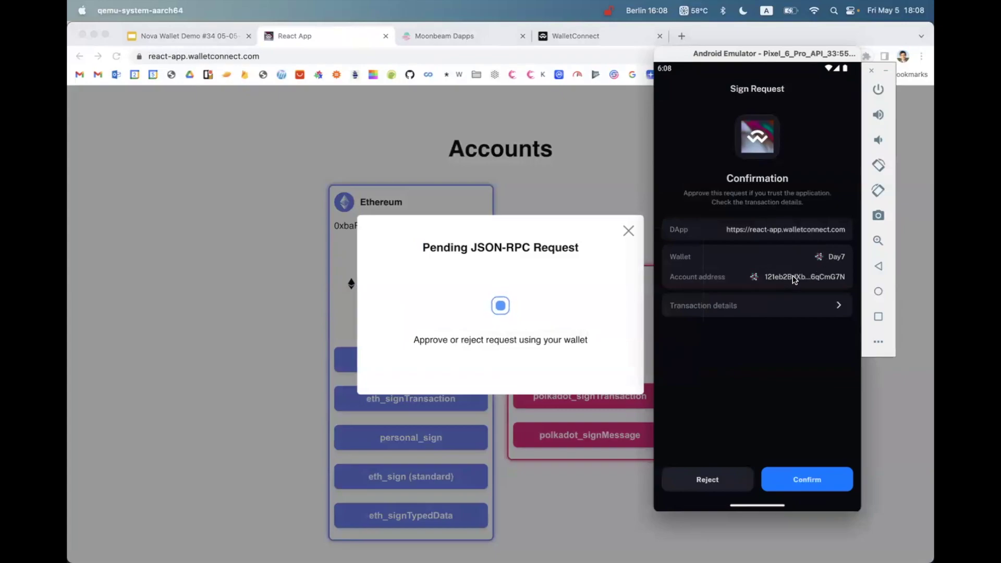
left_click(788, 309)
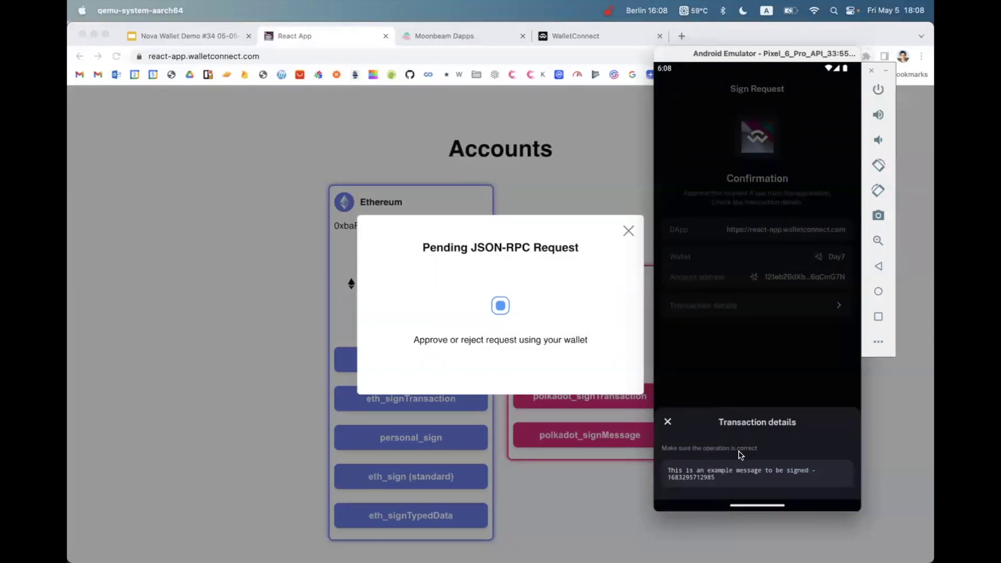
left_click(668, 422)
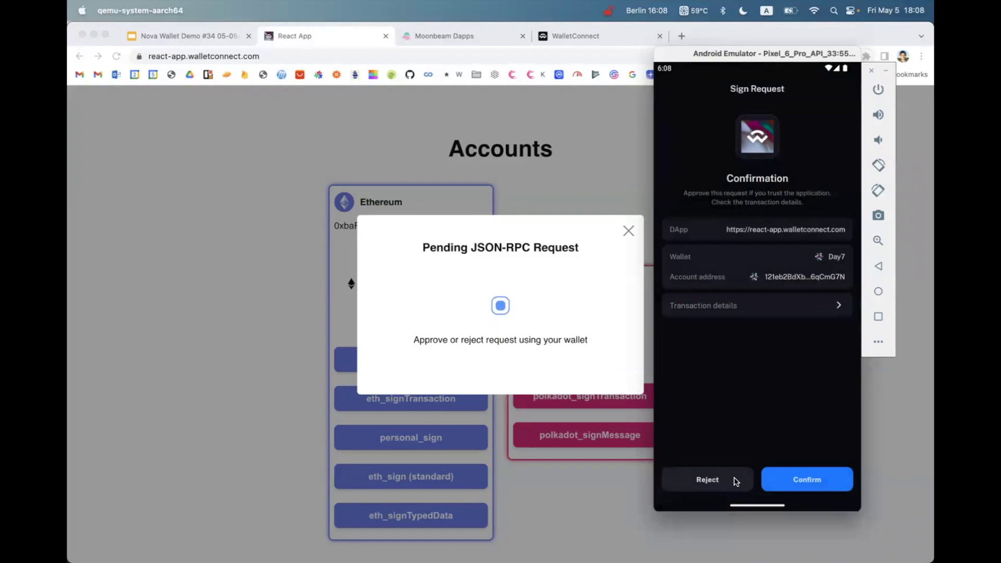
left_click(802, 486)
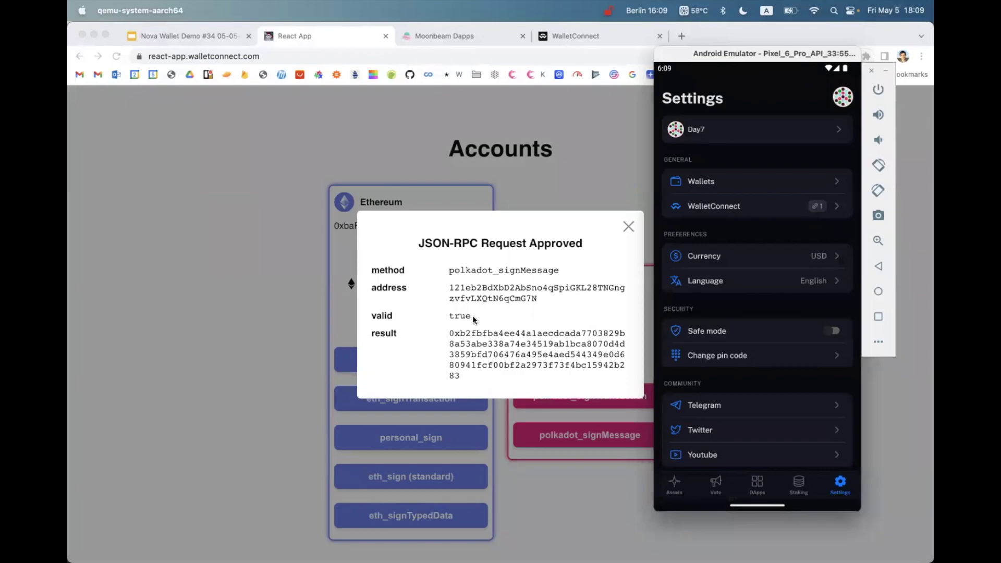
- Close the approved notice and briefly check Nova Wallet's WalletConnect sessions list
left_click(629, 226)
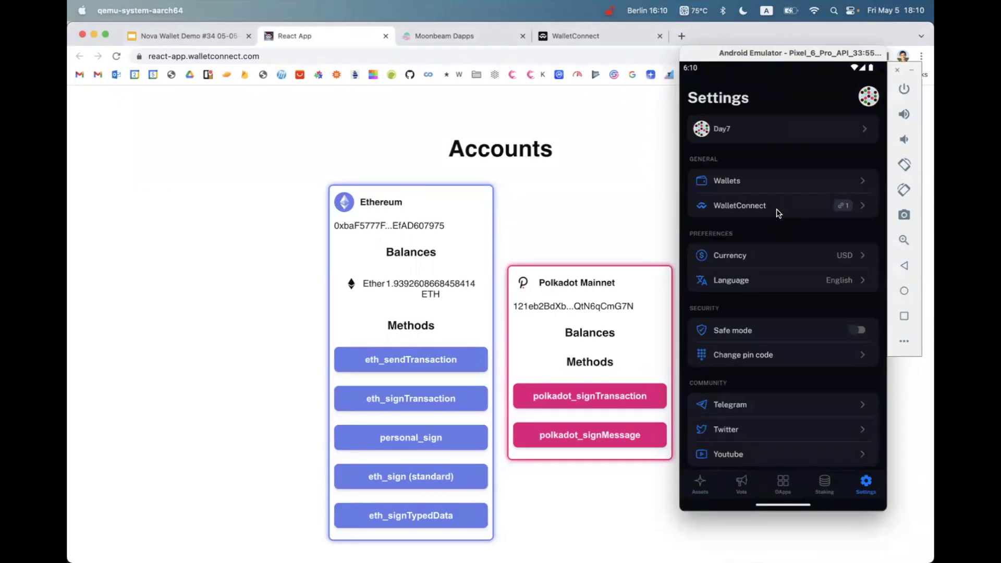
left_click(777, 211)
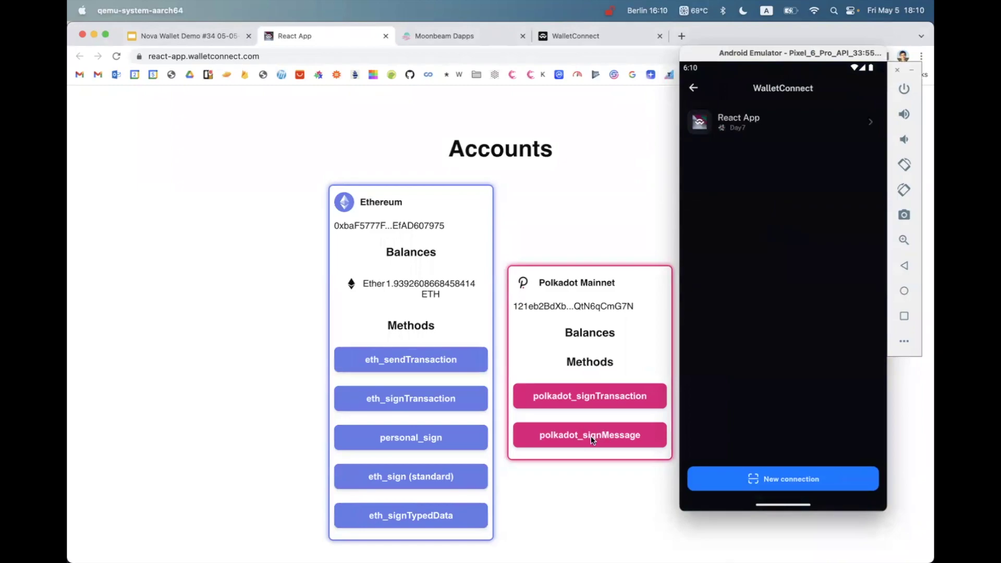
key("Escape")
left_click(610, 434)
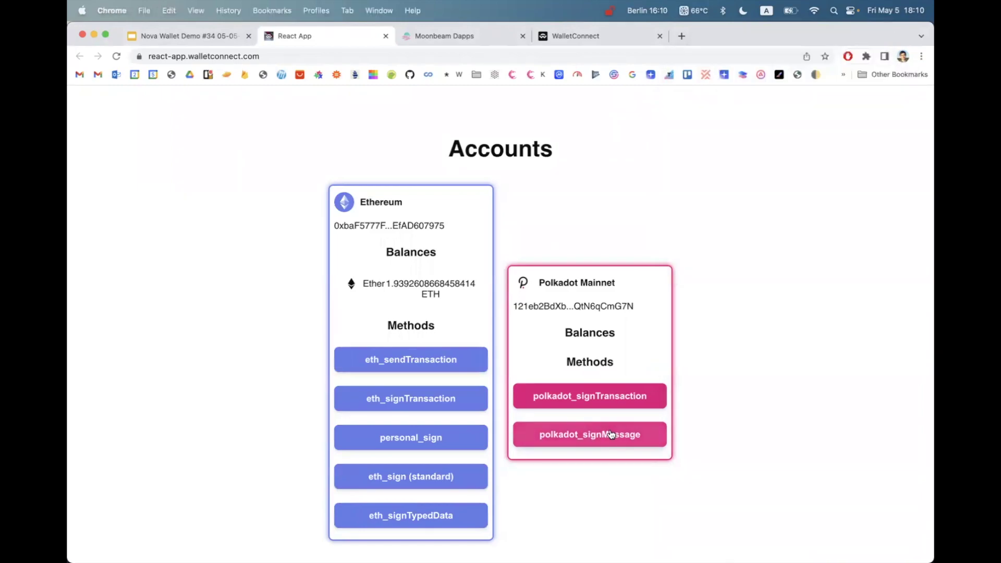
- Send a new polkadot_signMessage request, reject it in Nova Wallet, and close the failure notice
left_click(611, 435)
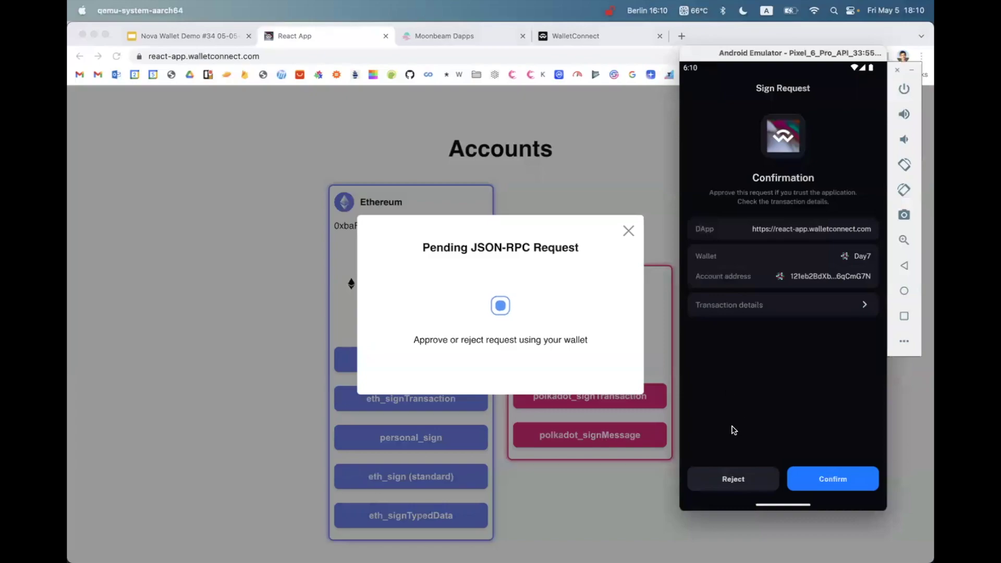
left_click(733, 480)
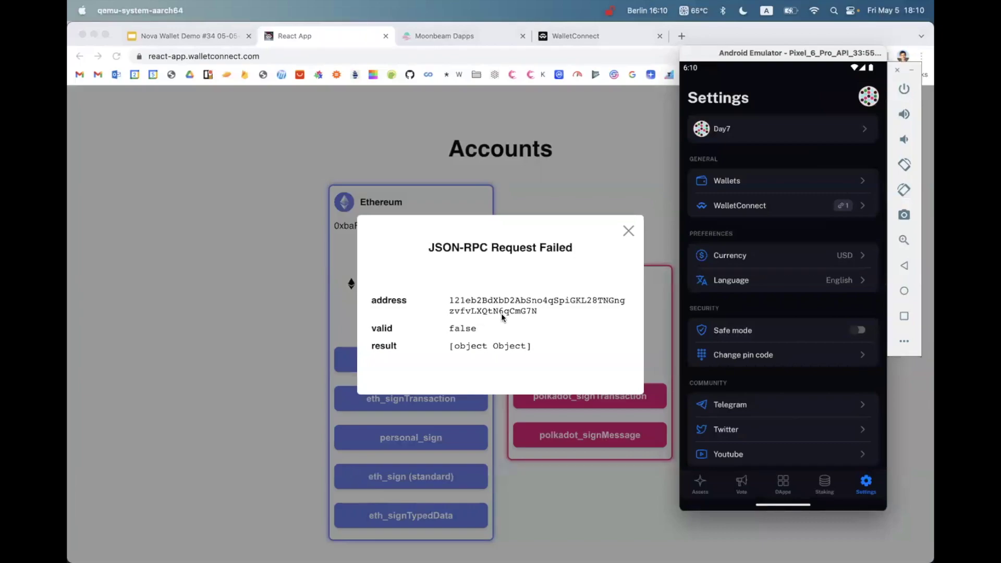
left_click(628, 231)
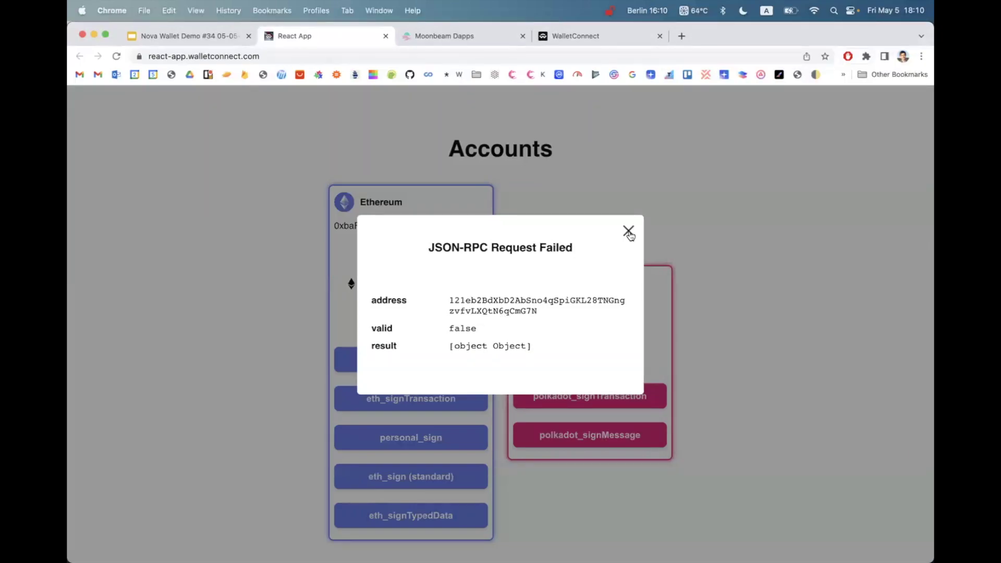
left_click(628, 232)
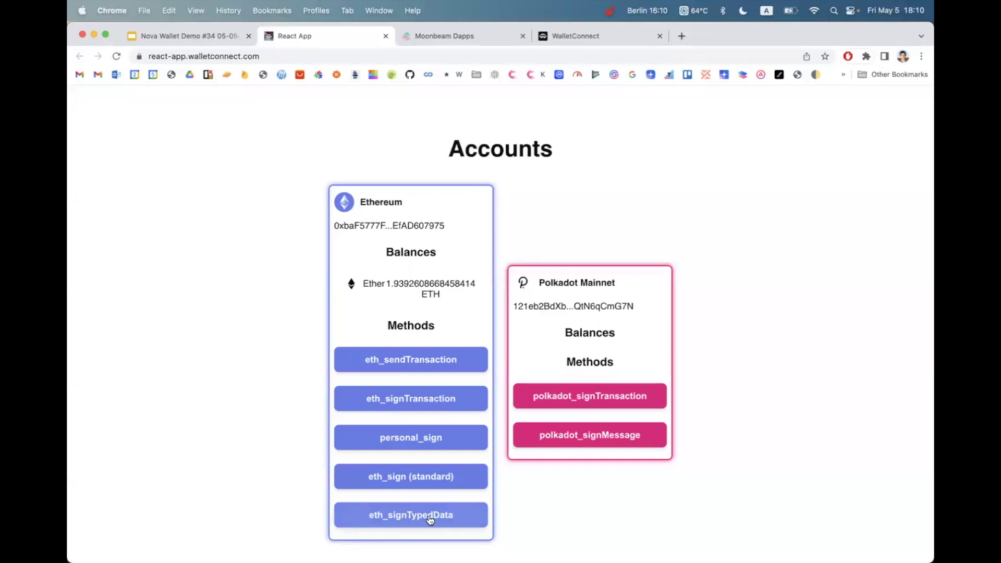
- Request eth_signTypedData, inspect its transaction details in Nova Wallet, and confirm the signature
left_click(424, 520)
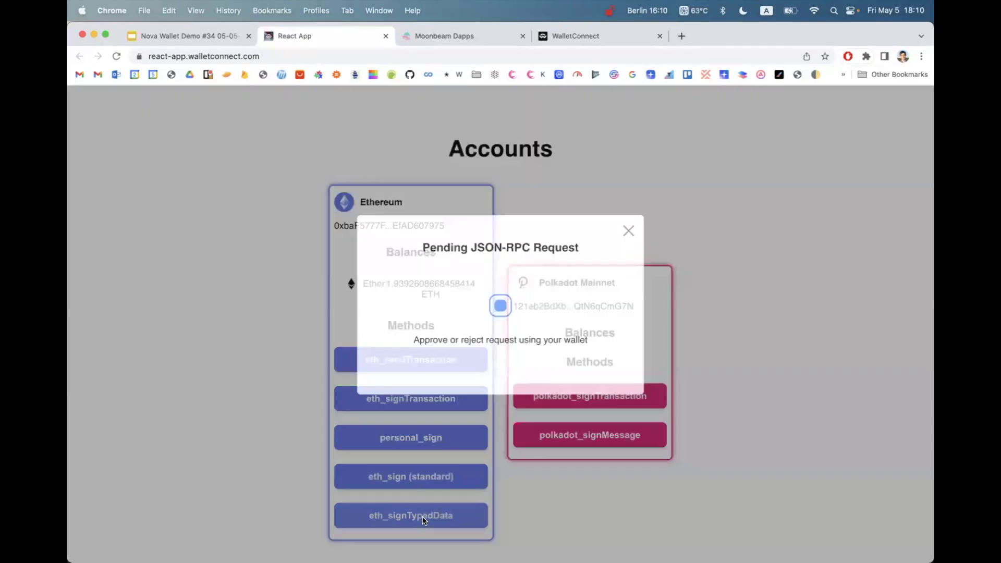
key("super+Tab")
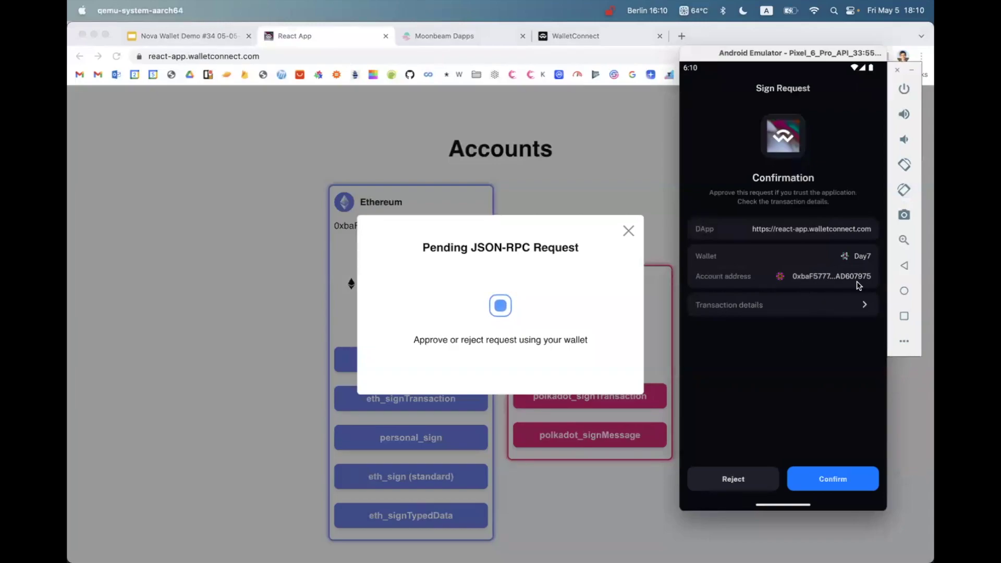
left_click(834, 307)
left_click_drag(787, 409, 793, 332)
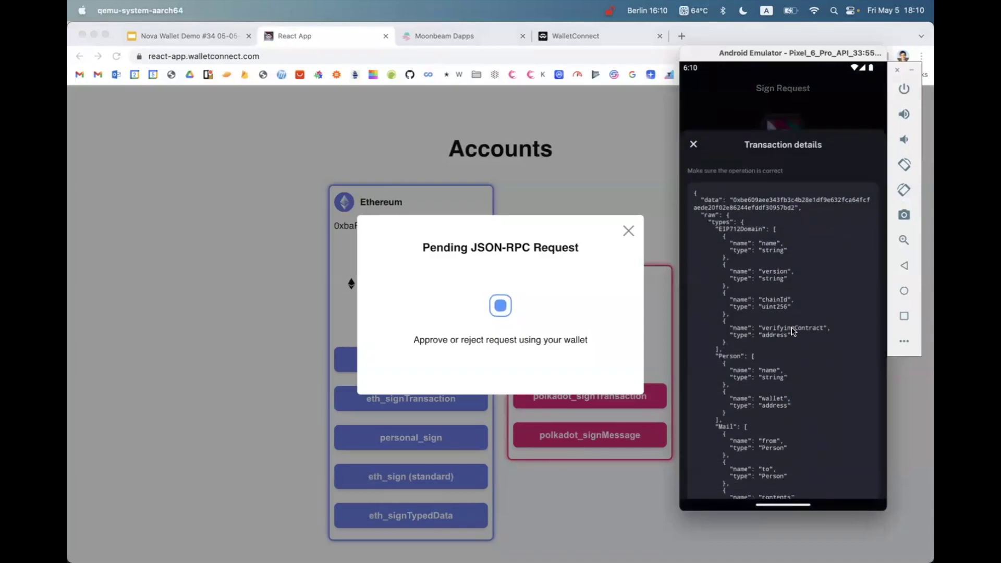
left_click_drag(789, 410, 790, 443)
left_click(694, 87)
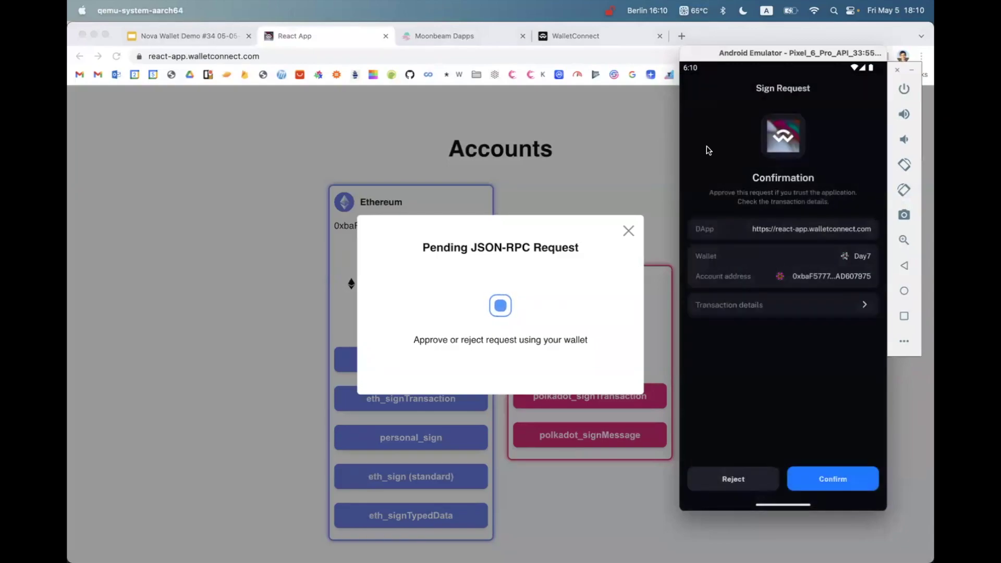
left_click(831, 479)
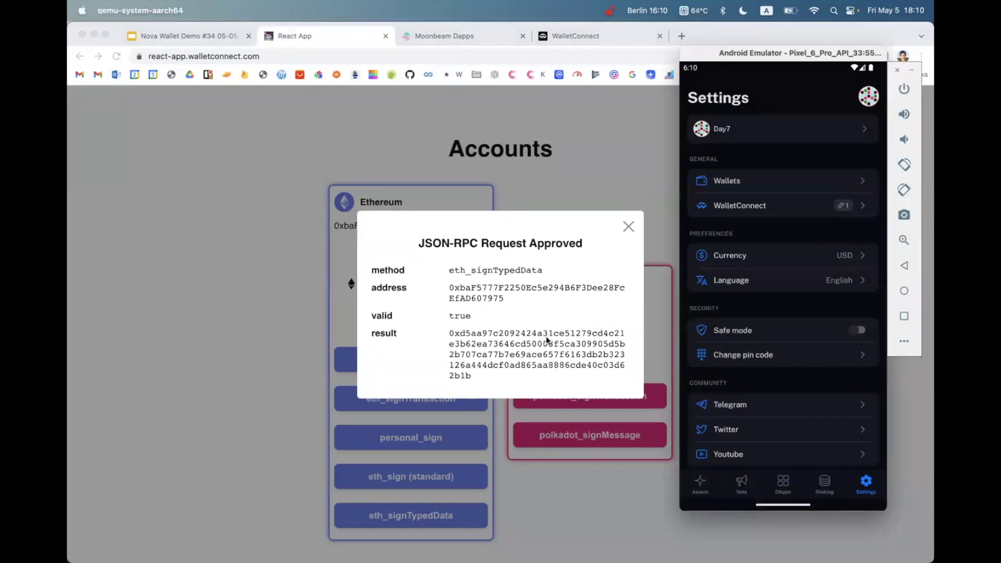
left_click(628, 229)
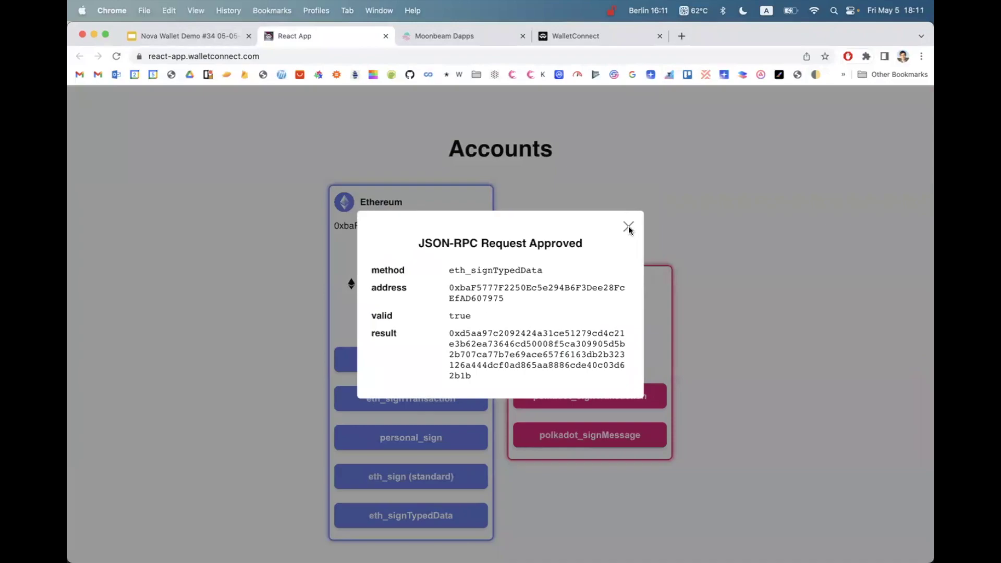
- Close the Approved notice, then leave Nova Wallet via Recents for the Android home screen
left_click(628, 228)
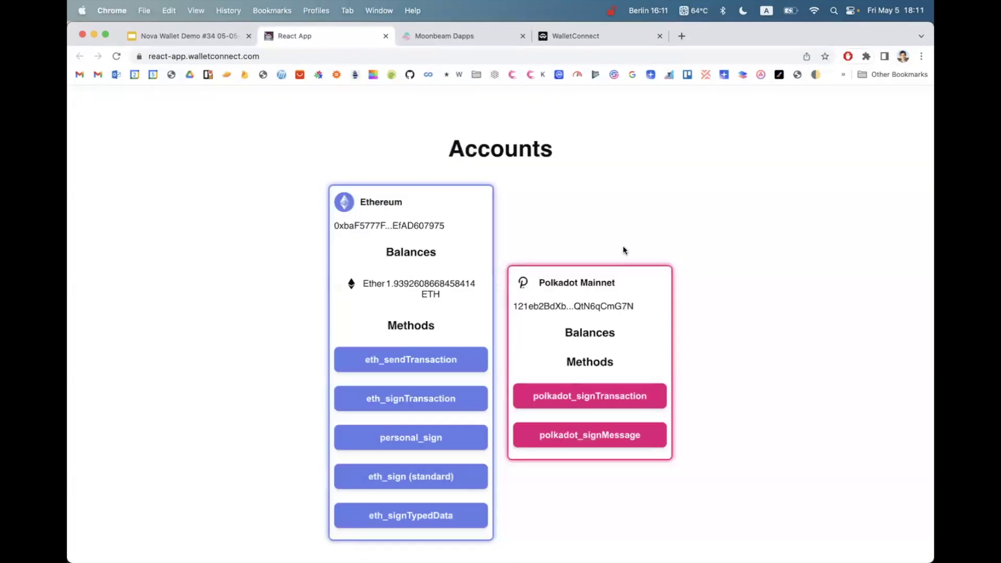
key("super+Tab")
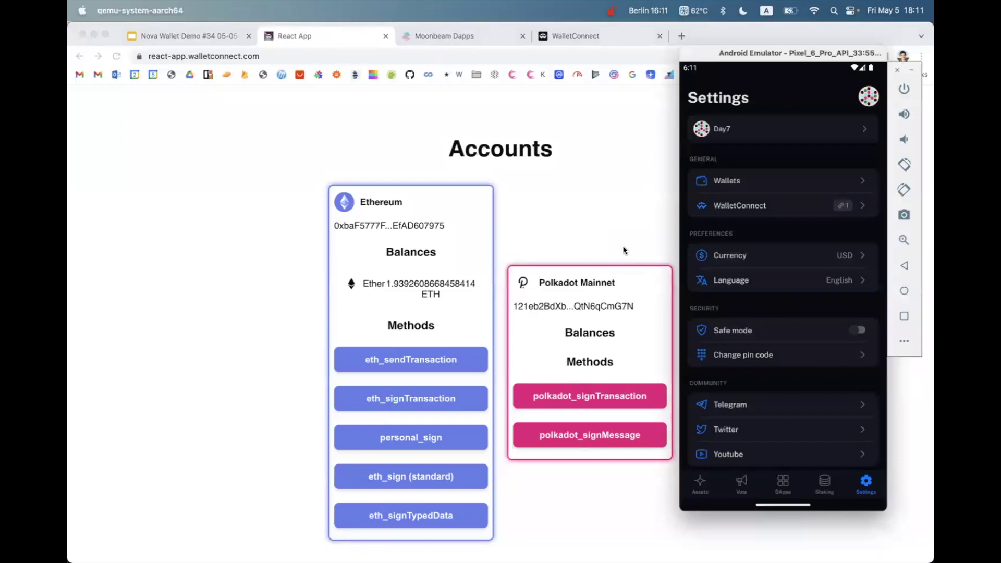
left_click_drag(833, 503, 812, 388)
left_click_drag(772, 287, 882, 284)
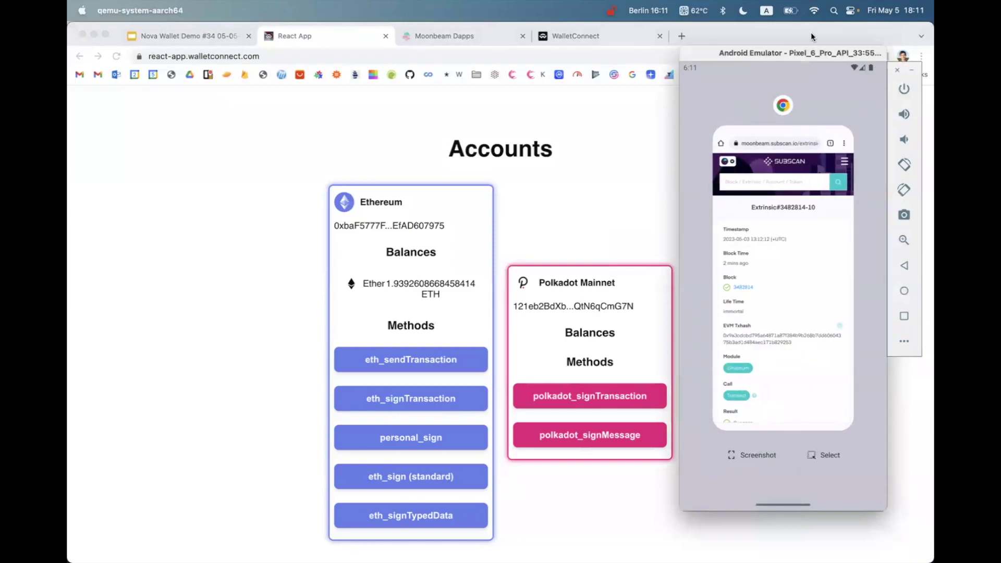
left_click(868, 119)
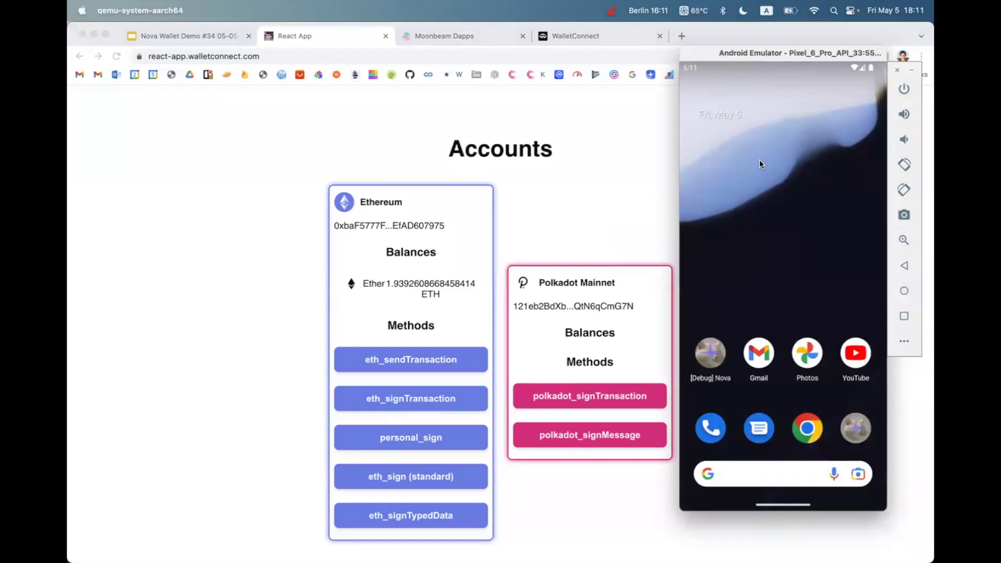
- Send a session ping from the test dApp and dismiss the pending ping notice
left_click(627, 209)
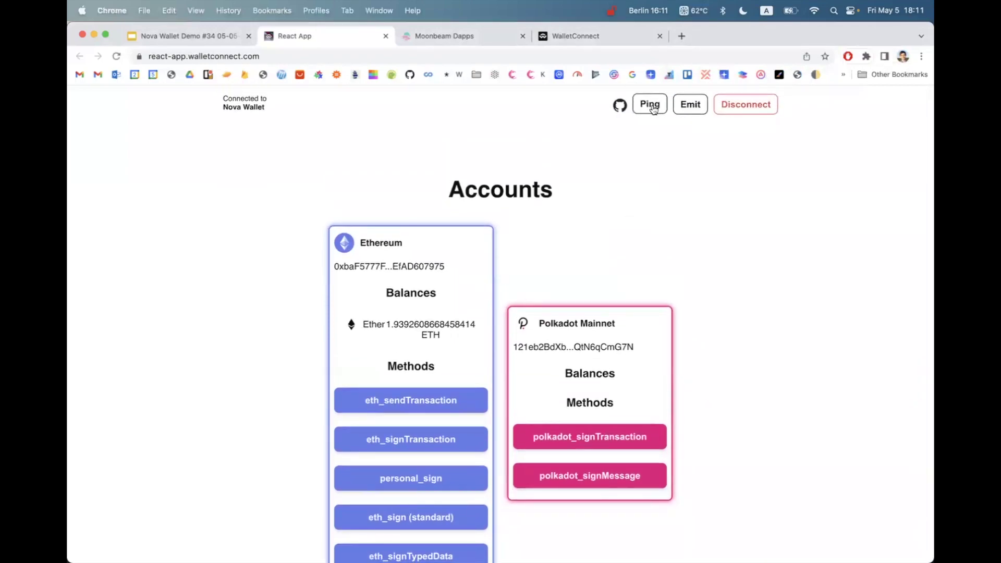
left_click(650, 104)
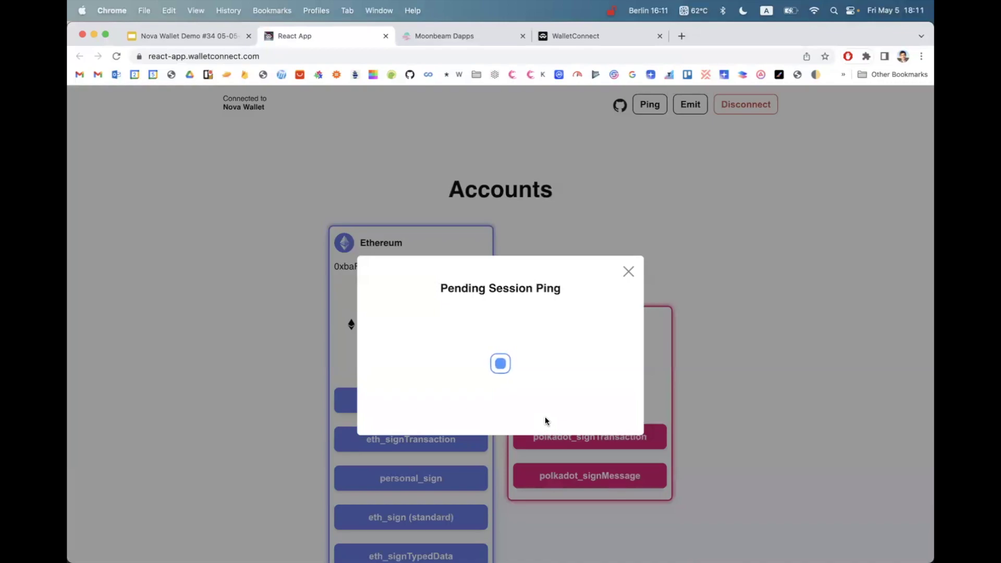
key("super+Tab")
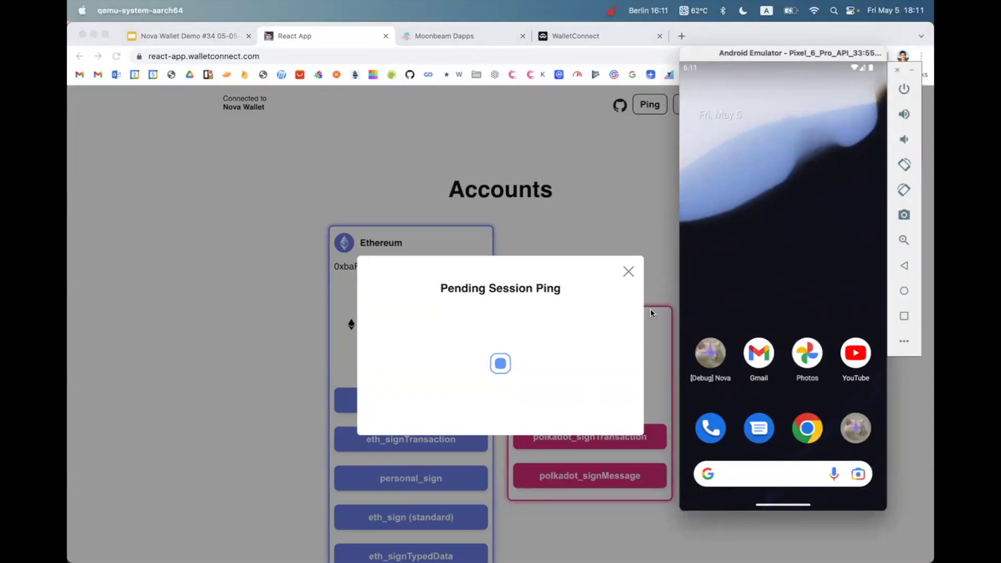
left_click(629, 274)
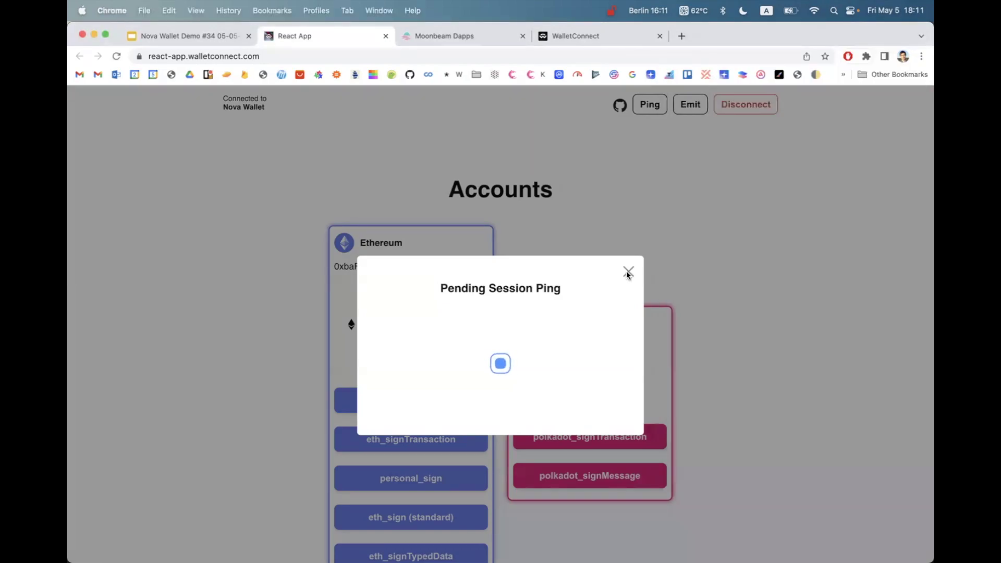
left_click(629, 273)
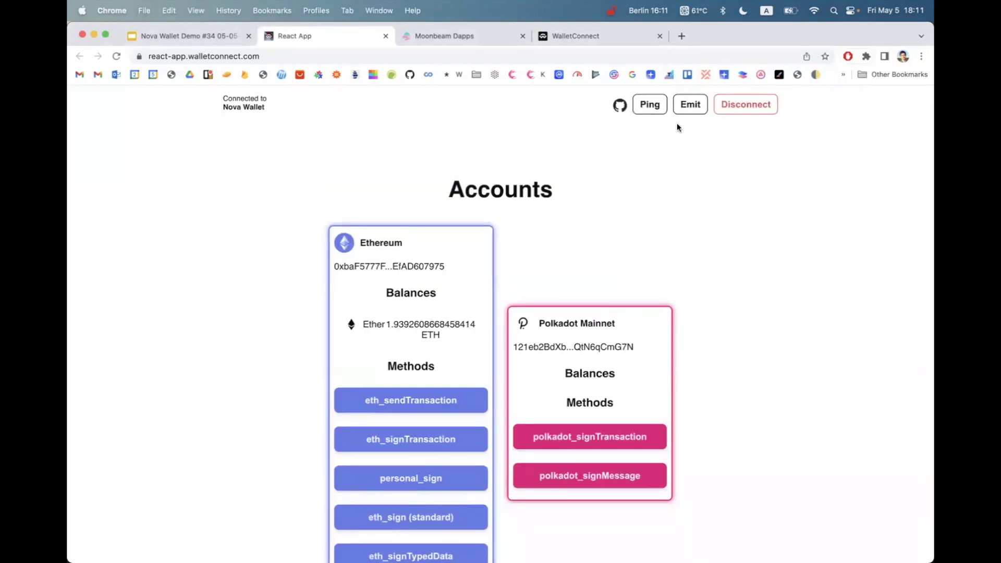
scroll(451, 396, "down", 2)
scroll(585, 310, "up", 2)
- Ping the session again, then launch [Debug] Nova and unlock it with the PIN
key("super+Tab")
left_click(656, 121)
left_click(649, 105)
key("super+Tab")
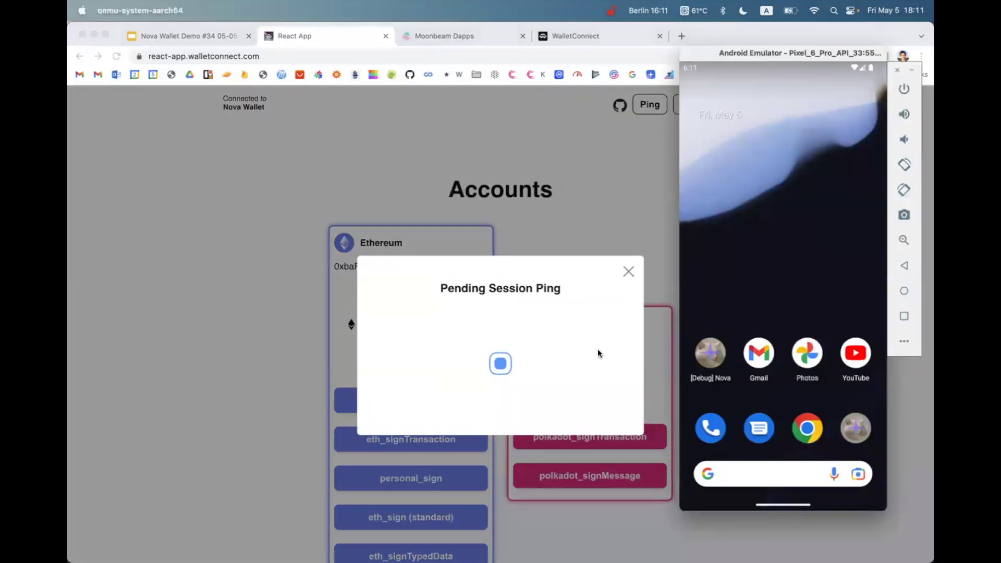
left_click(710, 354)
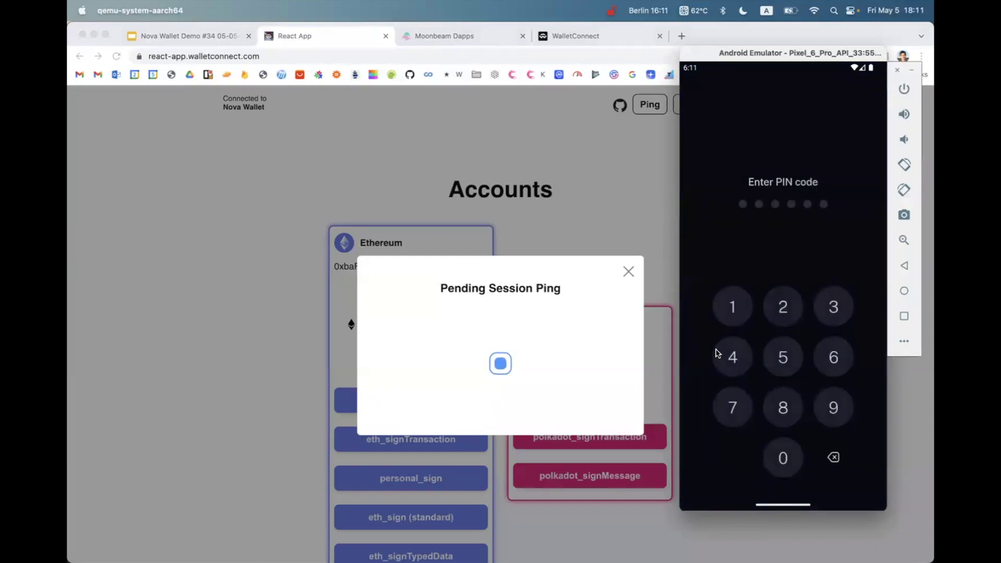
left_click(783, 357)
left_click(783, 357)
left_click(783, 358)
left_click(783, 357)
left_click(783, 357)
left_click(783, 358)
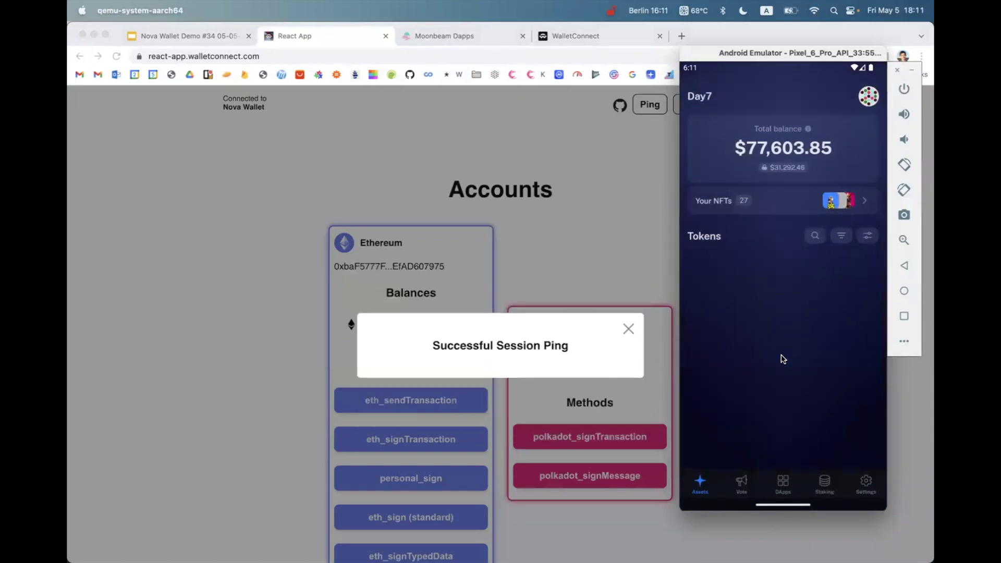
- Open the wallet's Settings tab and close the 'Successful Session Ping' notice
left_click(866, 484)
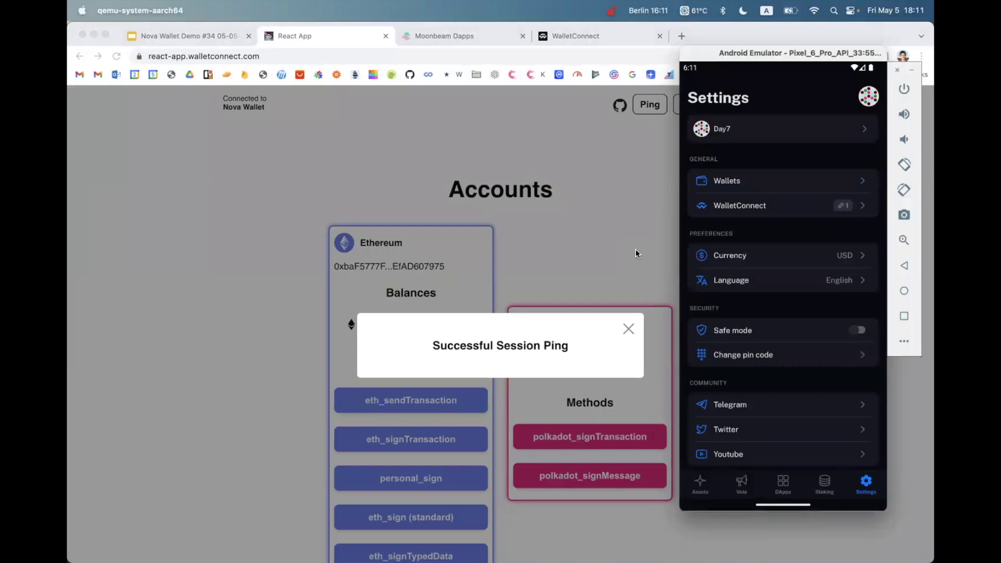
left_click(628, 330)
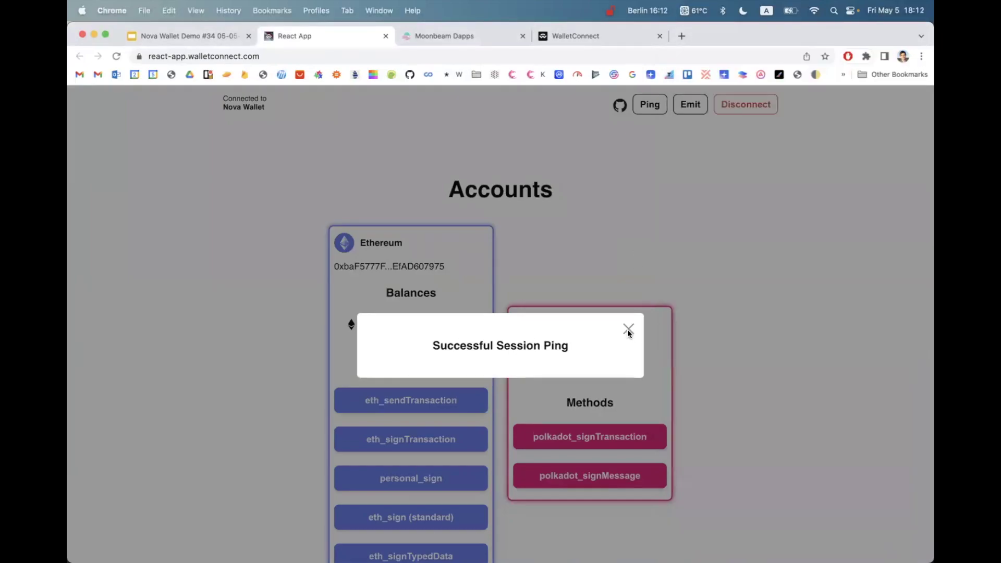
left_click(628, 328)
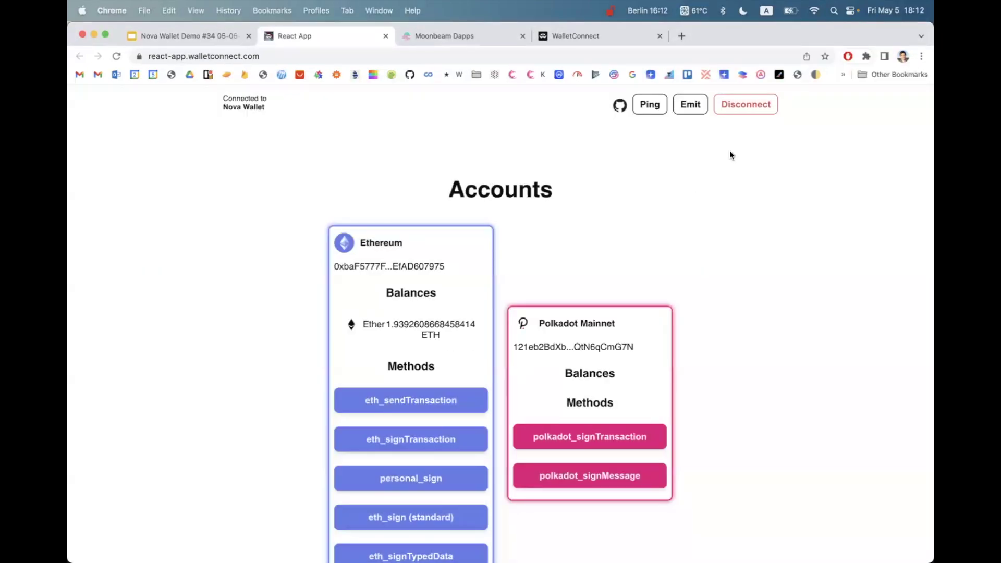
- Disconnect the test dApp session and request a new connection for the chosen chains
left_click(746, 104)
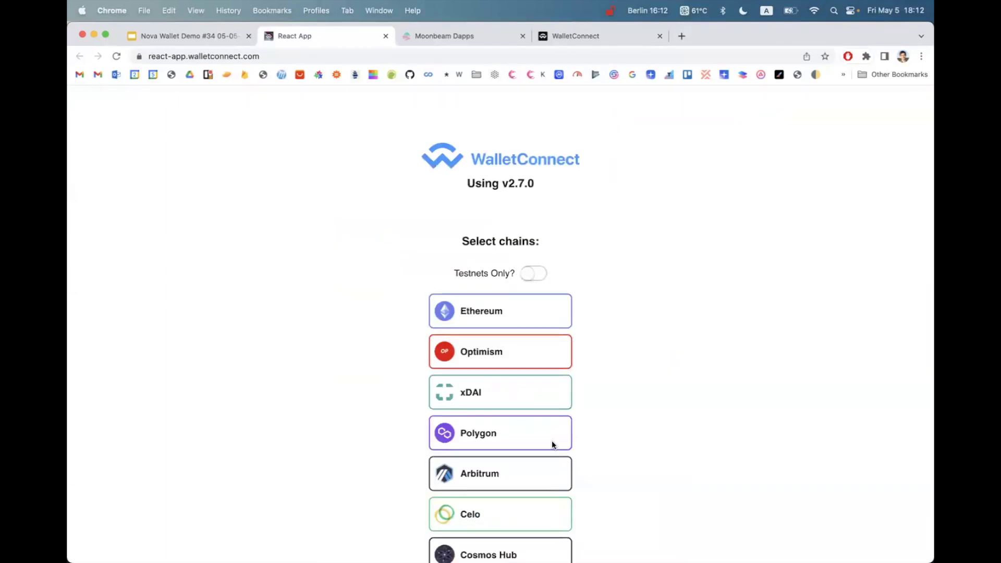
scroll(583, 451, "down", 5)
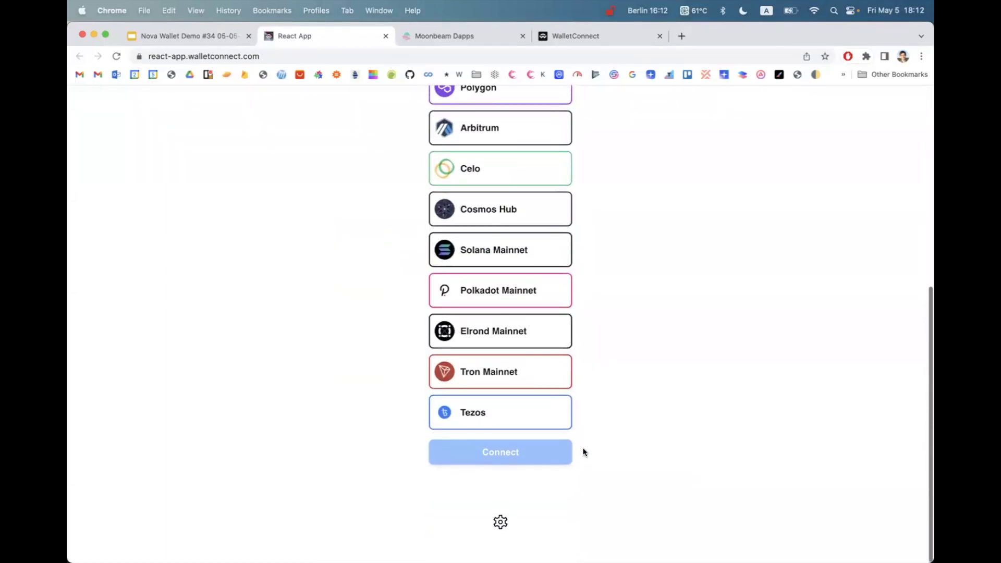
scroll(536, 282, "up", 4)
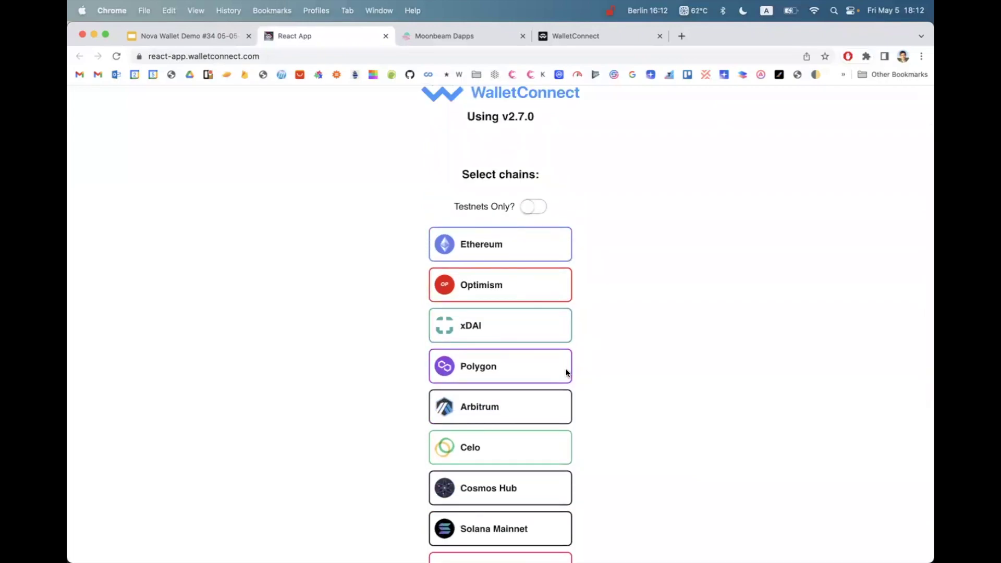
scroll(565, 374, "down", 3)
scroll(576, 352, "down", 2)
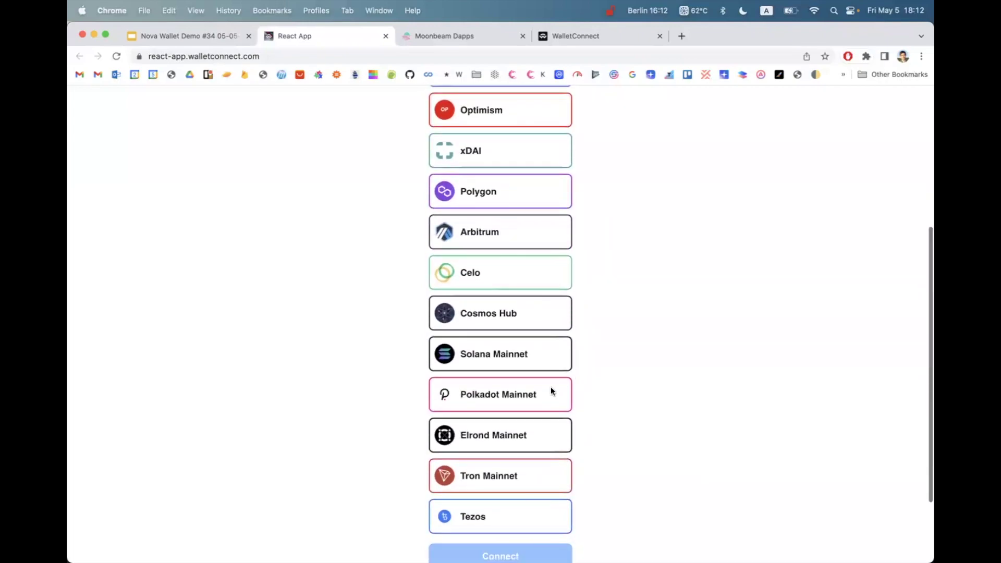
scroll(566, 396, "up", 3)
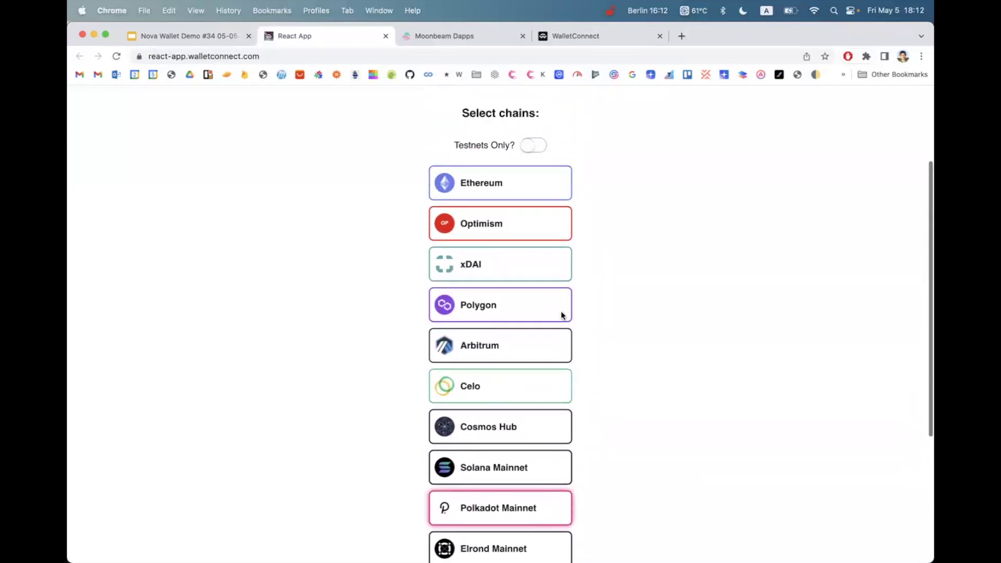
scroll(553, 313, "down", 5)
left_click(499, 457)
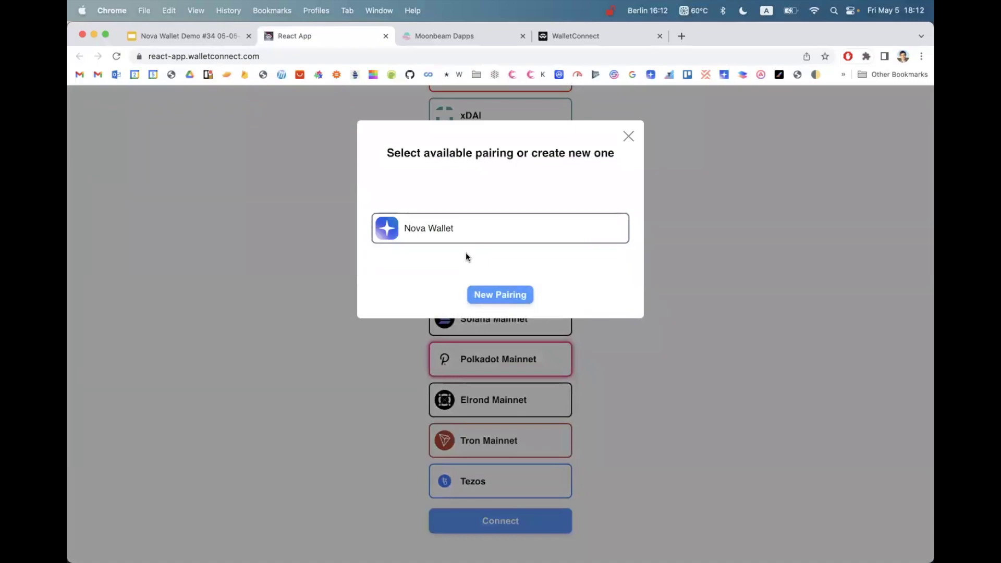
- Allow the dApp's access to account addresses in Nova Wallet
key("super+Tab")
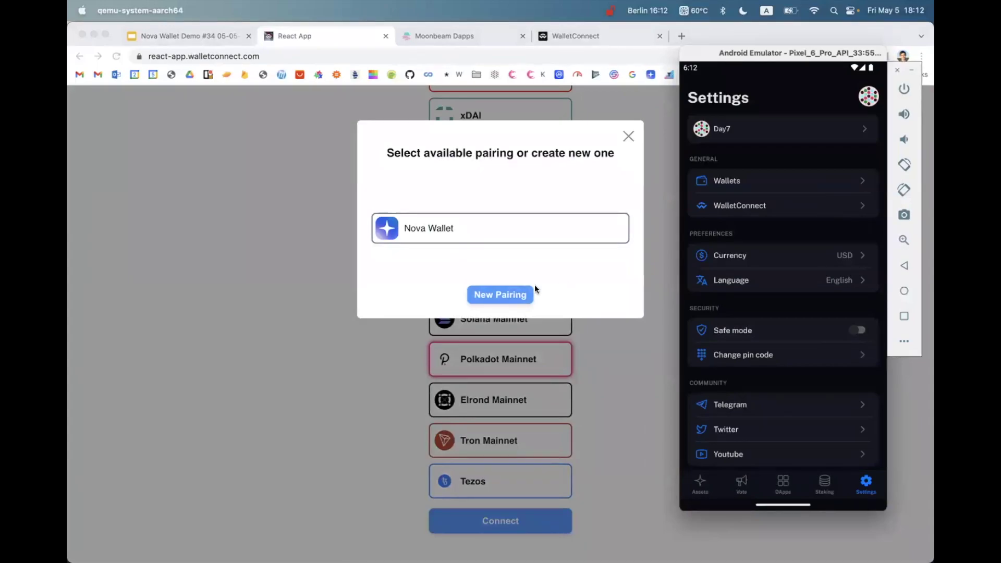
key("super+Tab")
key("super+Tab")
key("super+Tab")
key("super+Tab")
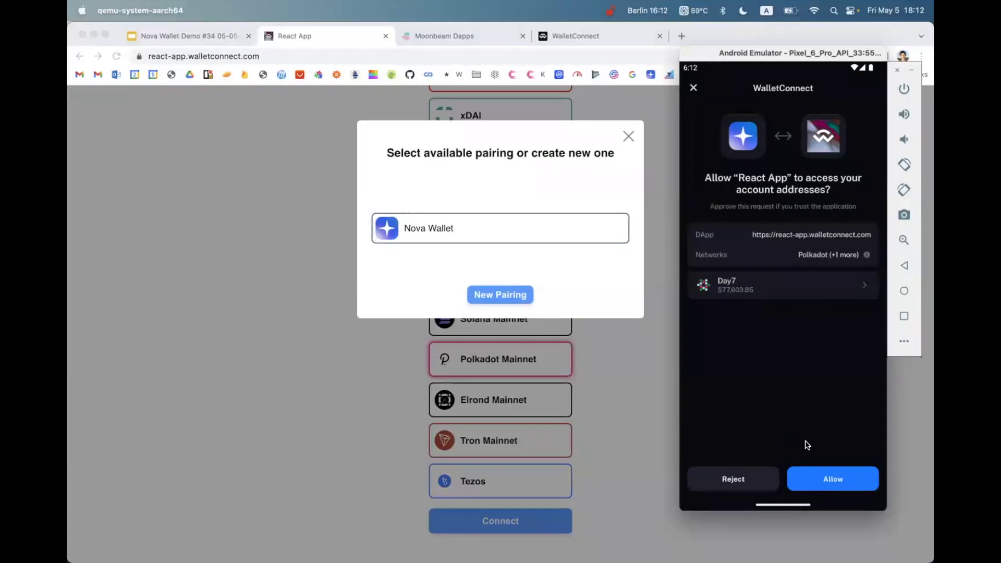
left_click(818, 475)
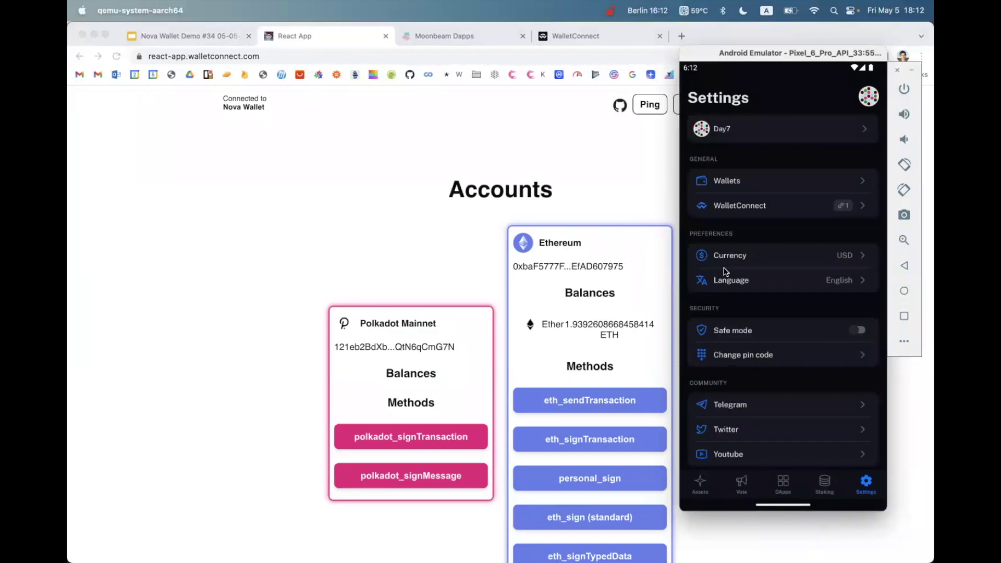
- Disconnect the current test dApp session from Nova Wallet
left_click(609, 166)
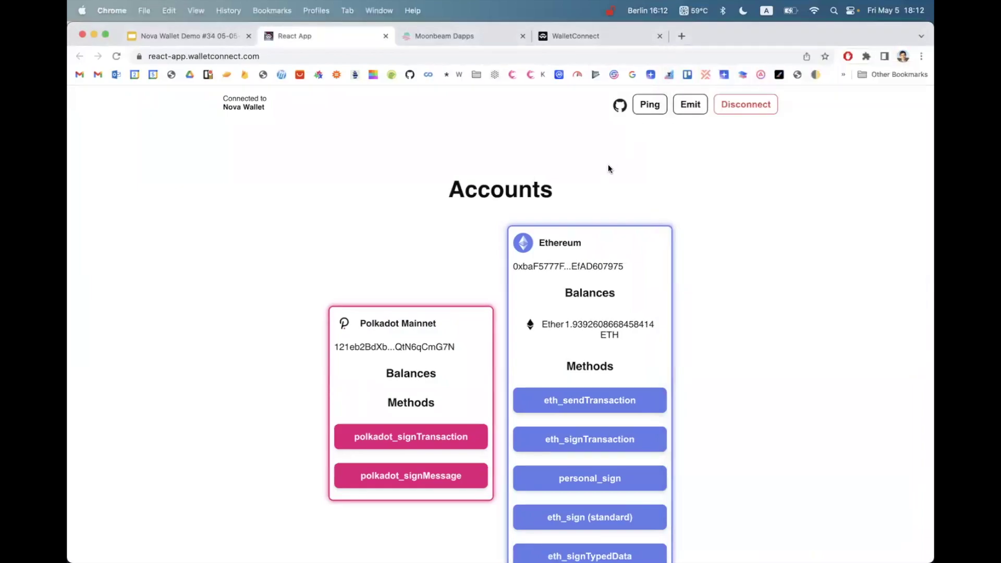
left_click(740, 115)
key("super+Tab")
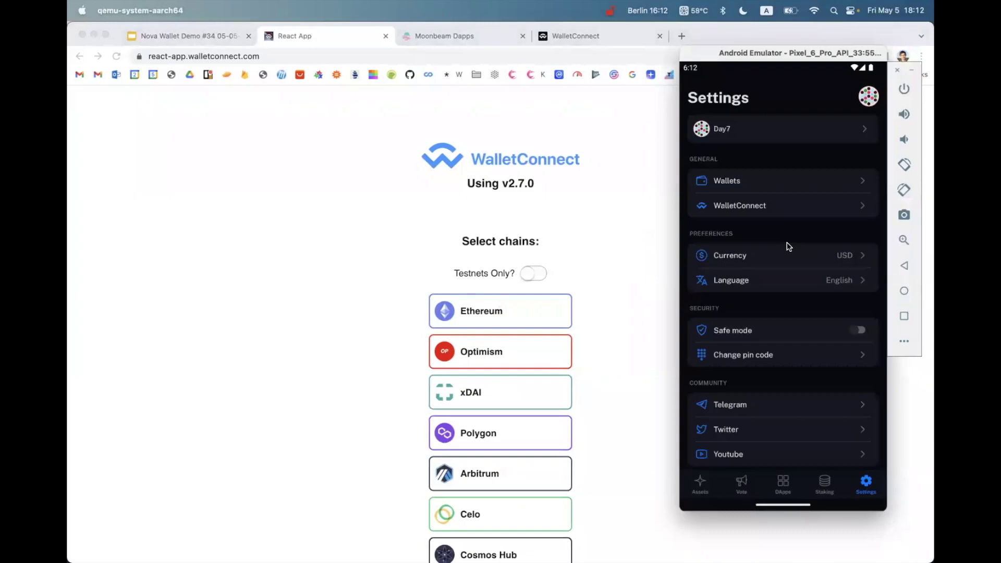
left_click(663, 373)
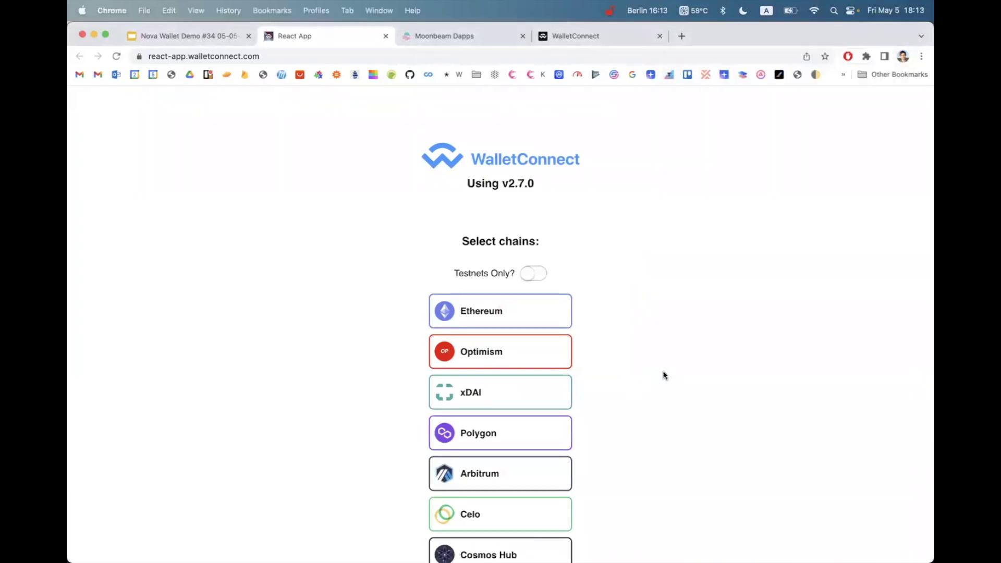
- Add Ethereum to the chains and reconnect via the existing Nova Wallet pairing, allowing access
scroll(556, 444, "down", 3)
scroll(556, 444, "down", 2)
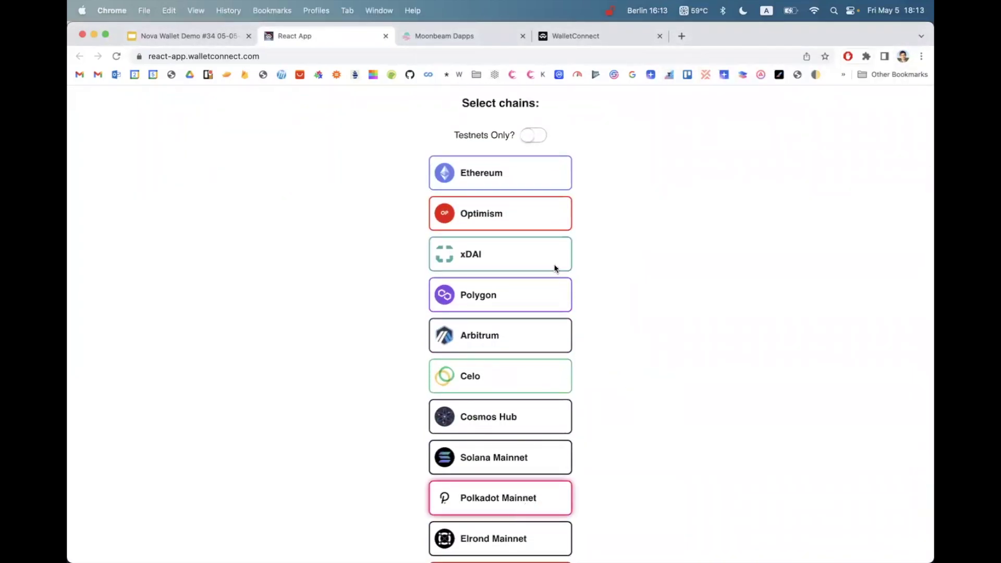
left_click(543, 185)
scroll(555, 365, "down", 5)
left_click(511, 456)
scroll(574, 209, "up", 2)
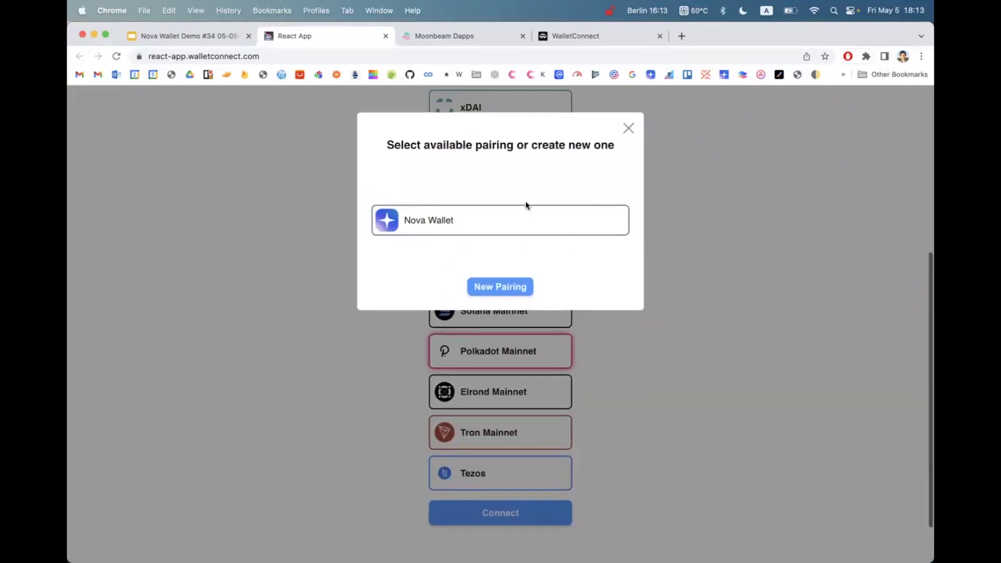
left_click(412, 221)
left_click(835, 485)
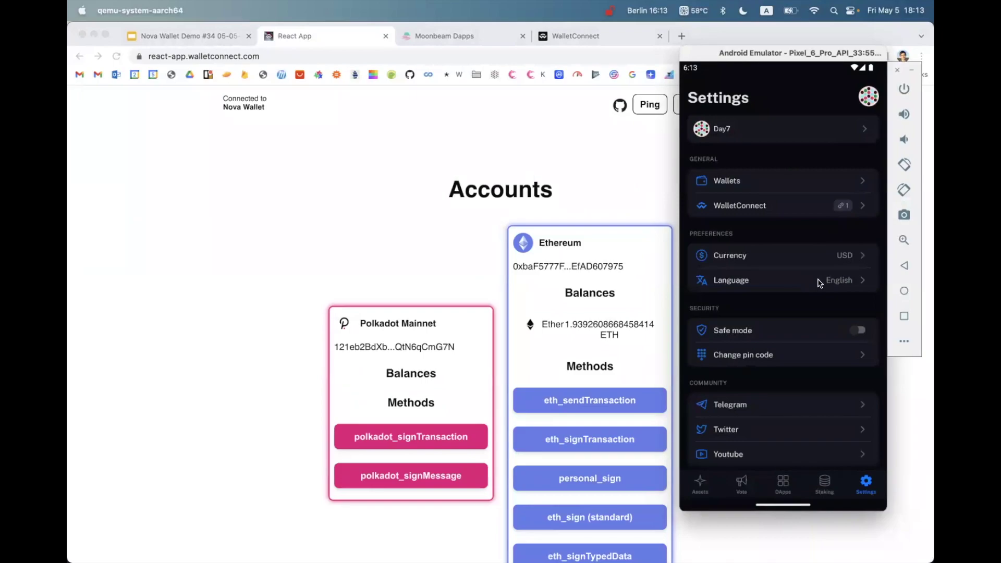
- Relaunch [Debug] Nova from the home screen, unlock it with the PIN, and open Settings
left_click_drag(834, 503, 822, 343)
left_click(862, 312)
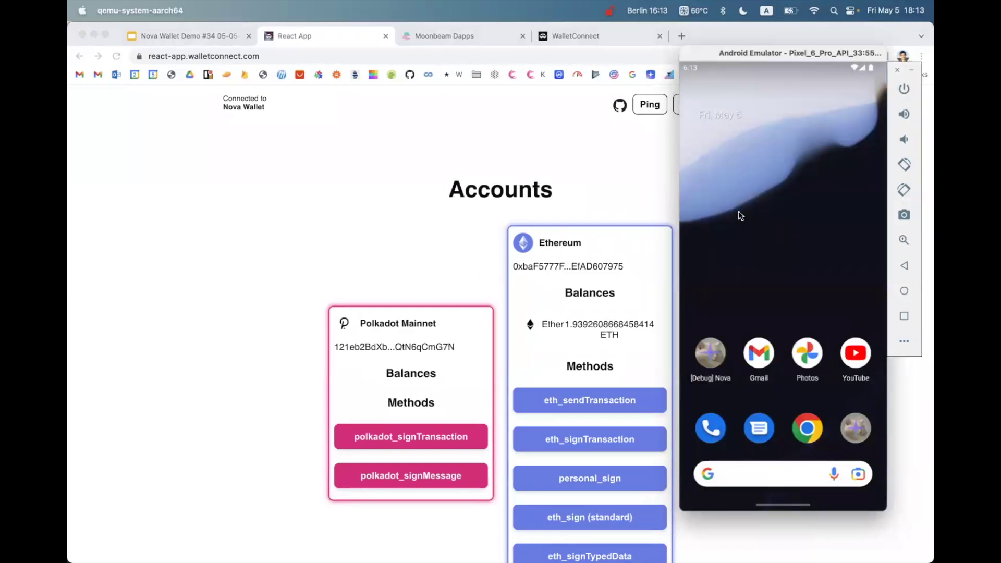
left_click(709, 355)
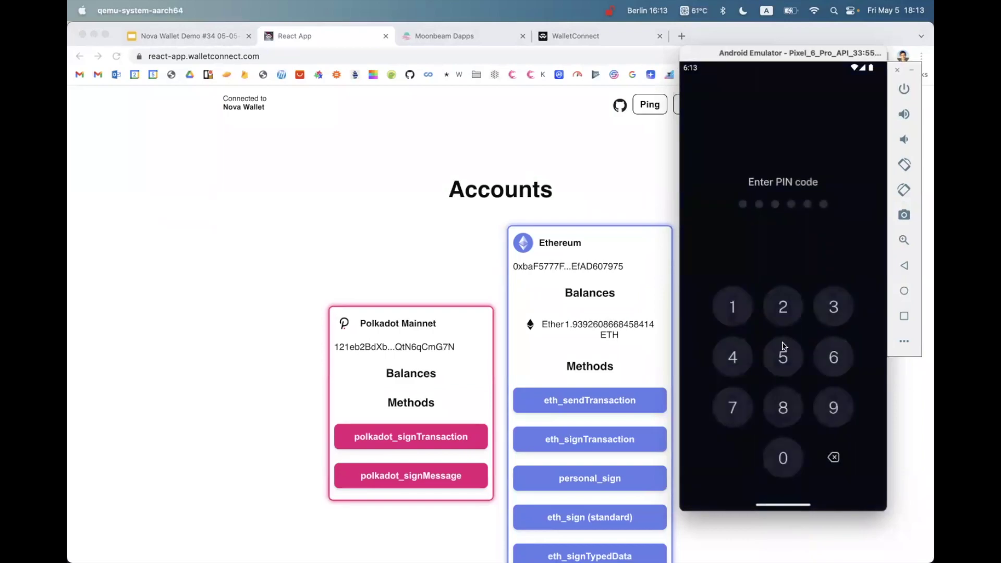
left_click(775, 351)
left_click(775, 351)
left_click(775, 351)
left_click(775, 352)
left_click(775, 352)
left_click(775, 352)
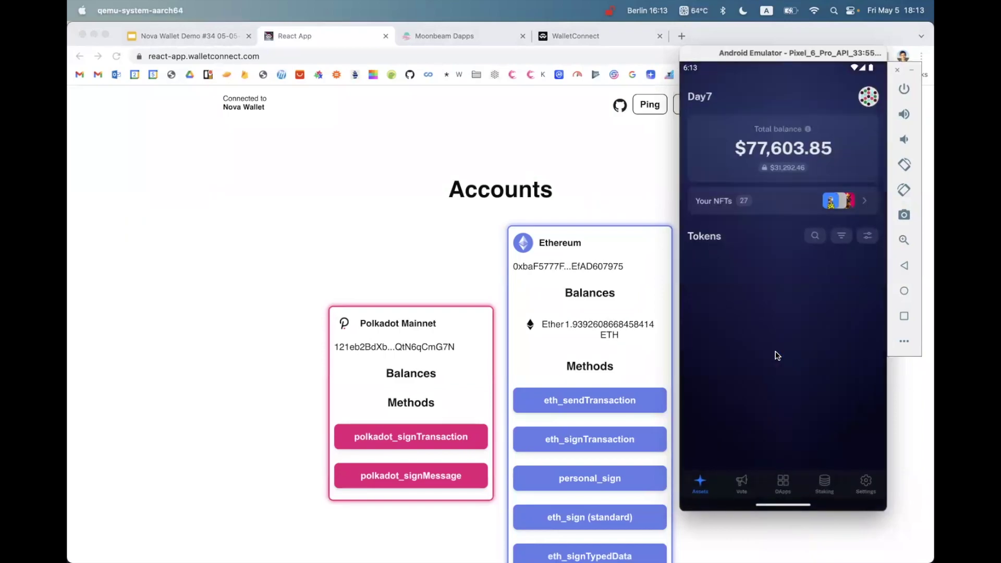
left_click(857, 475)
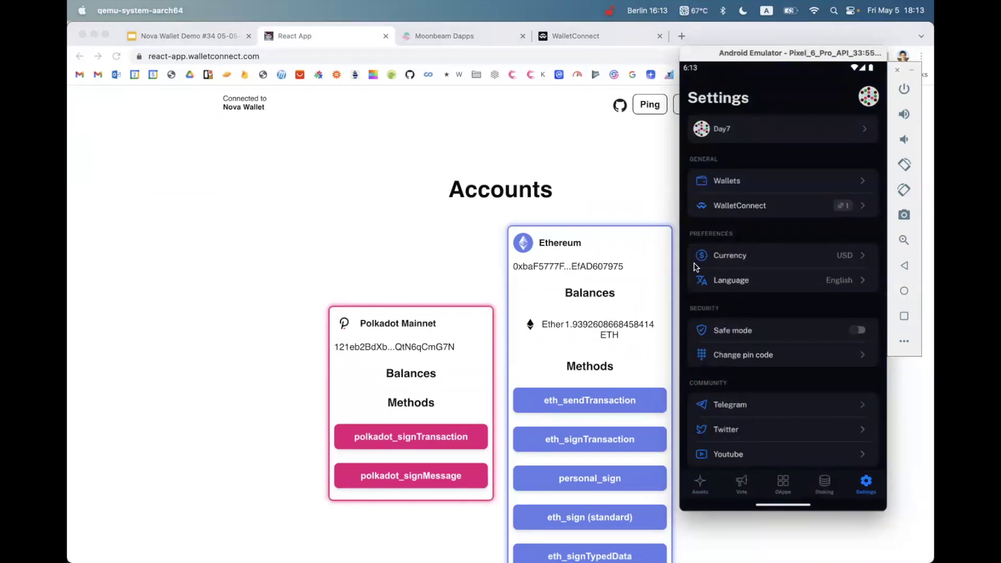
left_click(554, 157)
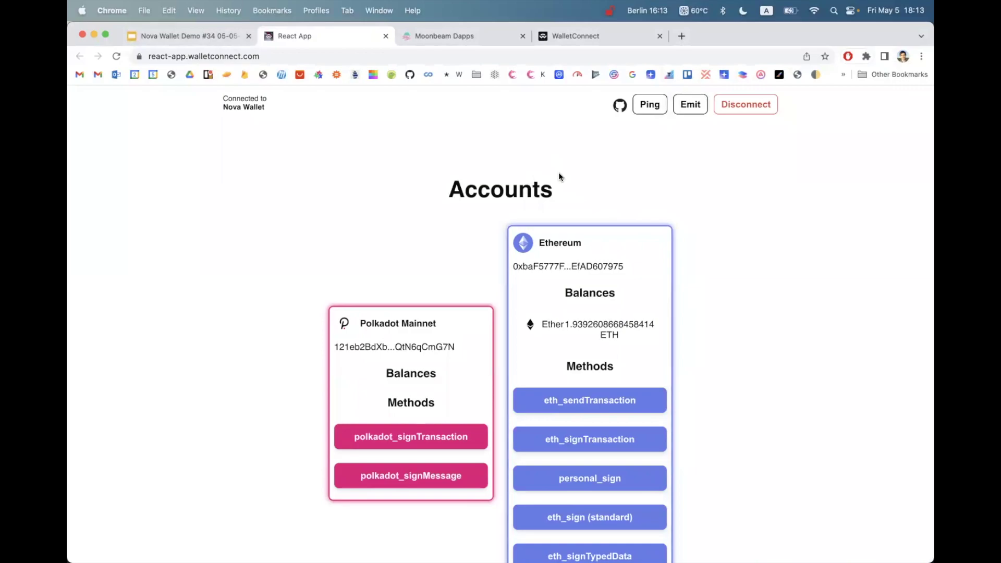
key("super+Tab")
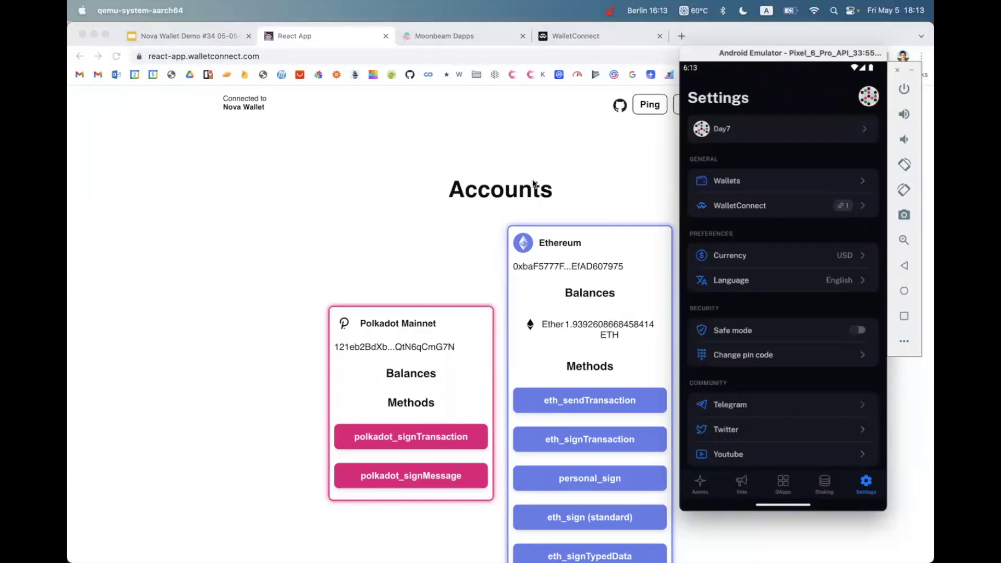
- In Moonbeam Dapps, choose Setup wallet, EVM Setup, WalletConnect v2 and show the connection QR code
left_click(452, 92)
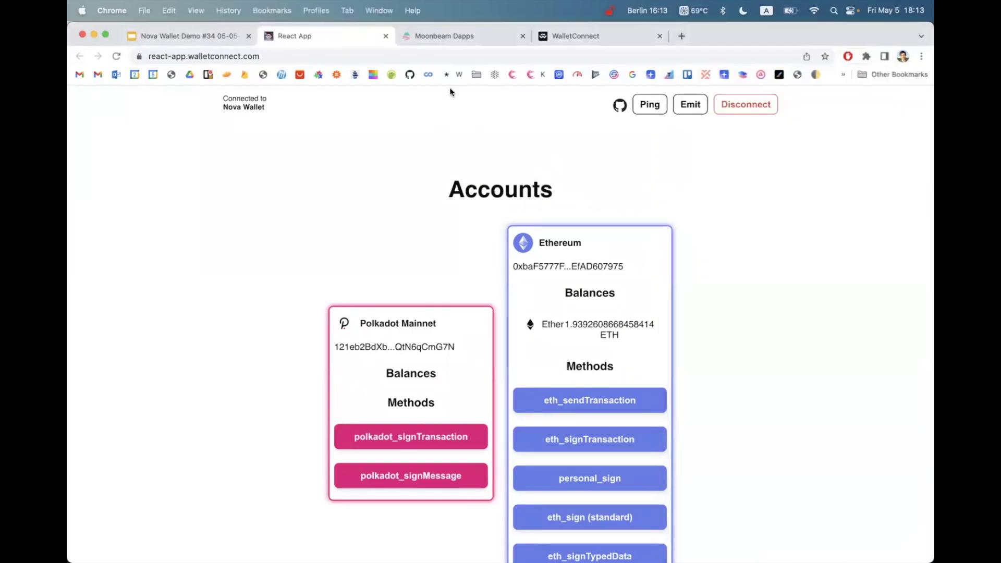
left_click(450, 37)
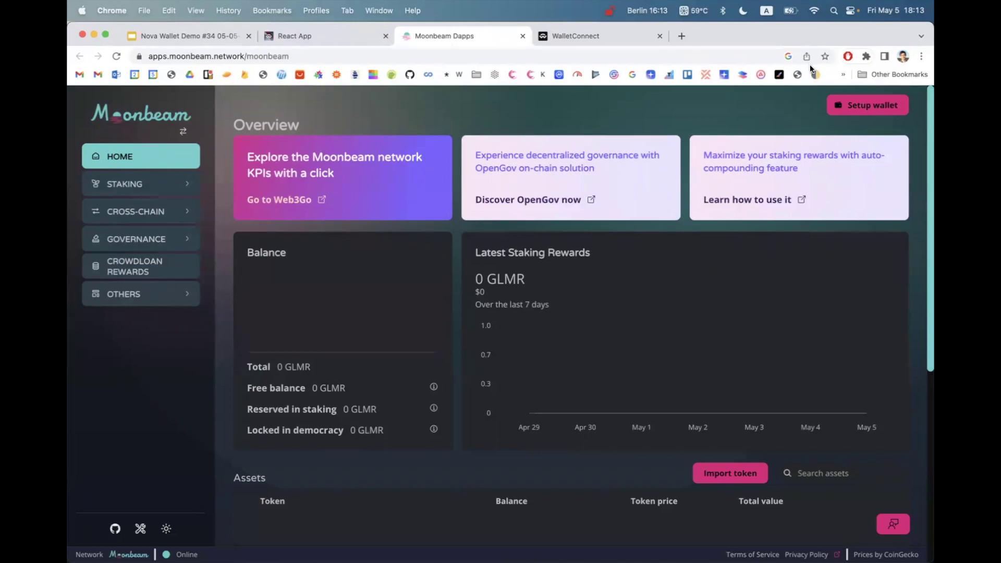
left_click(850, 111)
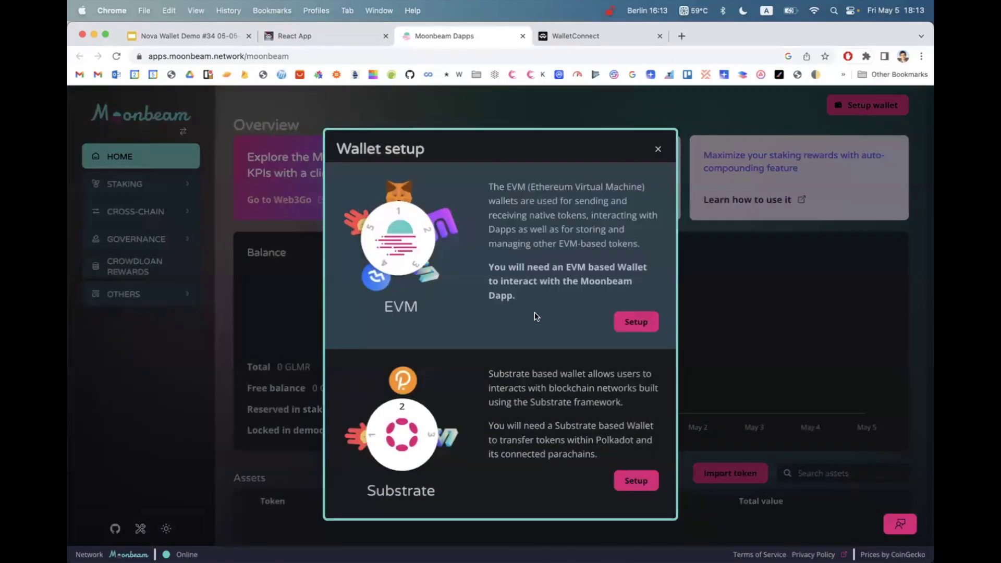
left_click(629, 322)
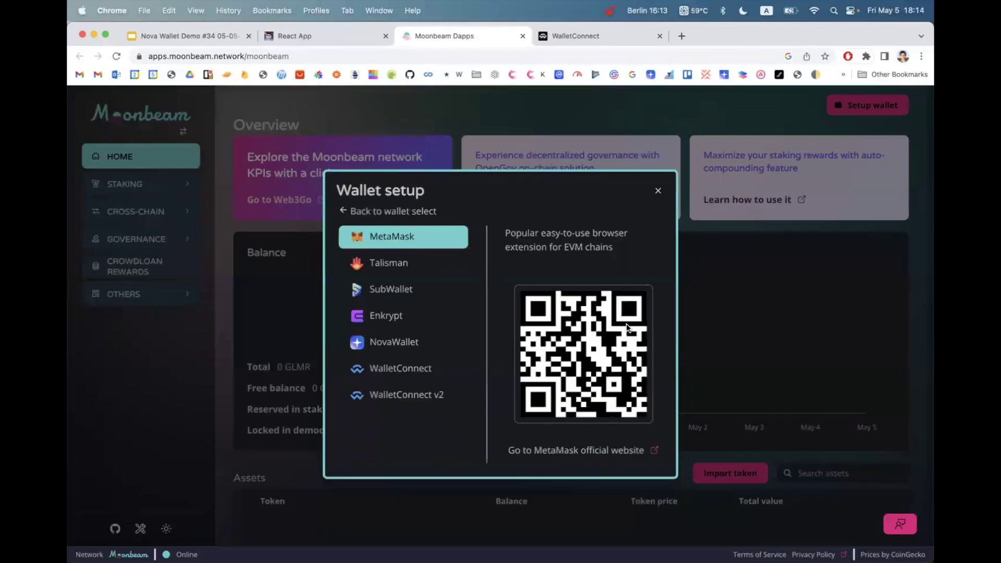
left_click(434, 399)
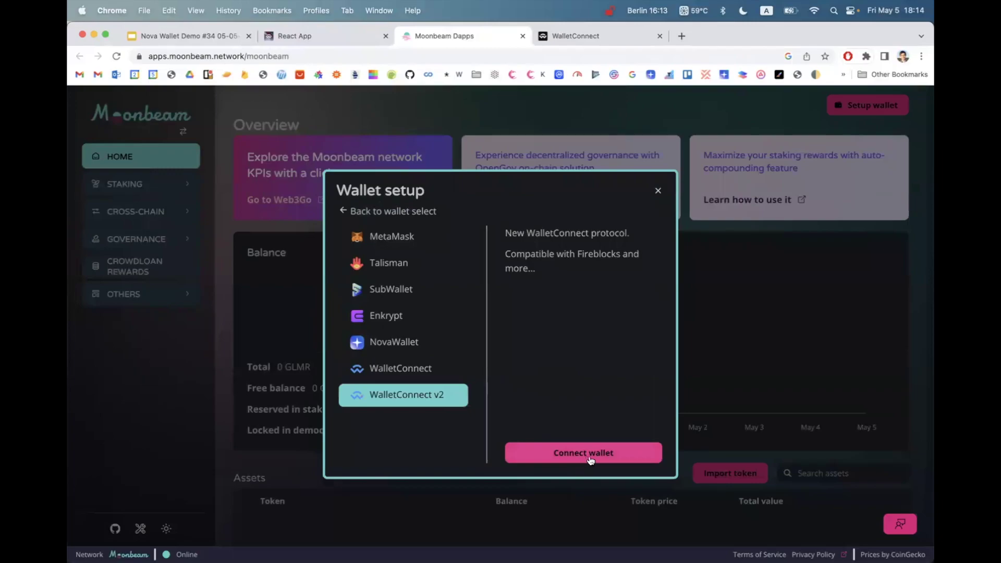
left_click(571, 460)
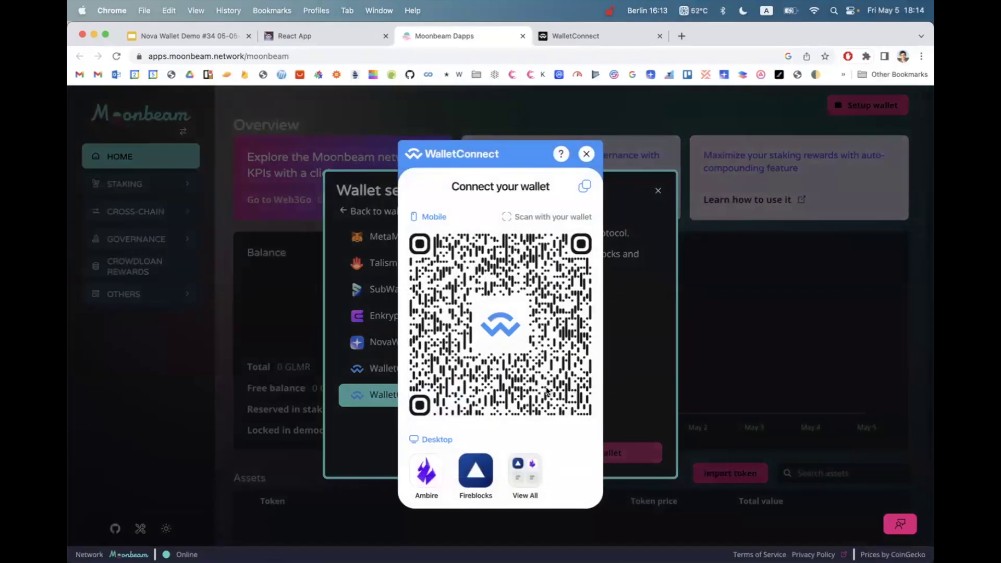
key("super+Tab")
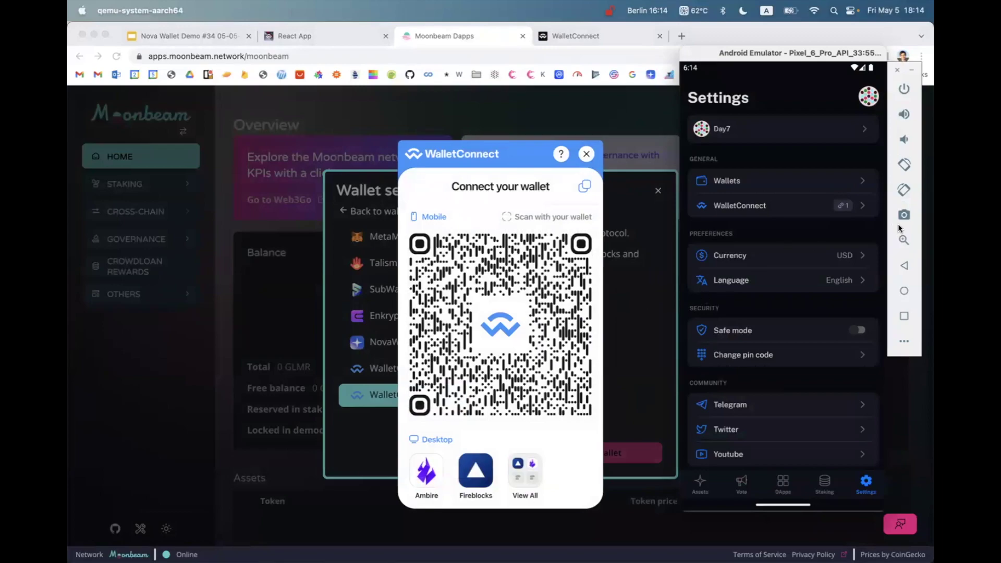
- Open Nova Wallet's WalletConnect list with the React App session, keeping Moonbeam's QR page open
left_click(815, 213)
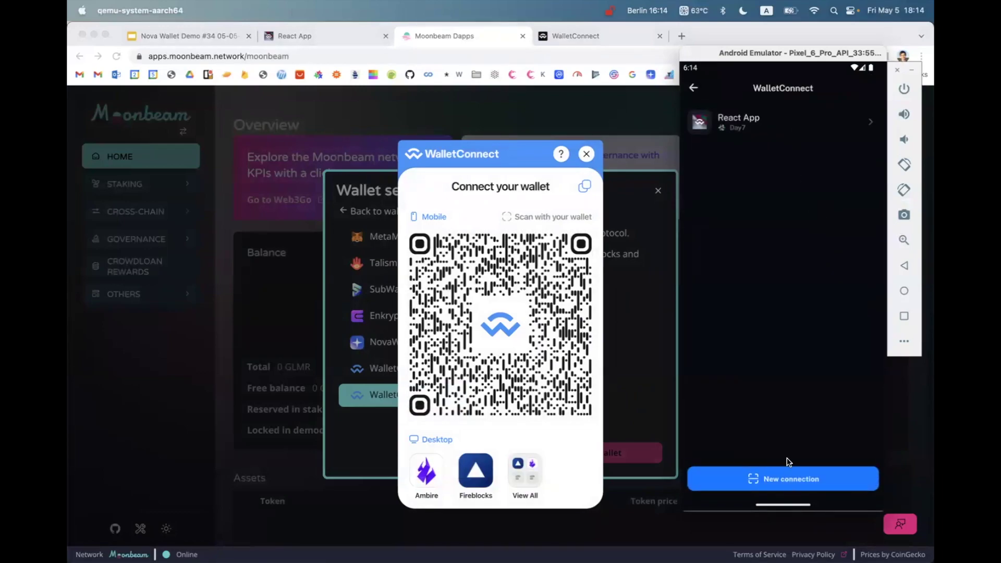
left_click_drag(741, 58, 693, 59)
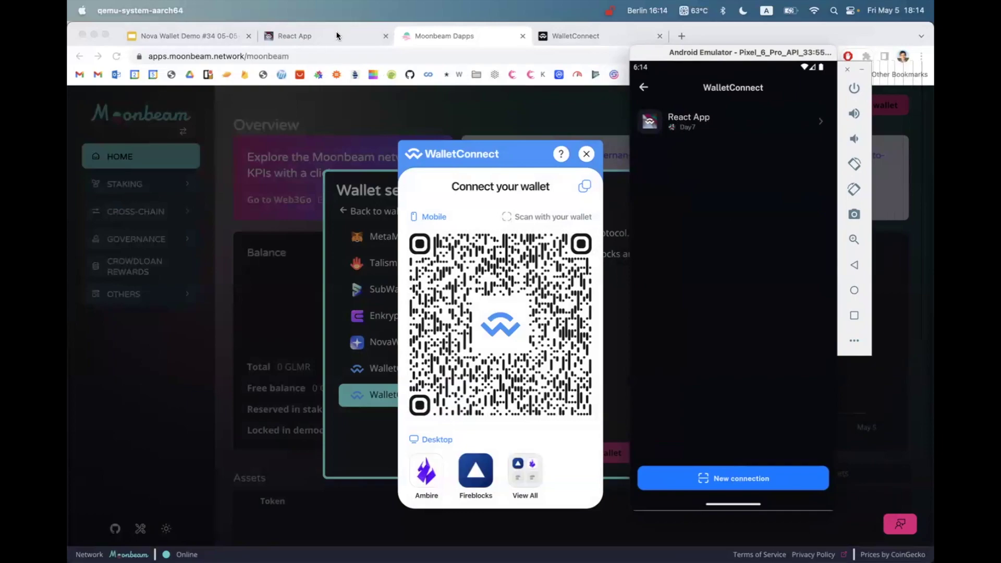
left_click(349, 39)
left_click(442, 34)
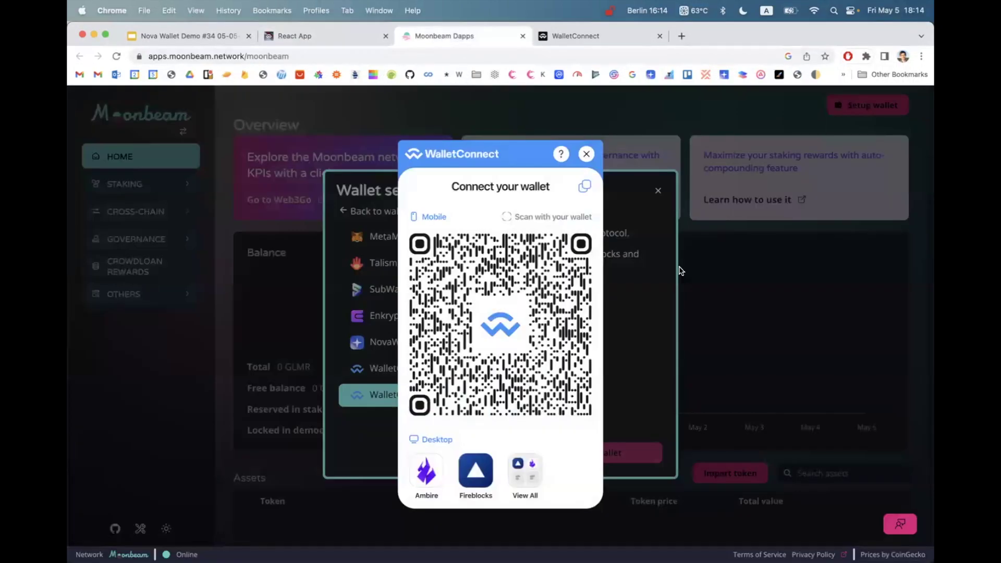
left_click(912, 412)
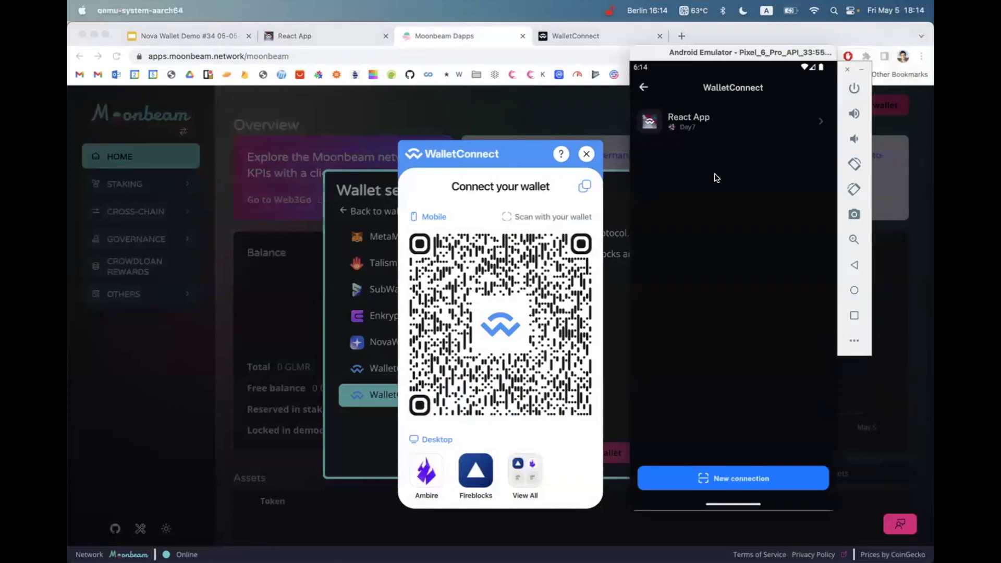
- Start a New connection in Nova Wallet and rotate the emulator to landscape to scan Moonbeam's QR code
left_click(711, 481)
left_click_drag(734, 51, 480, 53)
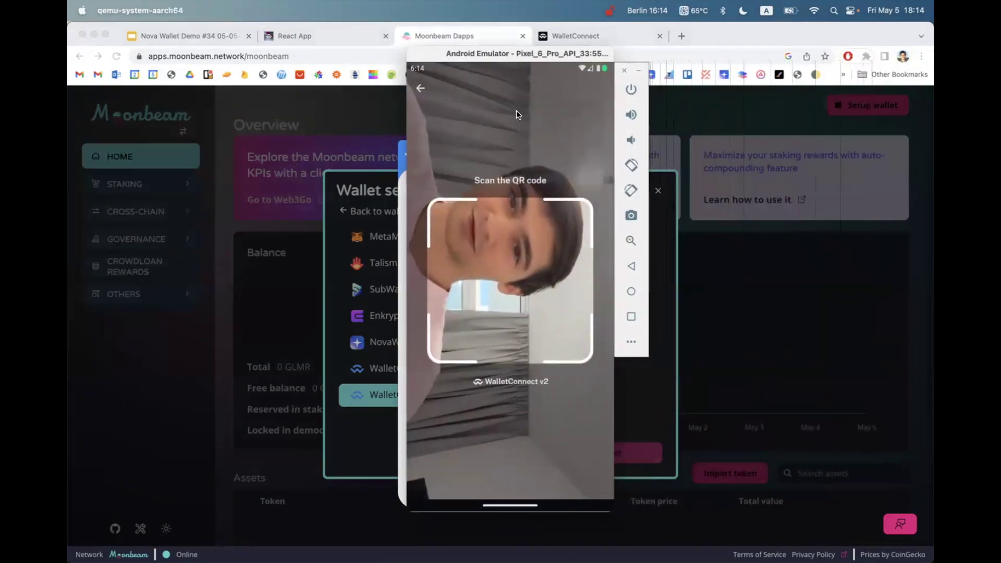
left_click(633, 166)
left_click_drag(655, 58, 589, 121)
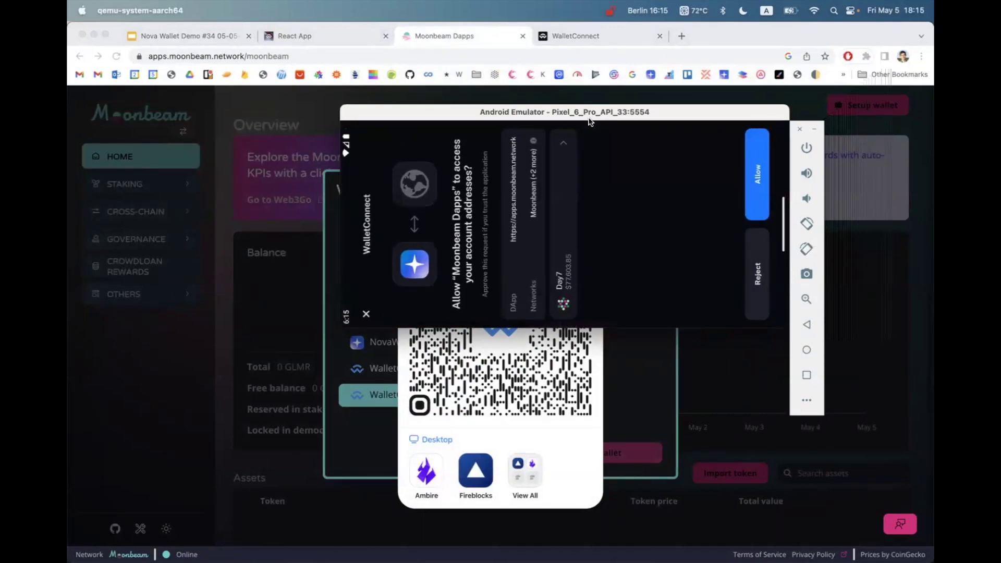
left_click(809, 248)
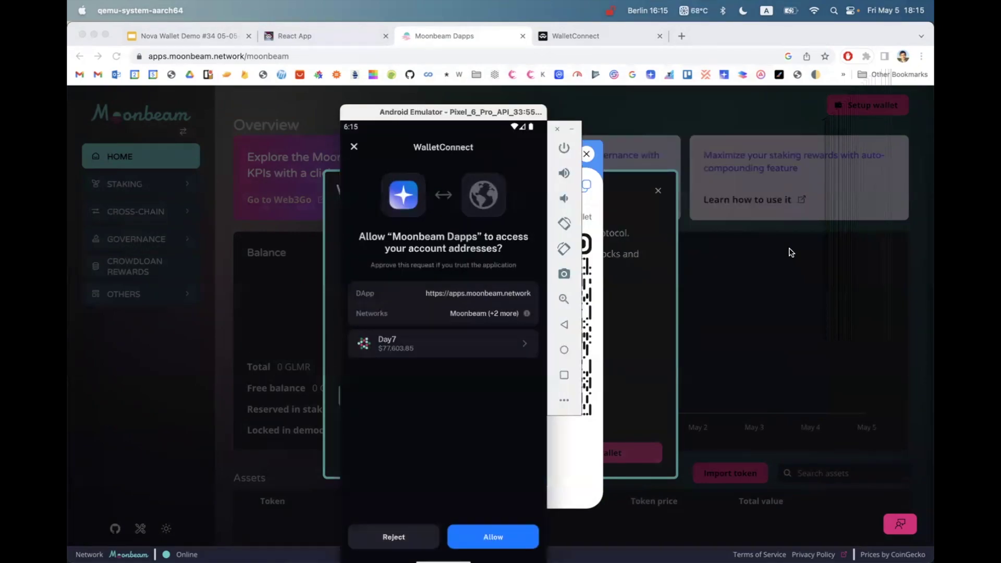
left_click_drag(452, 115, 665, 86)
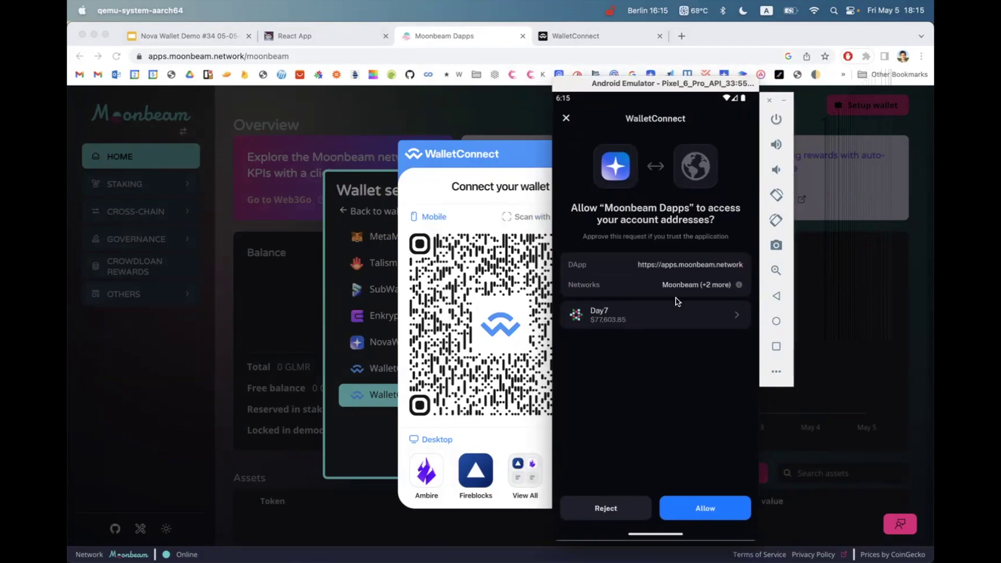
left_click(738, 284)
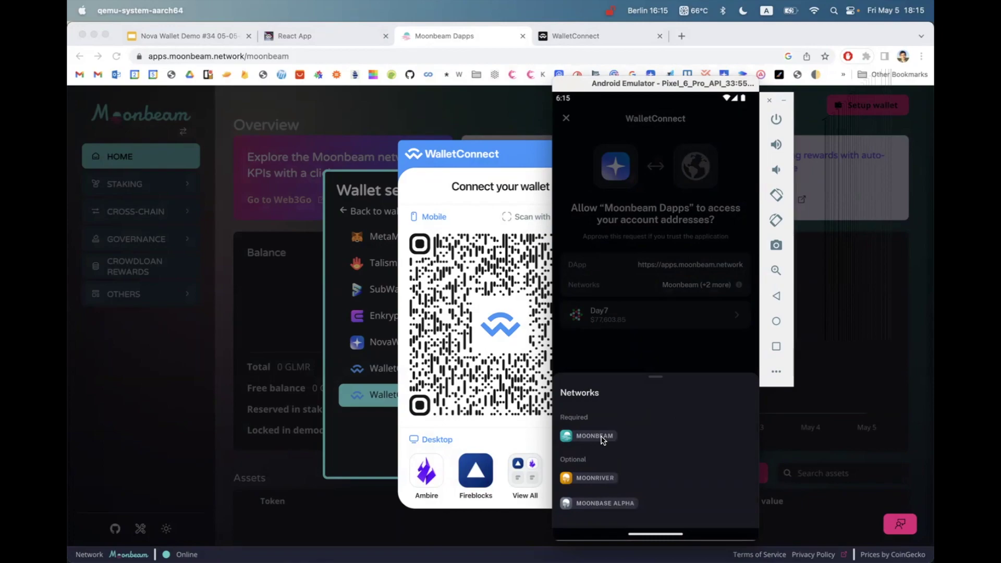
left_click(616, 355)
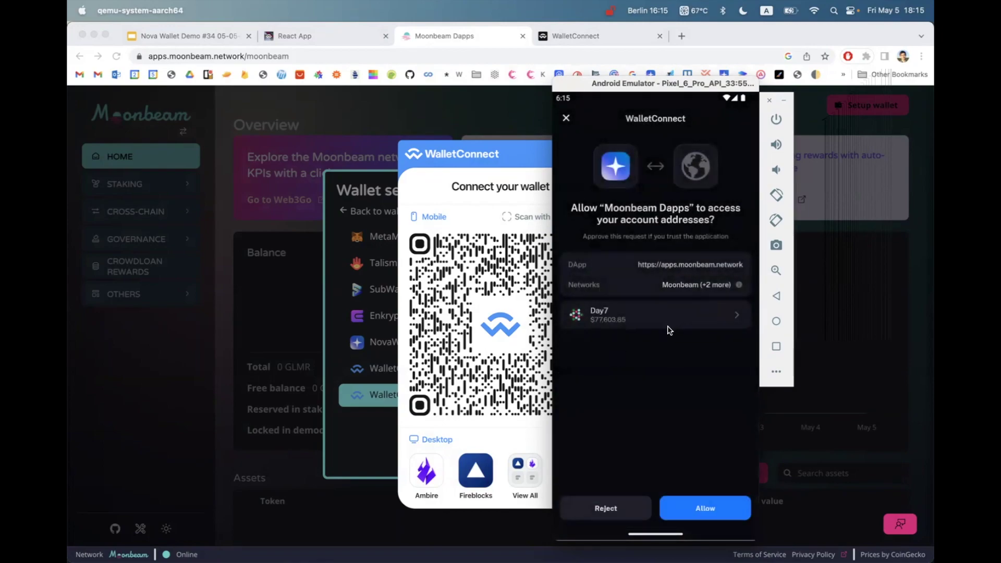
- Keep the Day7 wallet selected in the wallet chooser for Moonbeam Dapps' request
left_click(668, 326)
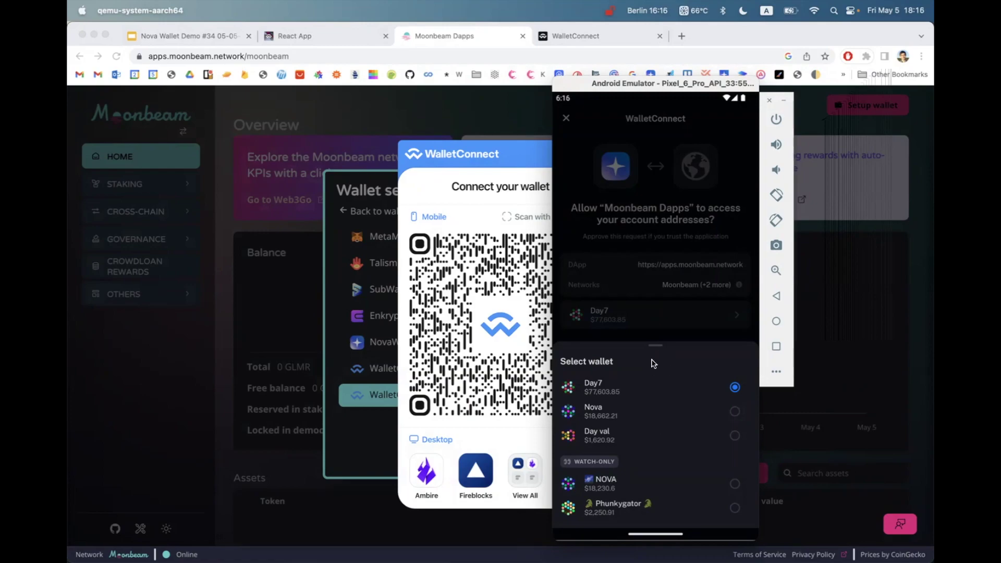
left_click(656, 340)
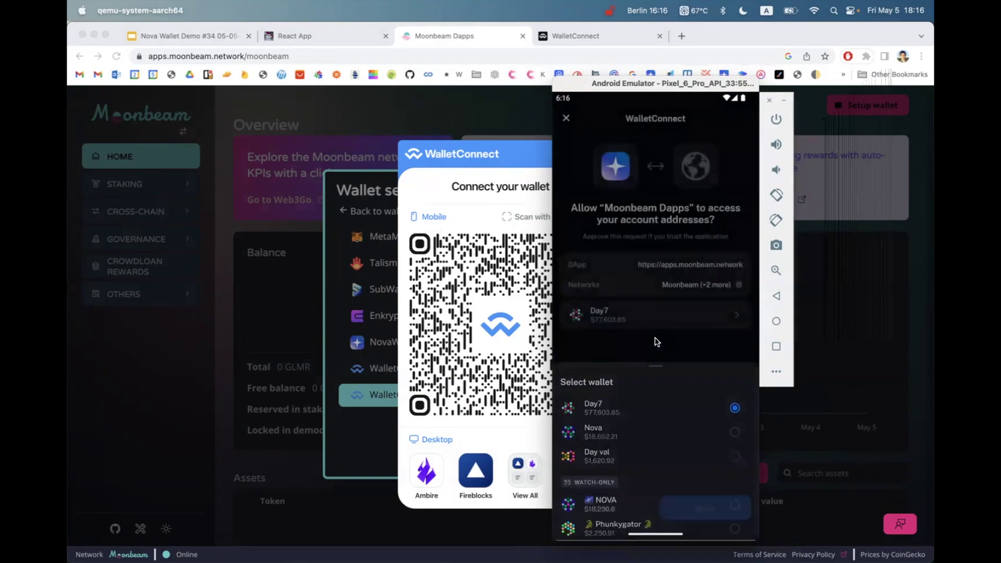
- Allow Moonbeam Dapps, view its session details, then scroll the 21,070.735782 GLMR dashboard assets
left_click(704, 508)
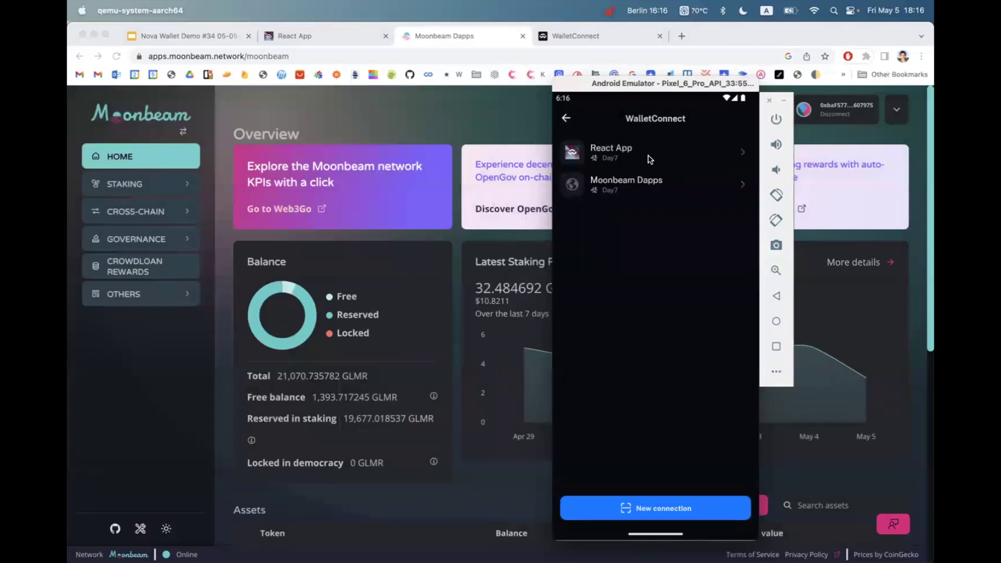
left_click(629, 186)
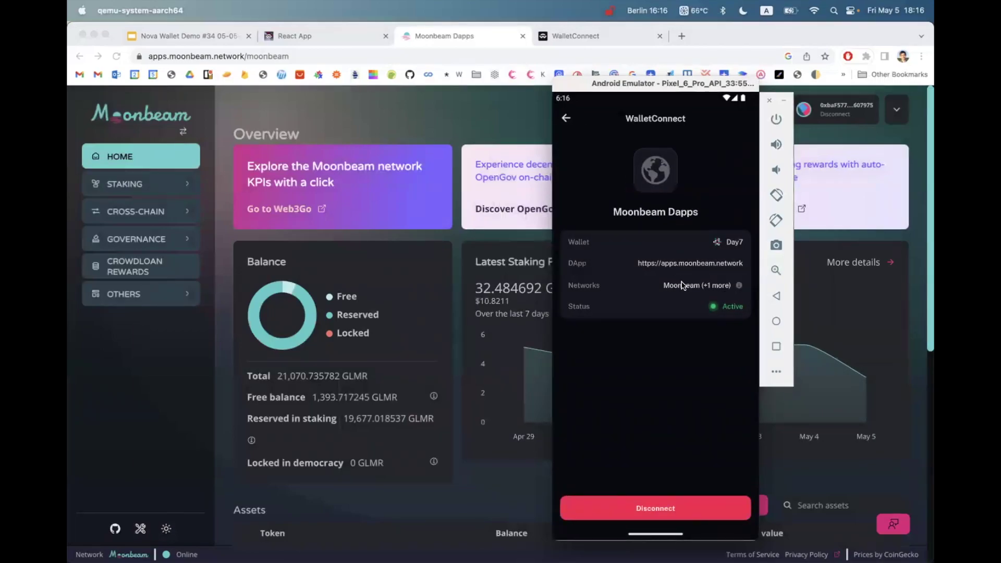
left_click(568, 119)
left_click(515, 129)
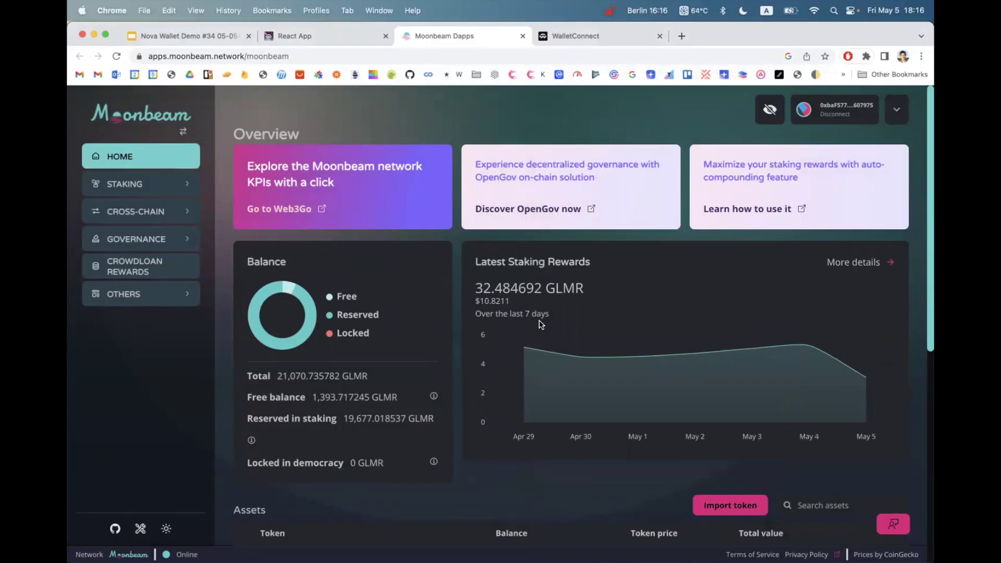
scroll(540, 324, "down", 6)
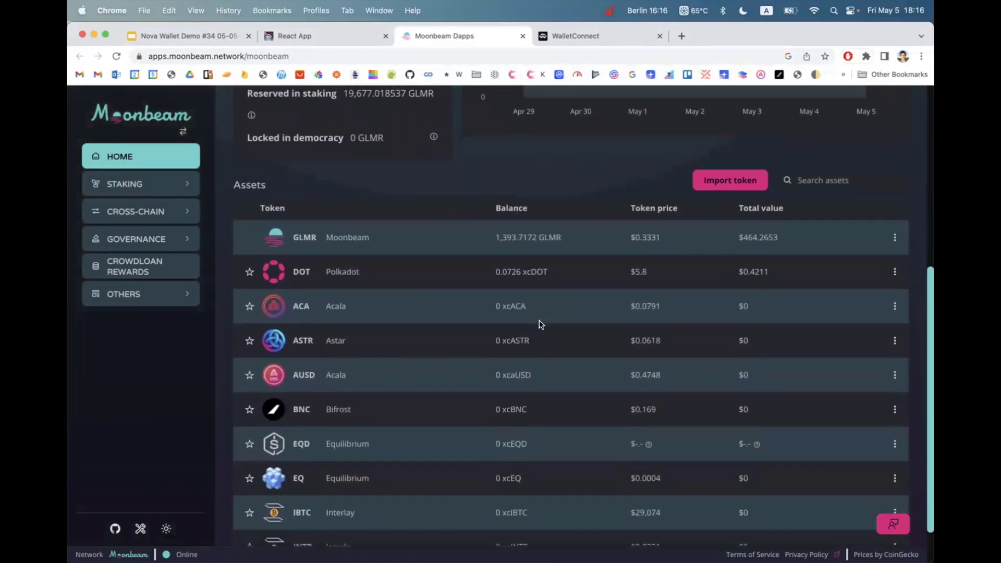
scroll(540, 324, "up", 6)
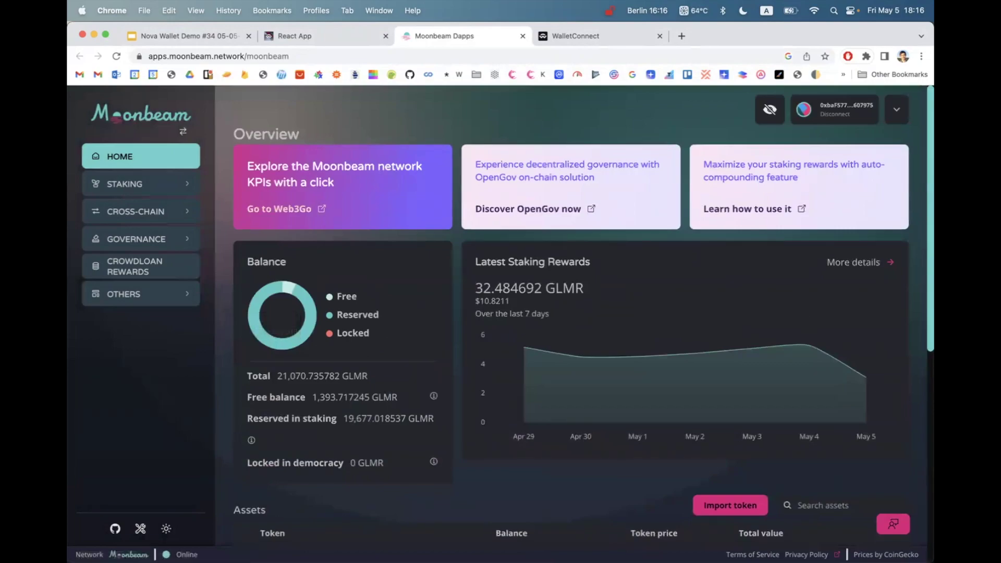
- Switch Nova Wallet's staking section to the Moonbeam asset
mouse_move(897, 381)
left_click(903, 437)
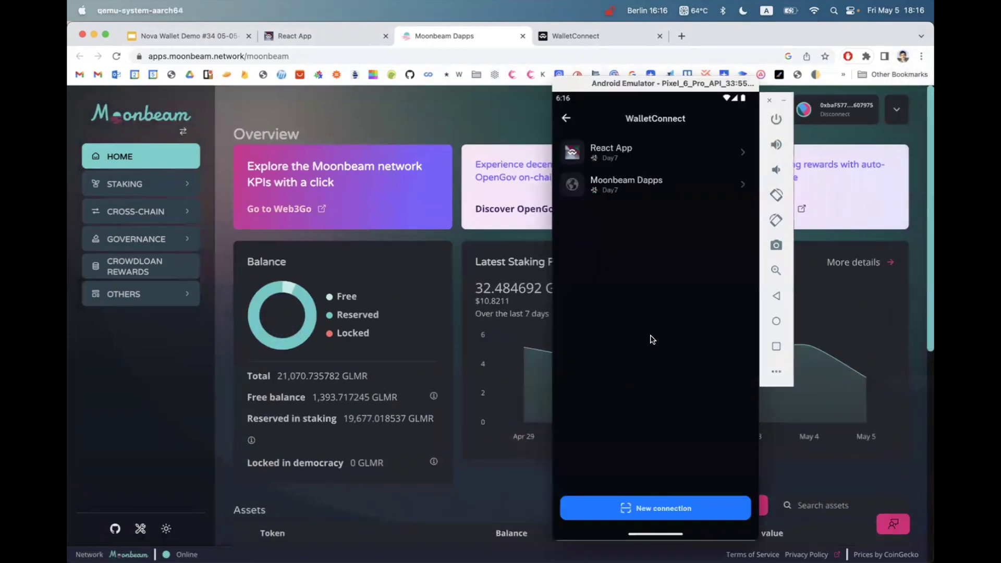
left_click(573, 131)
left_click(573, 512)
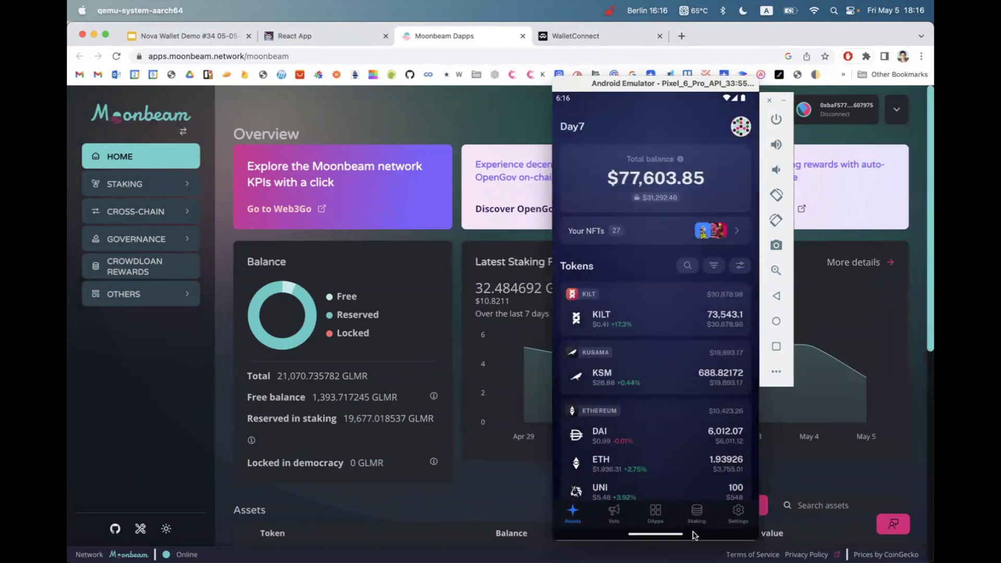
left_click(697, 514)
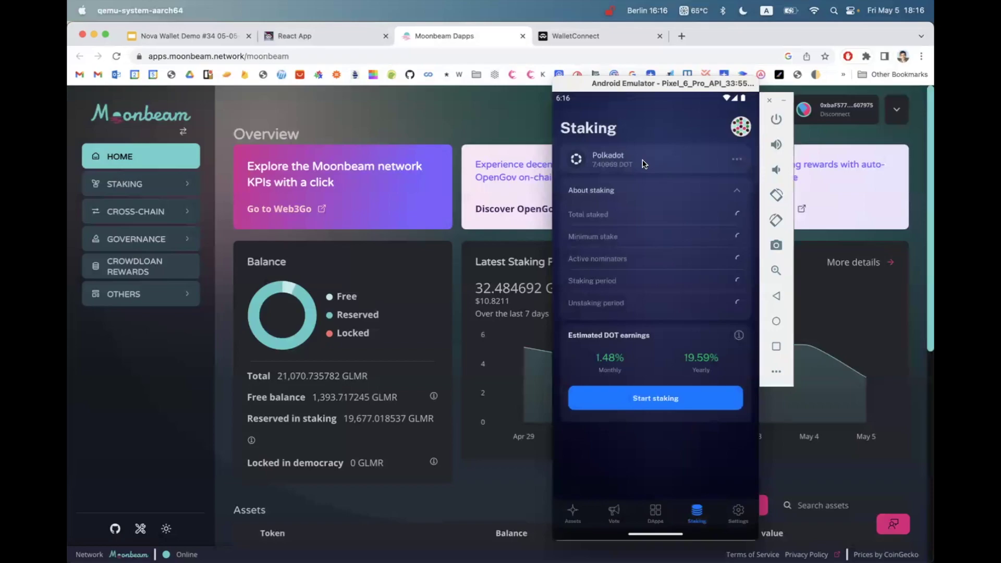
left_click(608, 157)
left_click(636, 344)
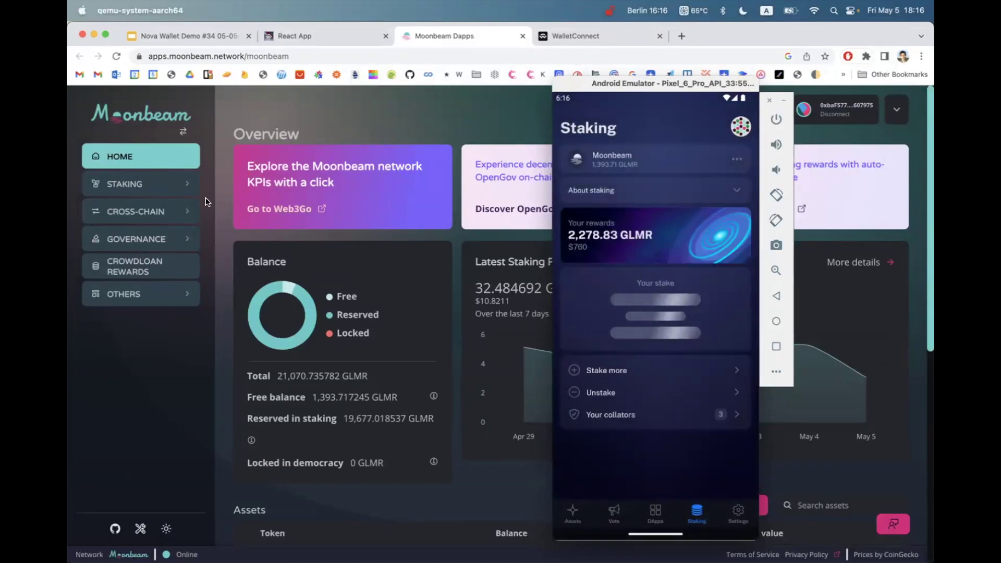
- Open the dApp's STAKING Overview and select the 19,677.018537 GLMR reserved-in-staking amount
left_click(182, 194)
left_click(182, 194)
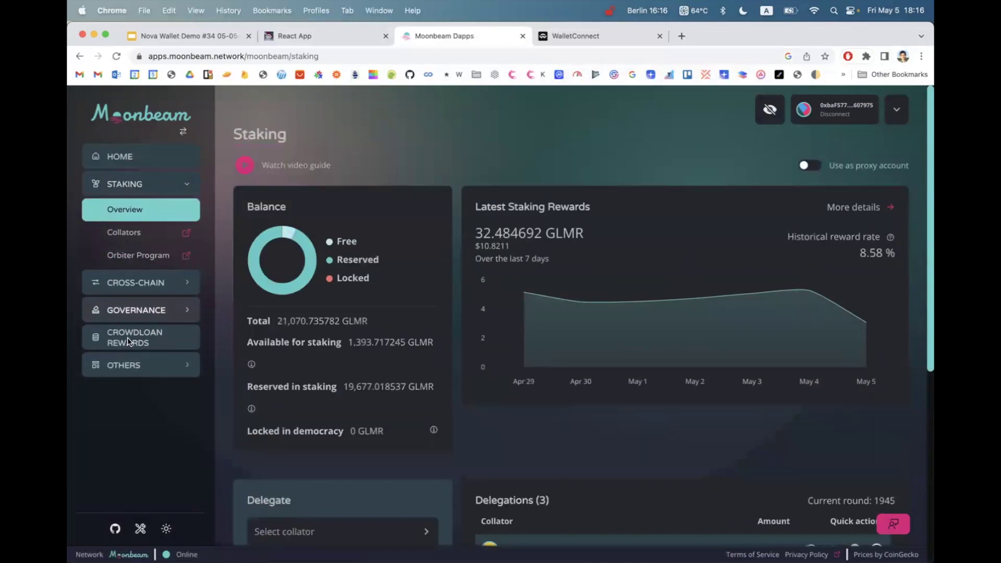
scroll(445, 317, "down", 2)
key("super+Tab")
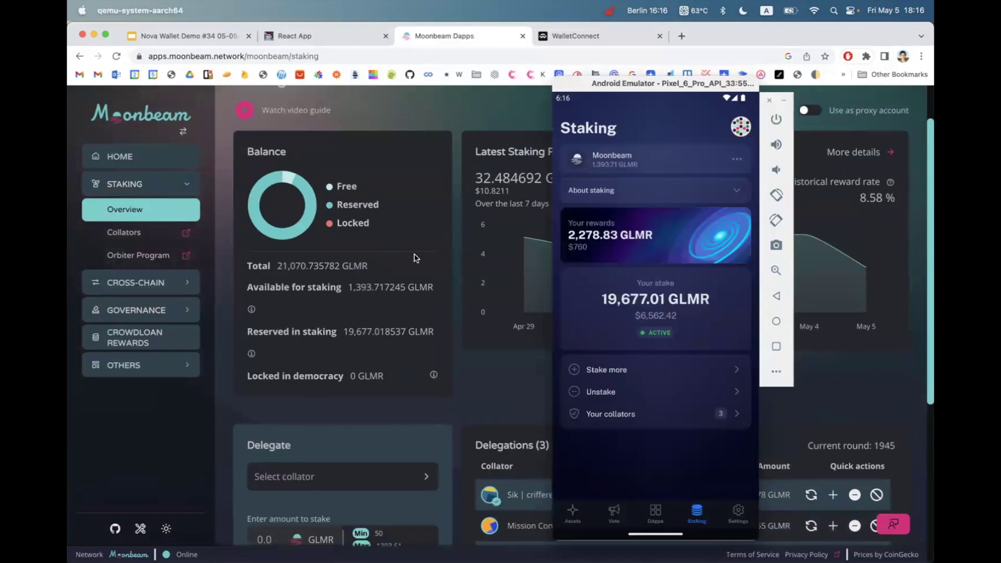
left_click(512, 311)
scroll(512, 310, "down", 2)
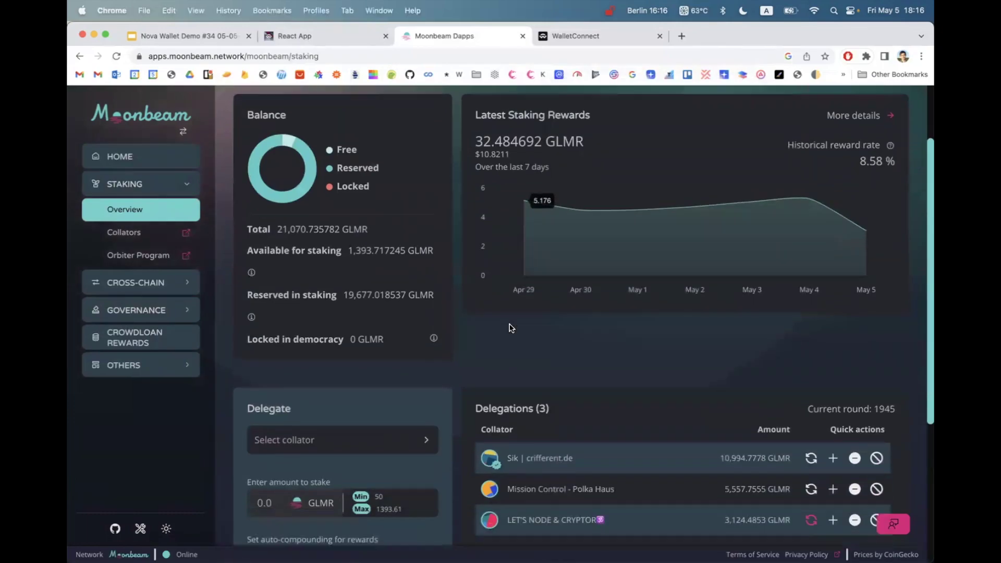
left_click_drag(347, 279, 432, 281)
key("super+Tab")
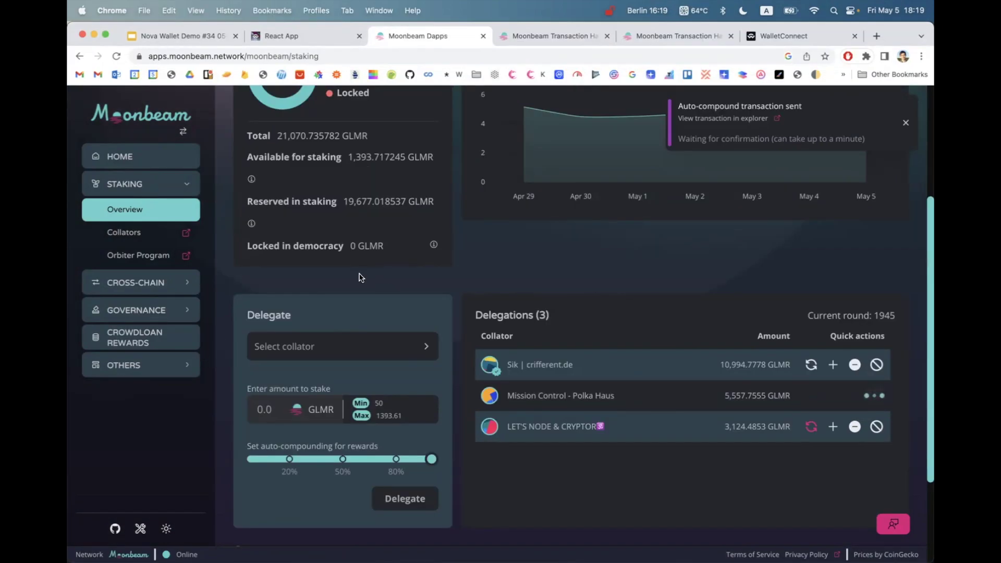
- Claim the crowdloan rewards and approve the sign request in Nova Wallet
left_click(140, 338)
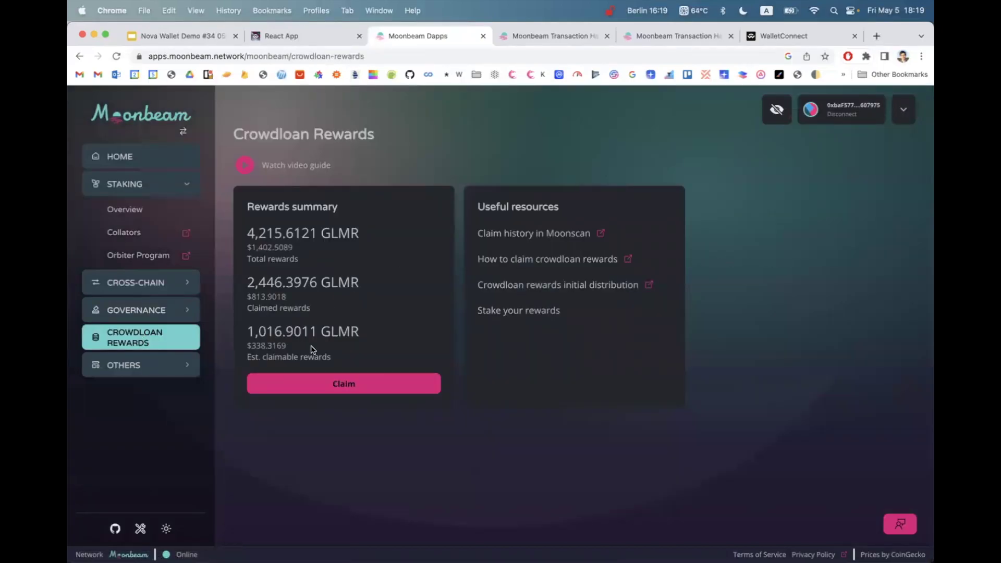
left_click(332, 383)
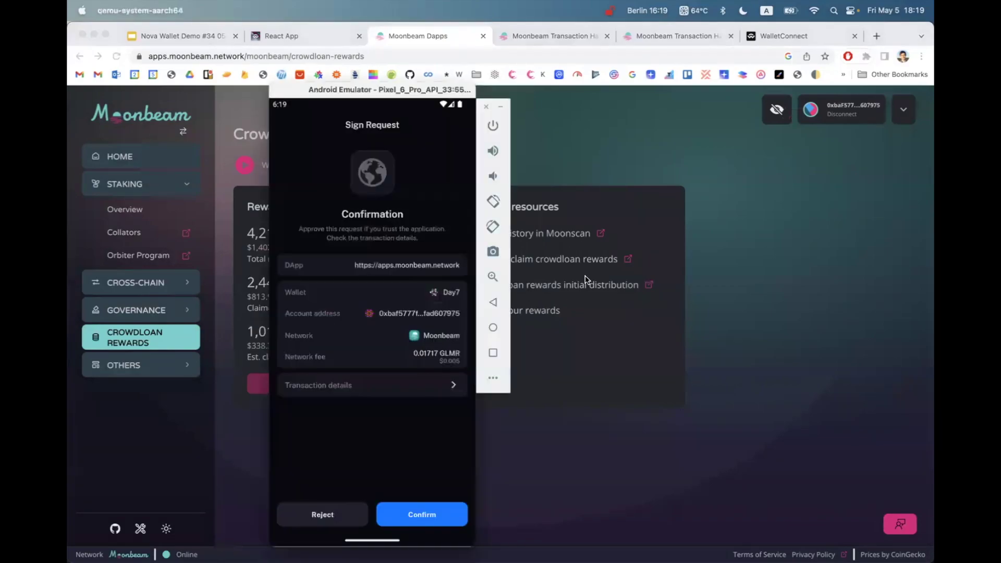
left_click(404, 385)
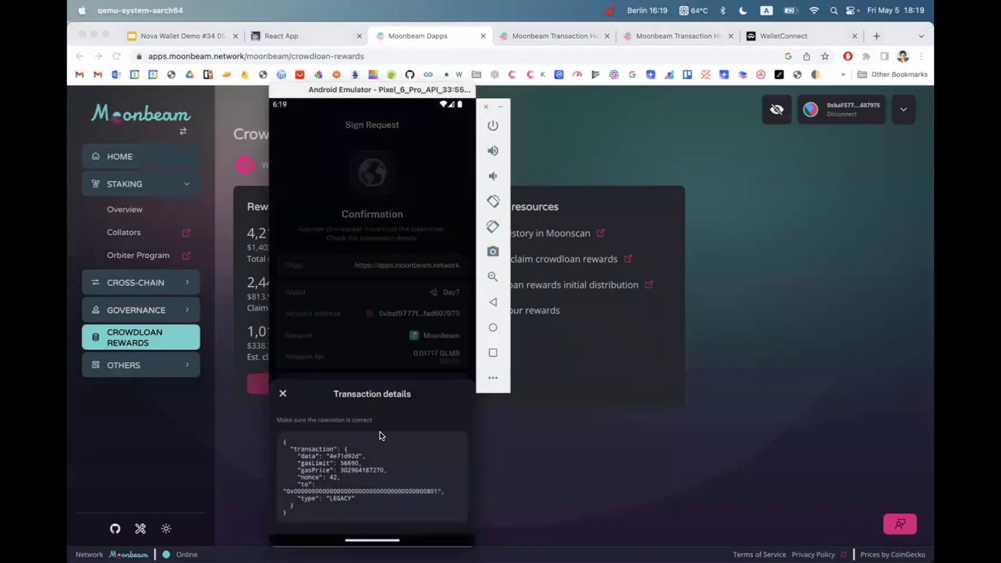
left_click(283, 394)
left_click(417, 521)
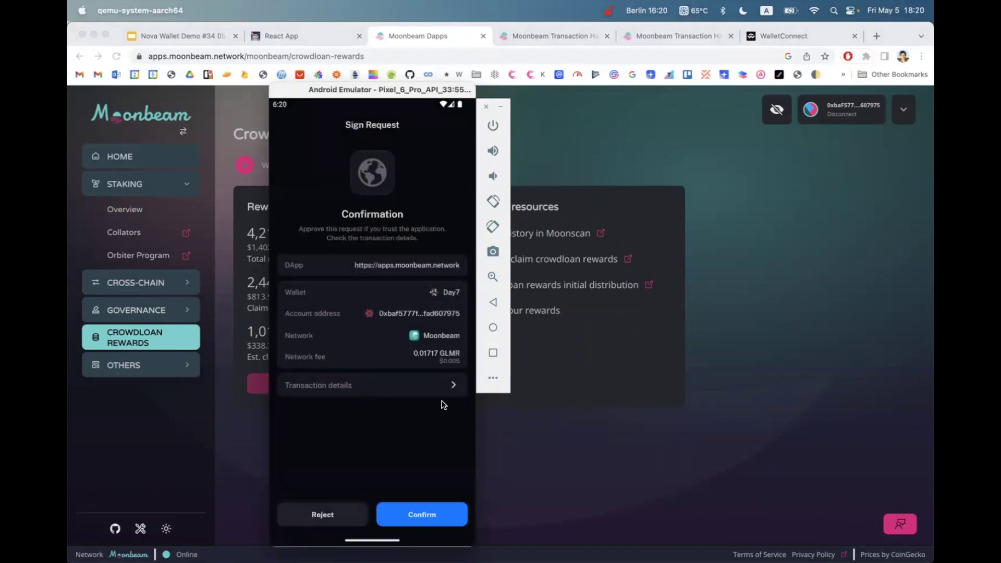
left_click_drag(417, 90, 603, 87)
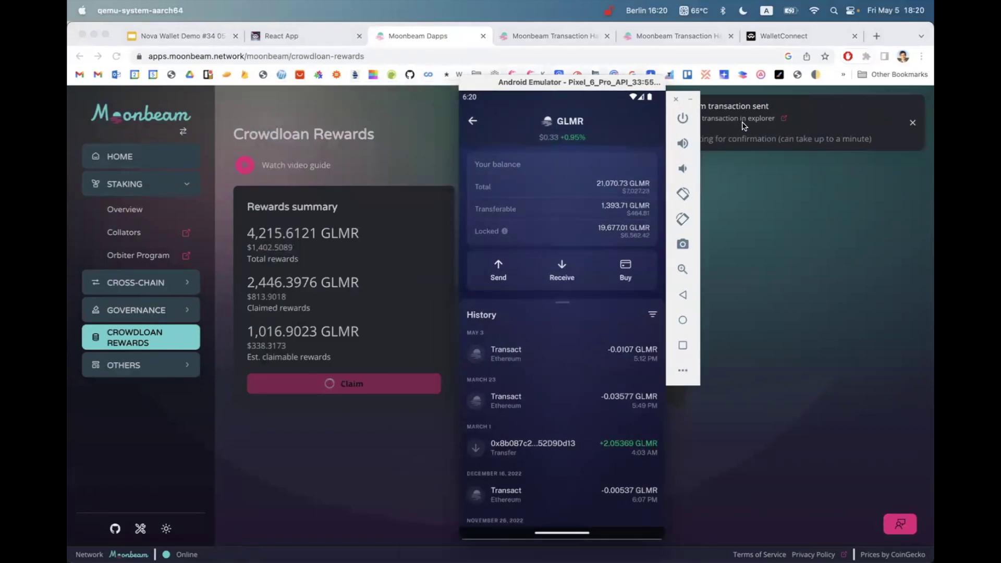
left_click(744, 129)
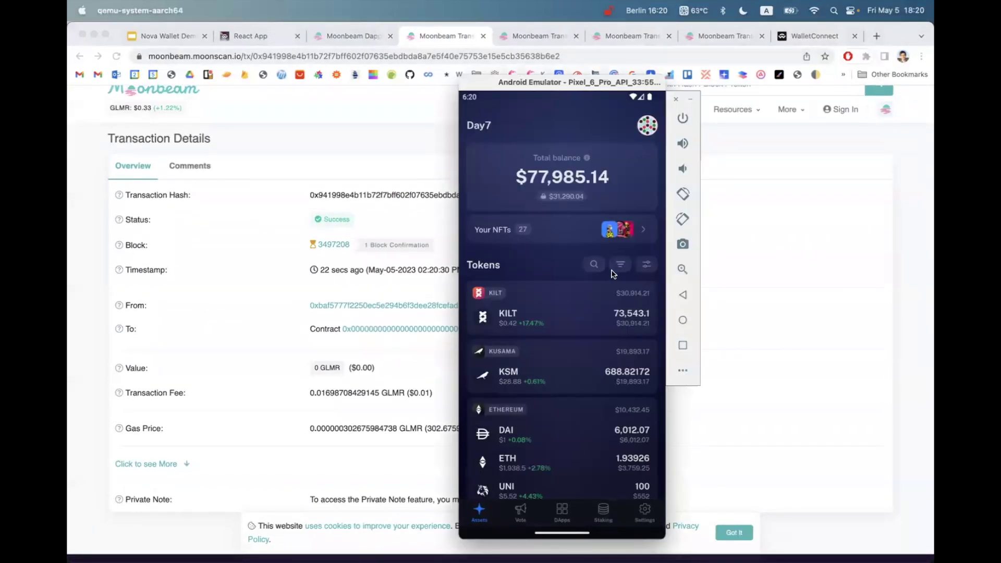
- Open GLMR history and filter out Rewards and Slashes and Transfers
left_click(611, 271)
type("glmr")
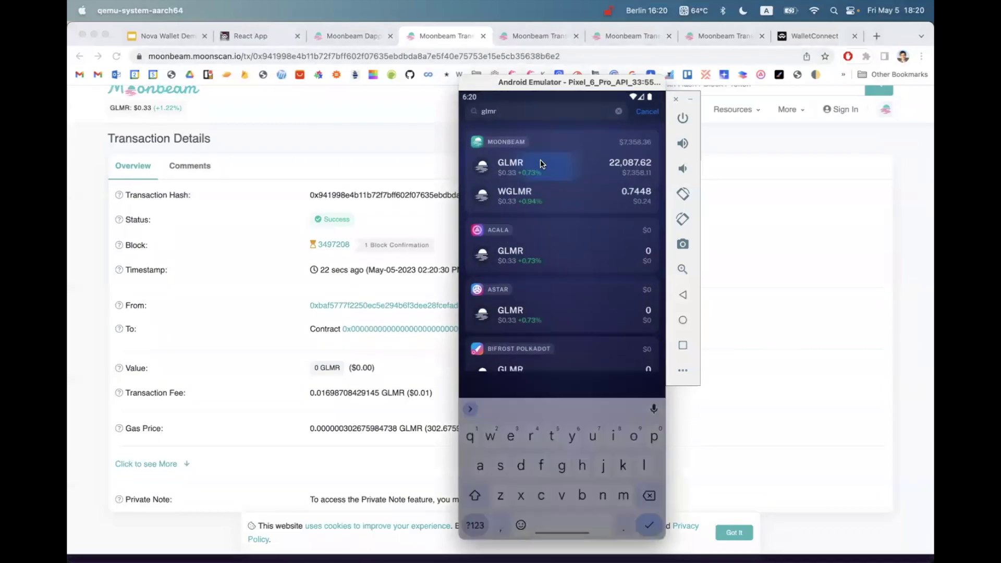
left_click(541, 160)
left_click(652, 314)
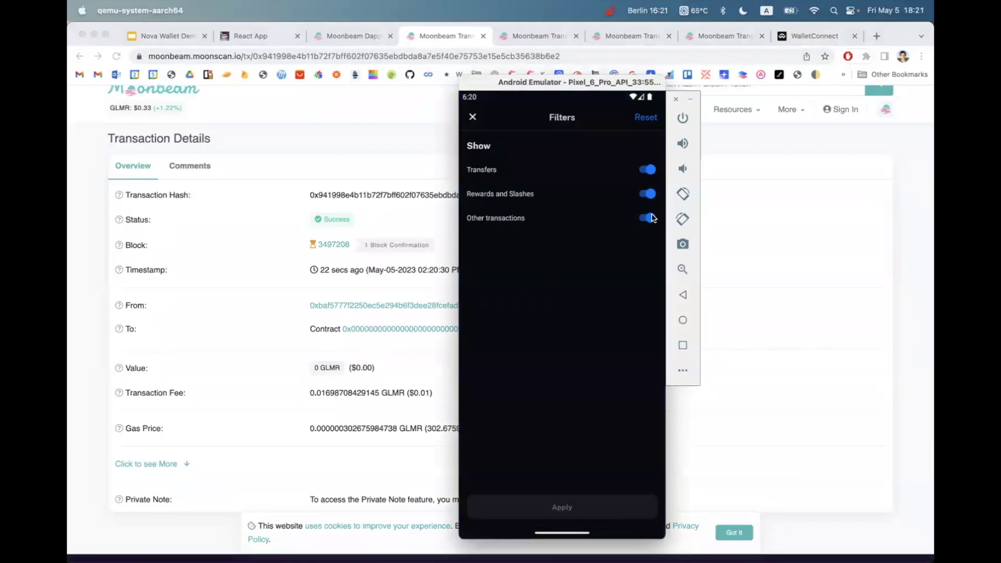
left_click(649, 194)
left_click(648, 169)
left_click(573, 507)
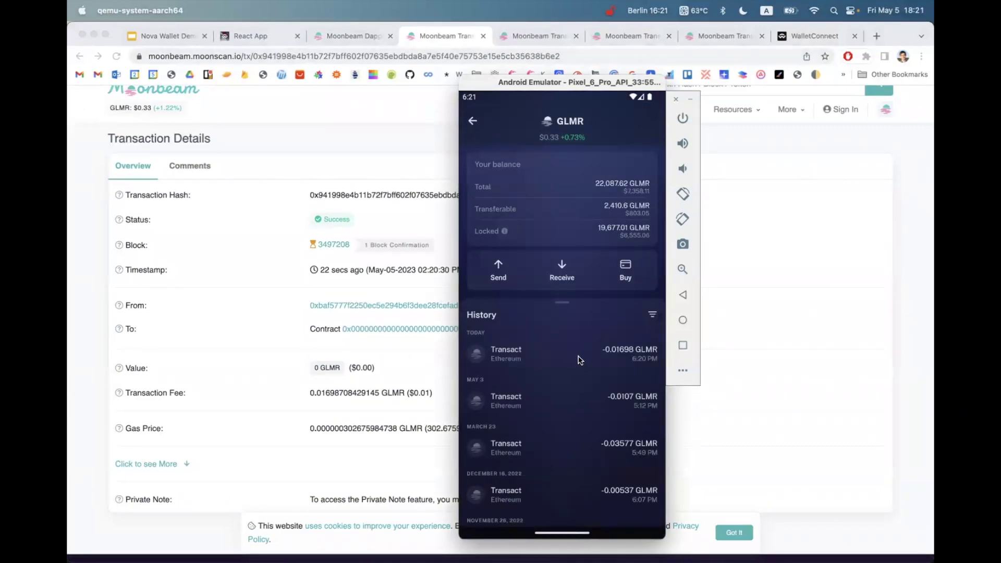
- Open today's completed -0.01698 GLMR transaction details
left_click(580, 360)
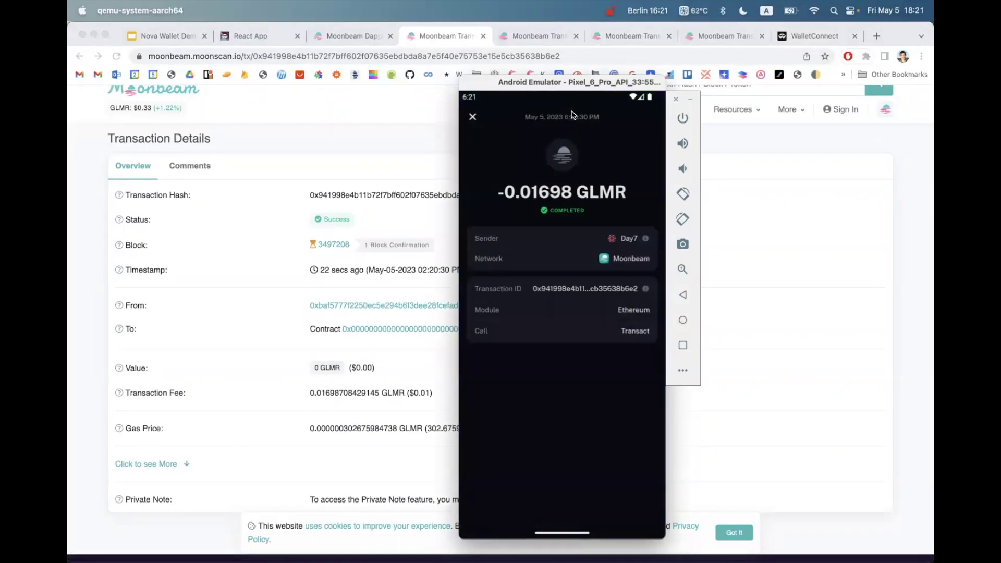
left_click_drag(556, 88, 523, 218)
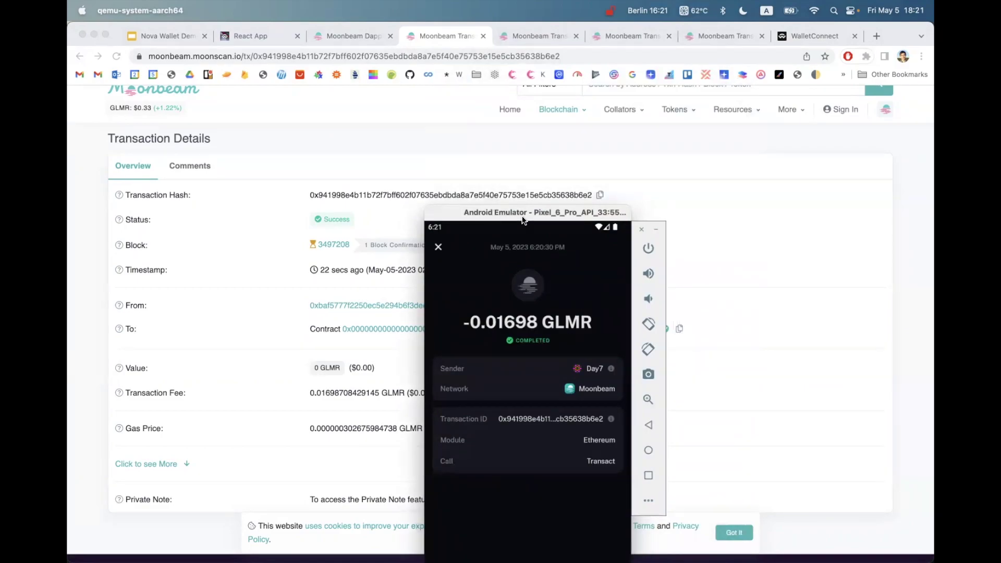
left_click_drag(523, 220, 519, 211)
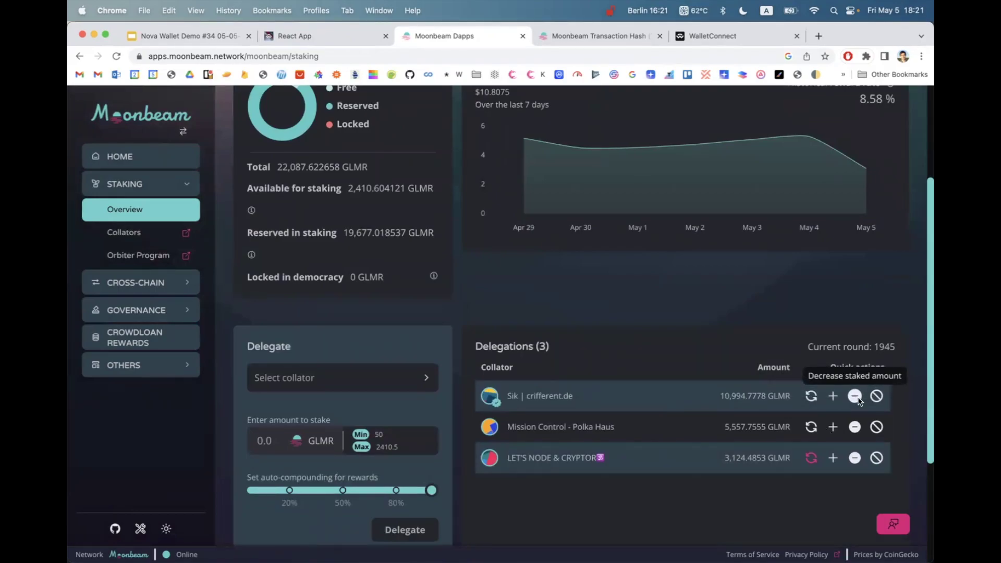
- View Nova Wallet's staking overview and its three elected collators, then return to the staking page
key("super+Tab")
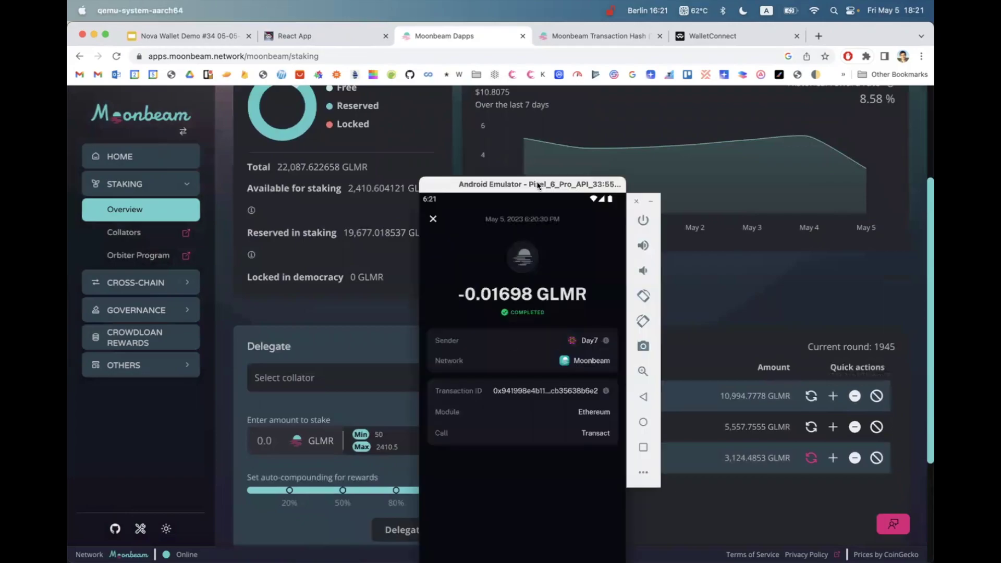
left_click_drag(537, 176, 494, 82)
left_click(390, 120)
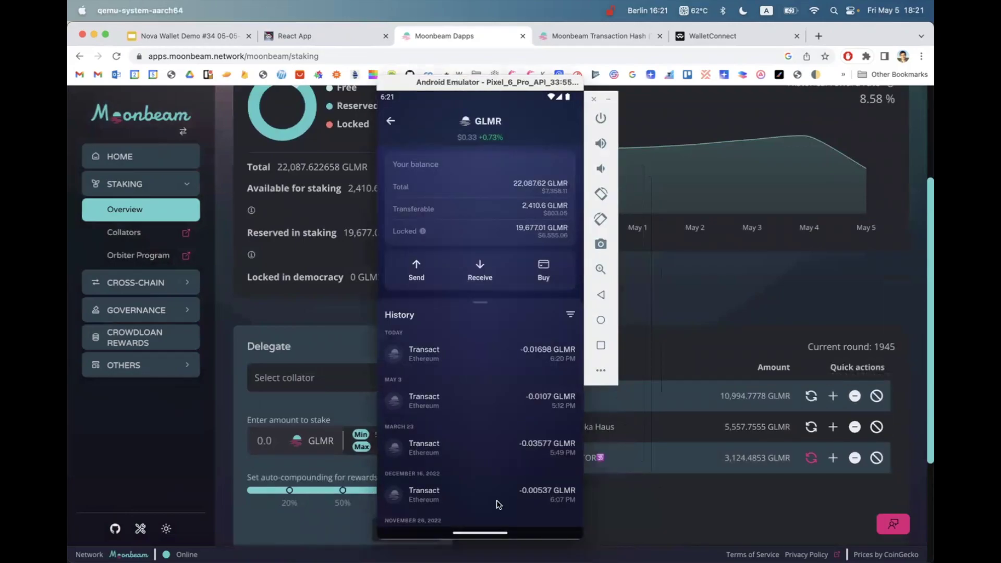
left_click(389, 119)
left_click(518, 514)
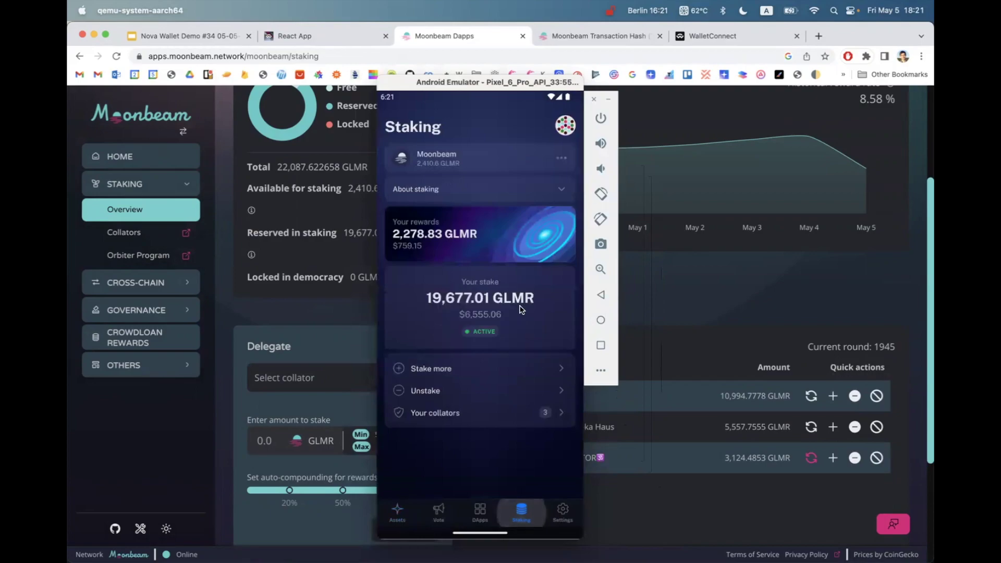
left_click(492, 418)
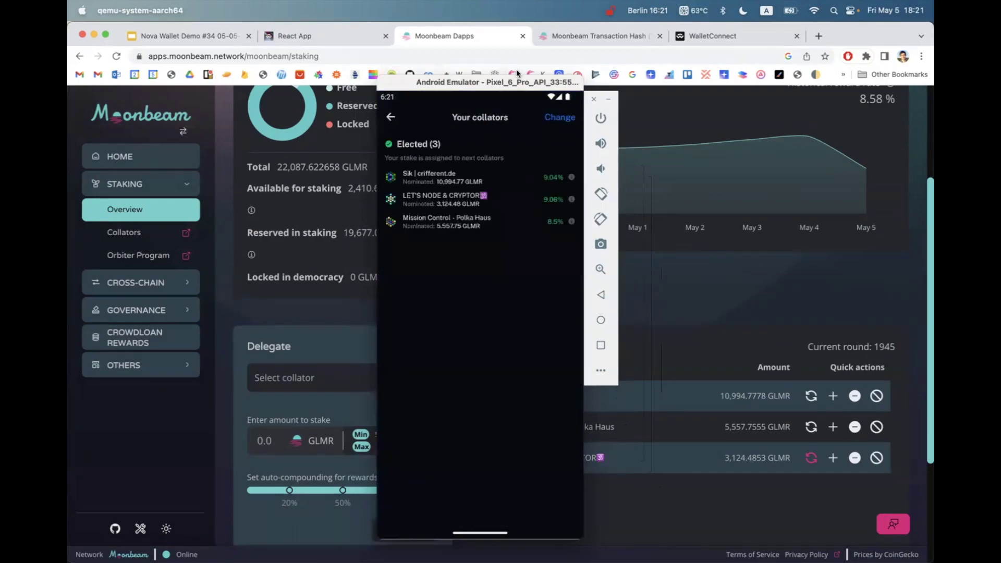
left_click_drag(512, 84, 462, 69)
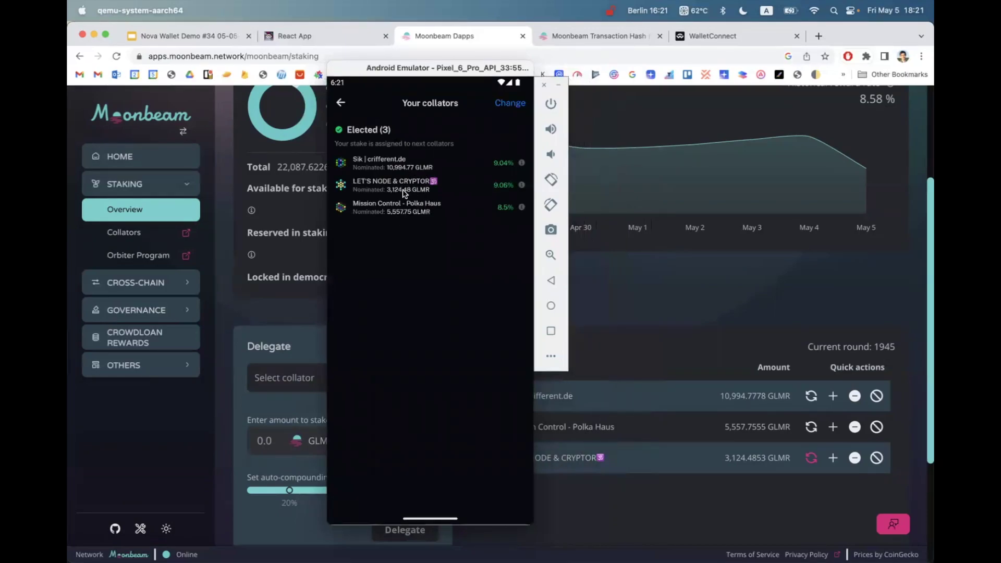
left_click(720, 397)
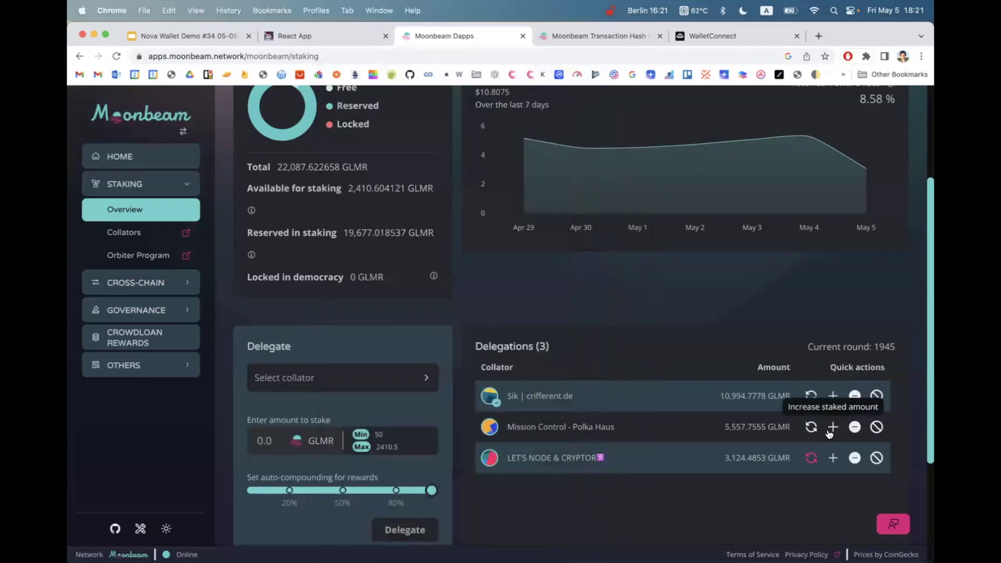
- Request a 1000 GLMR stake decrease for LET'S NODE & CRYPTOR and sign it in Nova Wallet
left_click(856, 458)
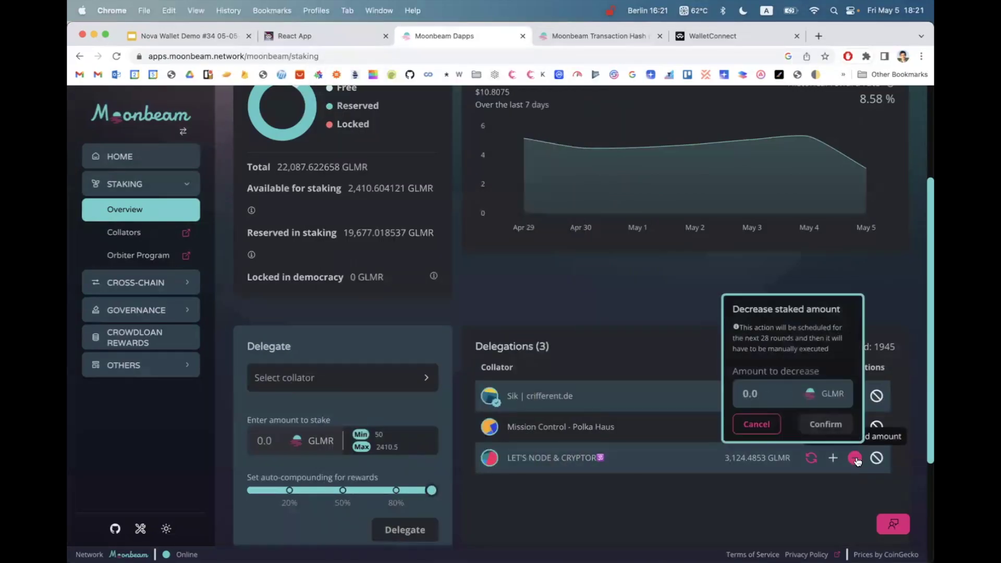
left_click(776, 390)
type("1000")
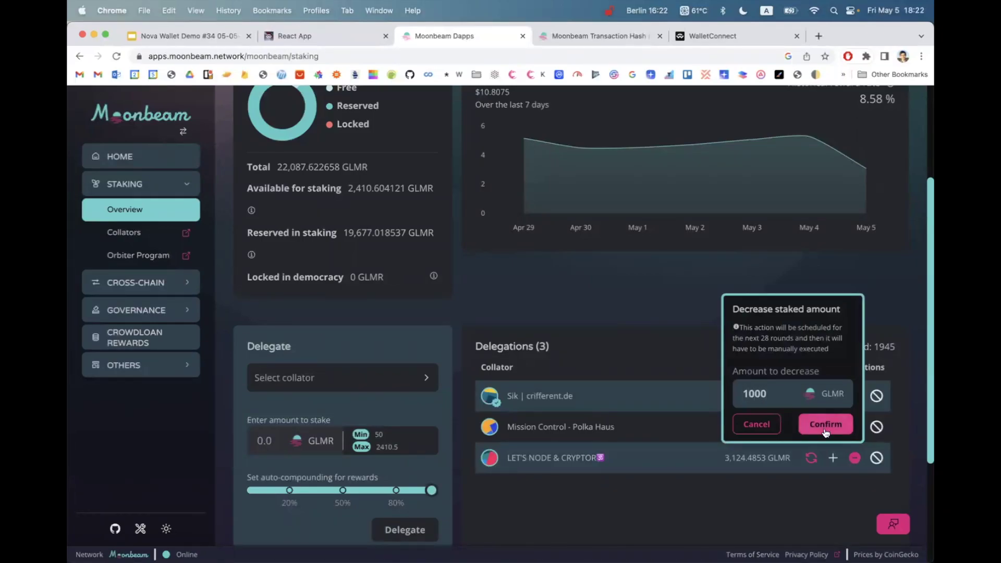
left_click(826, 429)
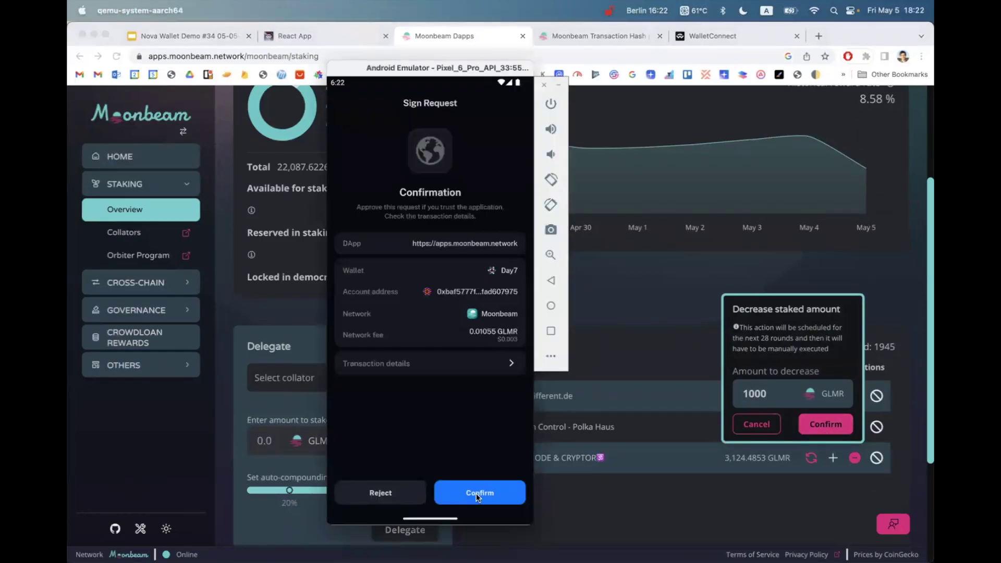
left_click(477, 493)
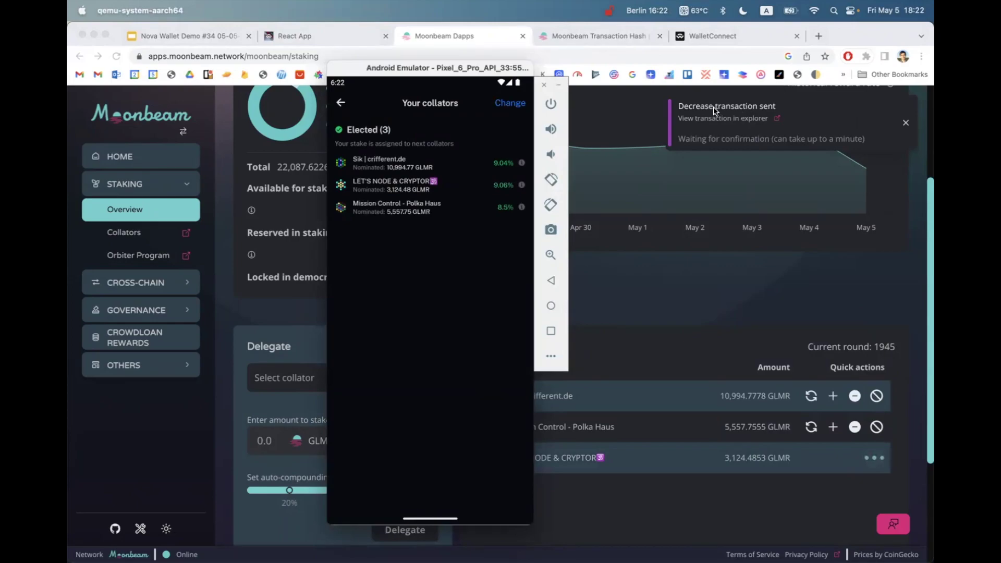
- Open the decrease transaction on Moonscan
left_click(789, 127)
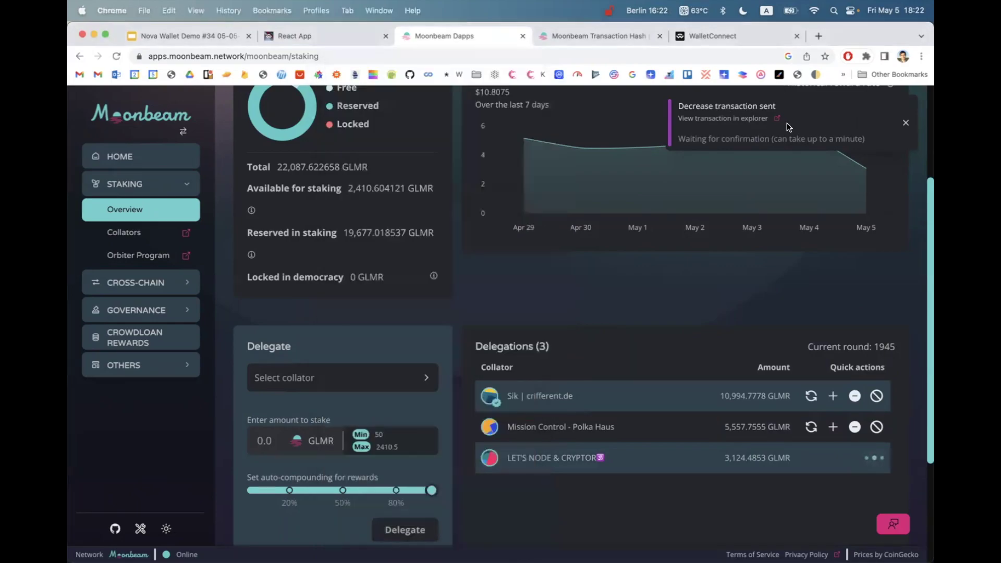
left_click(751, 118)
left_click(612, 195)
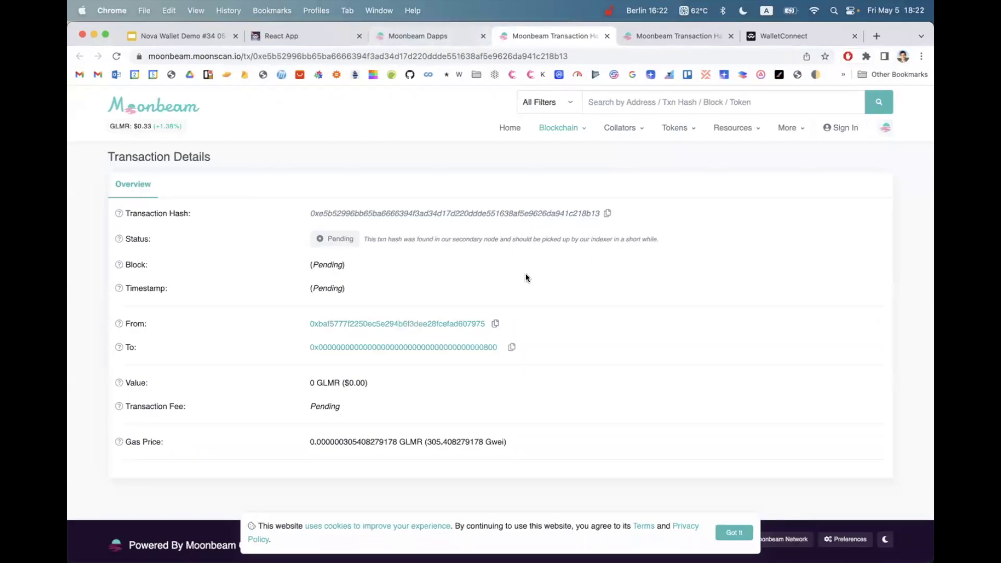
- Return to the Moonbeam staking page, scroll down, and check the wallet's 18,677.01 GLMR stake
left_click(450, 36)
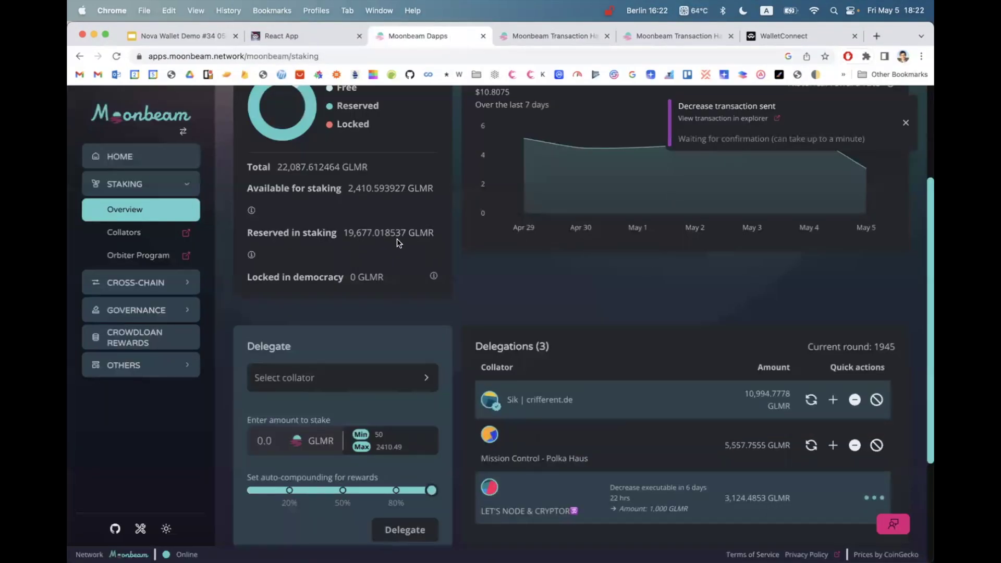
scroll(682, 439, "down", 1)
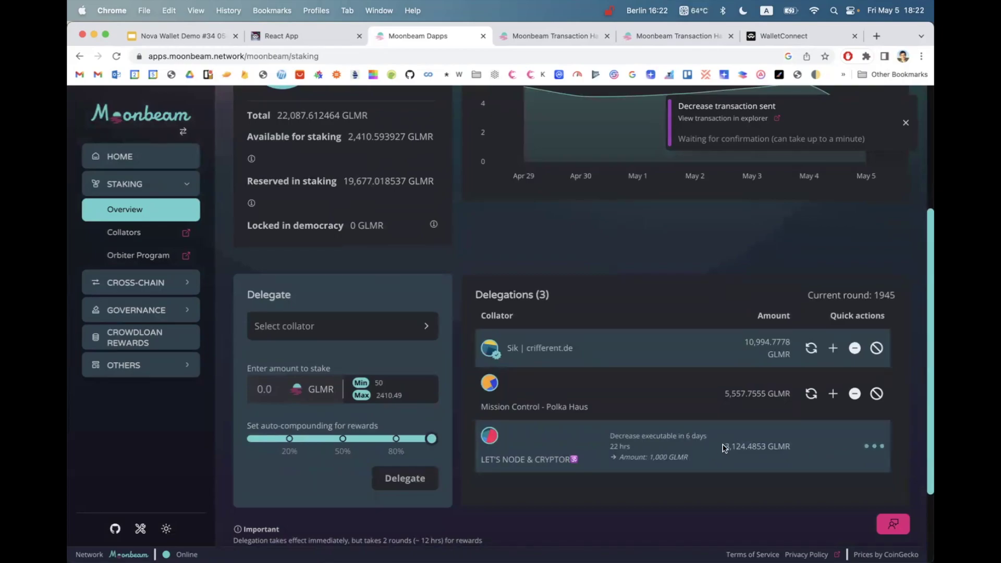
key("super+Tab")
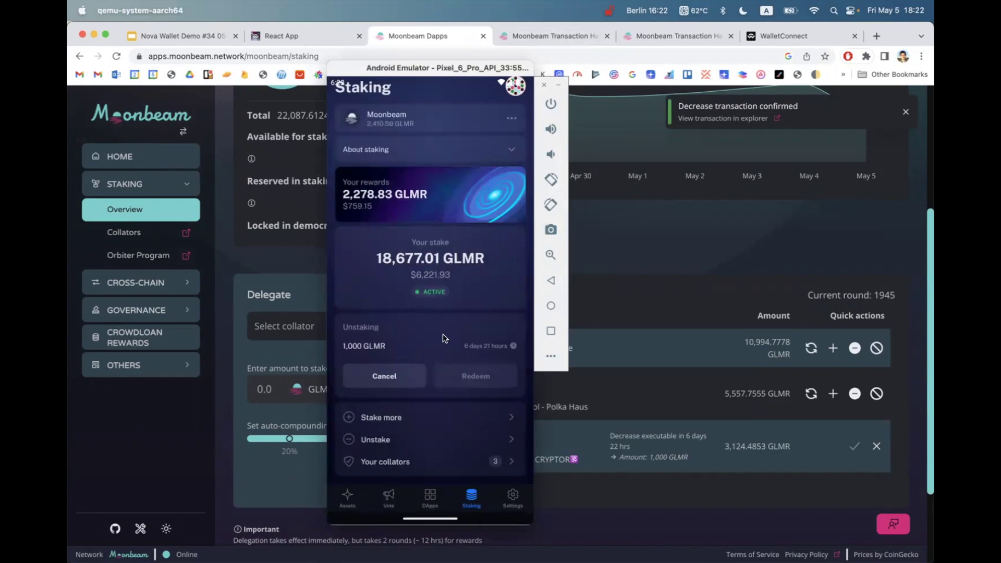
- Set auto-compounding to 100% for the Sik delegation and approve it in Nova Wallet
left_click(787, 279)
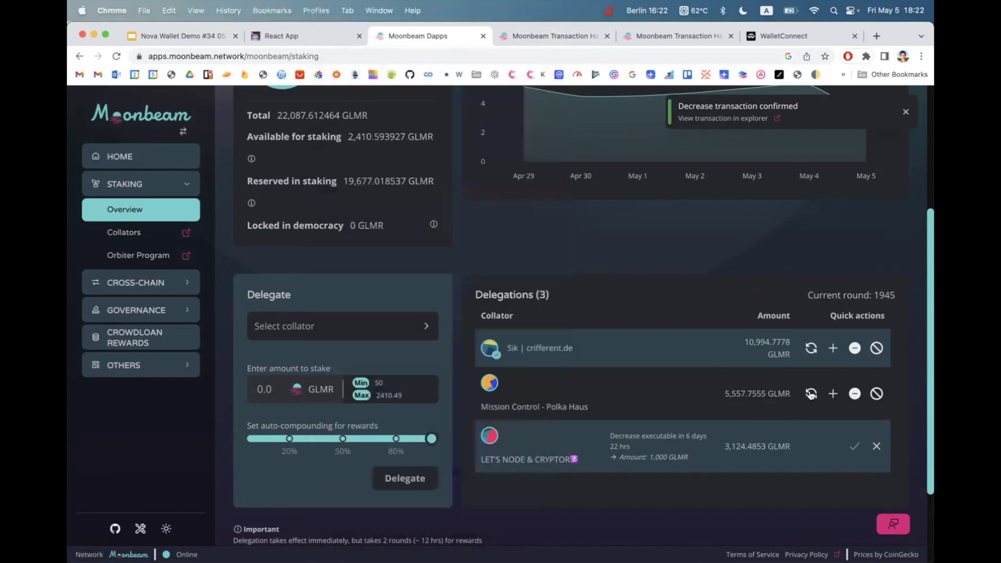
left_click(813, 355)
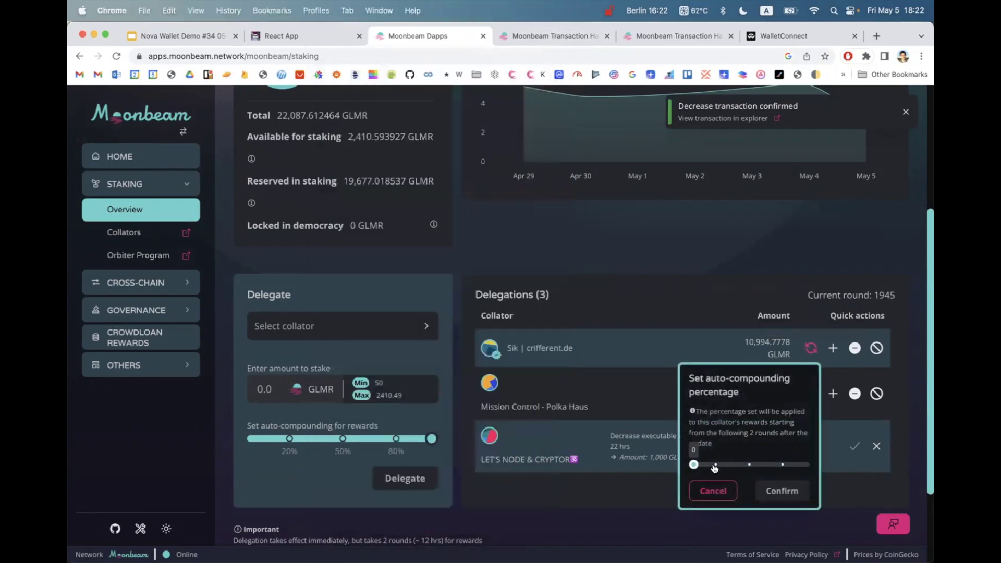
left_click_drag(746, 469, 824, 471)
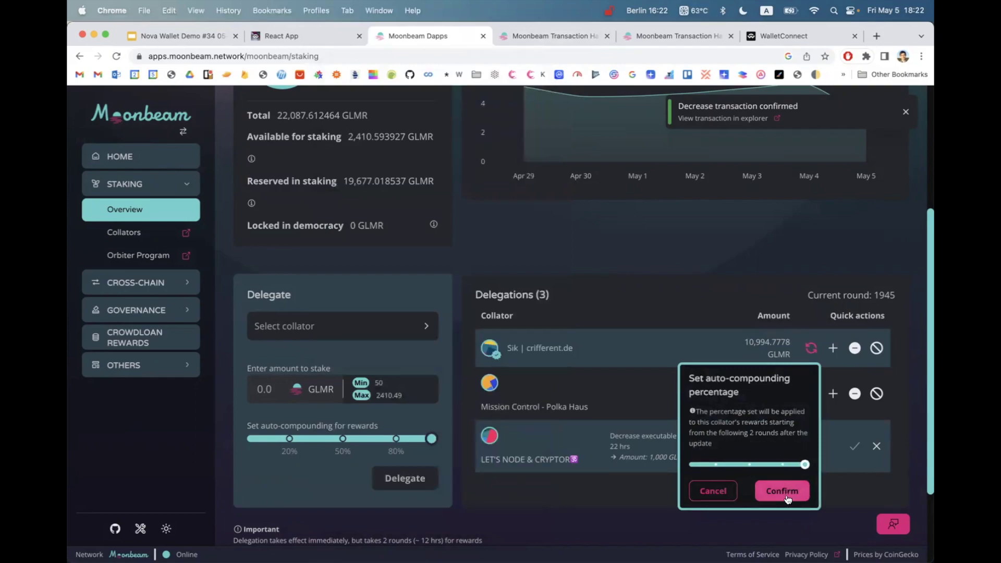
key("super+Tab")
left_click(489, 487)
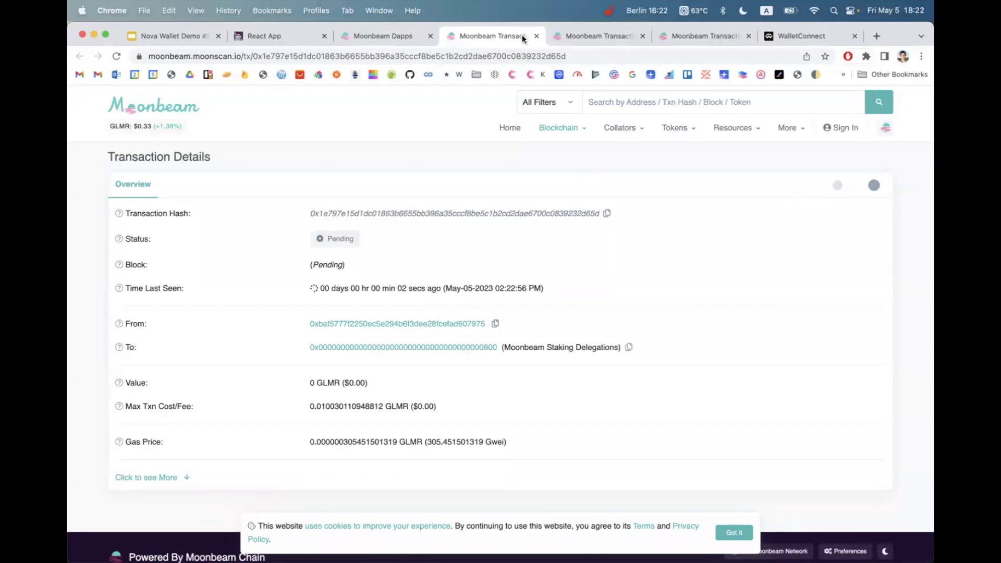
- Check the Moonbeam GLMR token in Nova Wallet's assets, then return to the staking overview
left_click(408, 35)
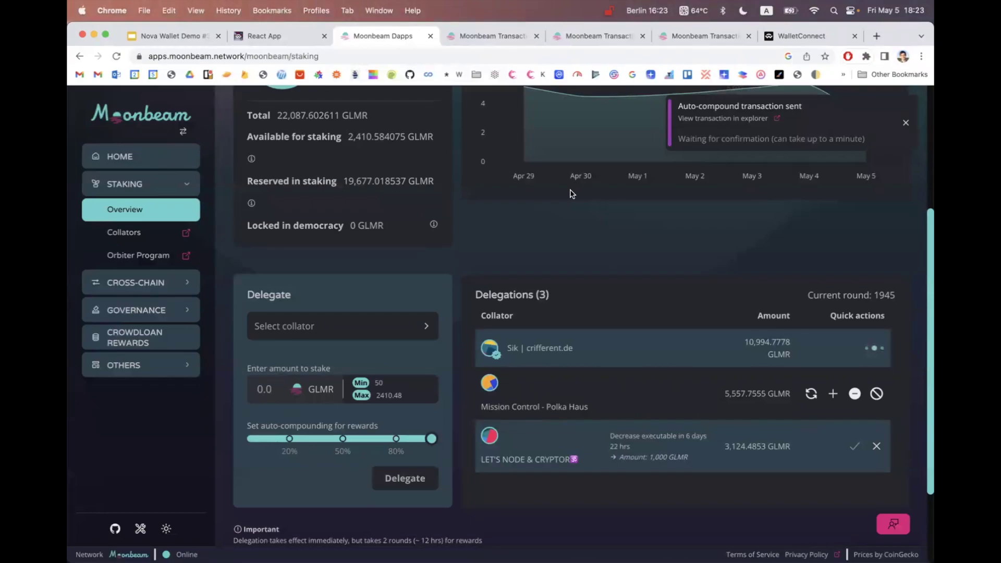
key("super+Tab")
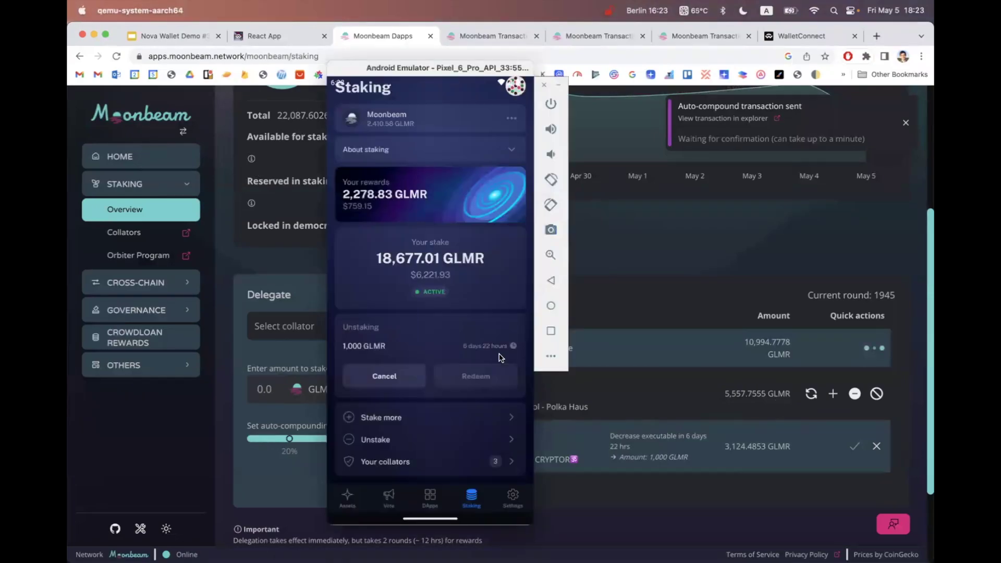
left_click(349, 498)
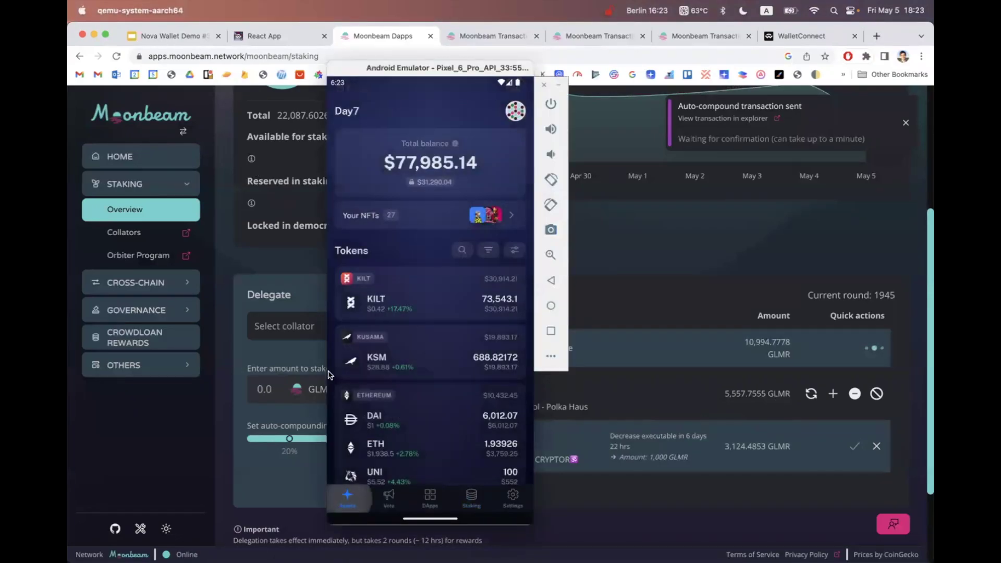
left_click(472, 213)
type("glmr")
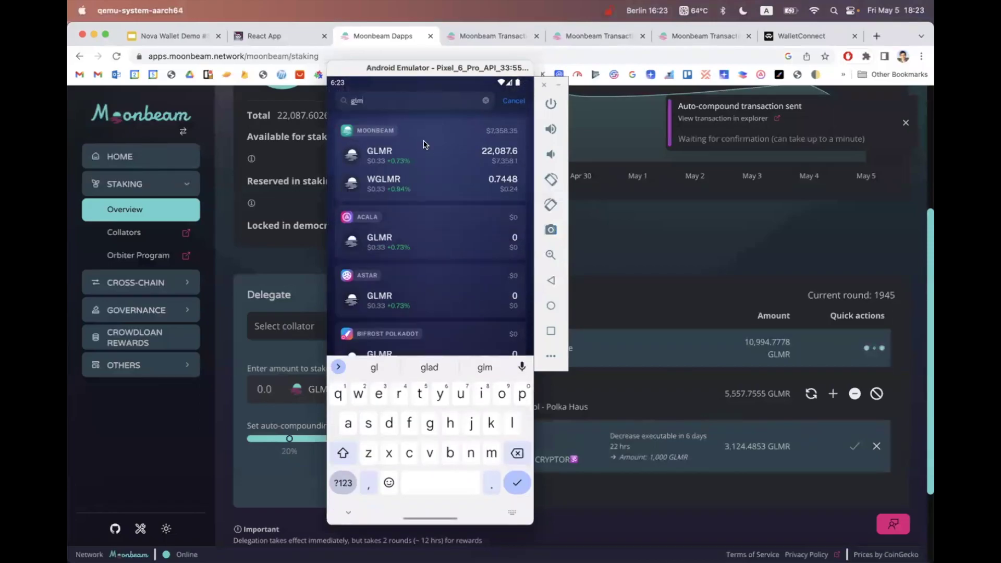
left_click(426, 155)
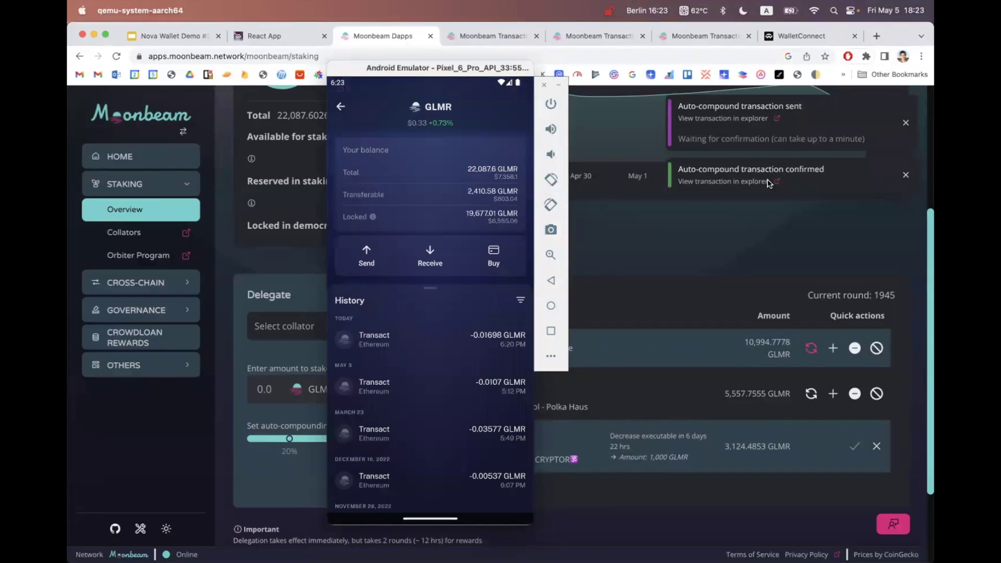
left_click(342, 109)
left_click(657, 278)
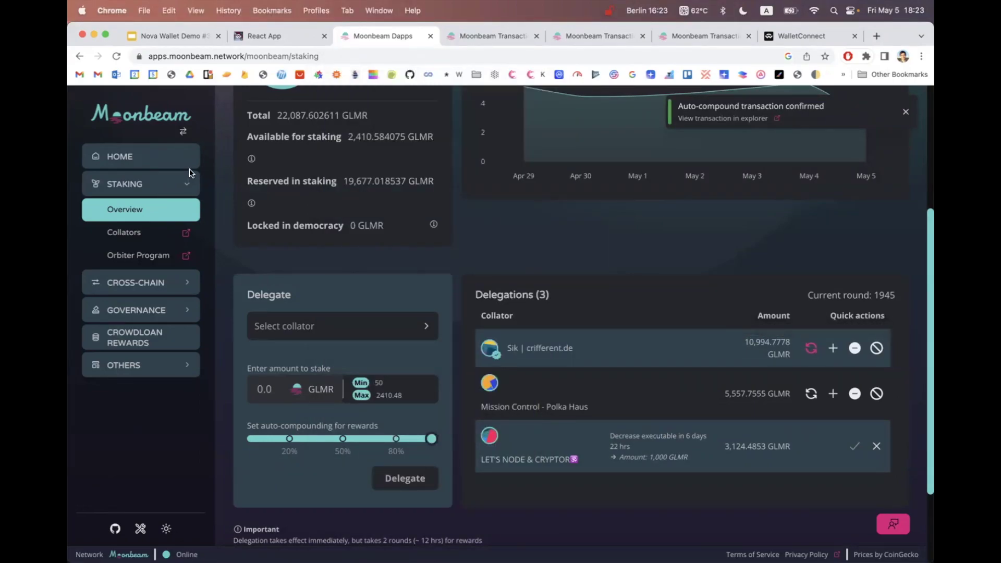
scroll(599, 324, "up", 5)
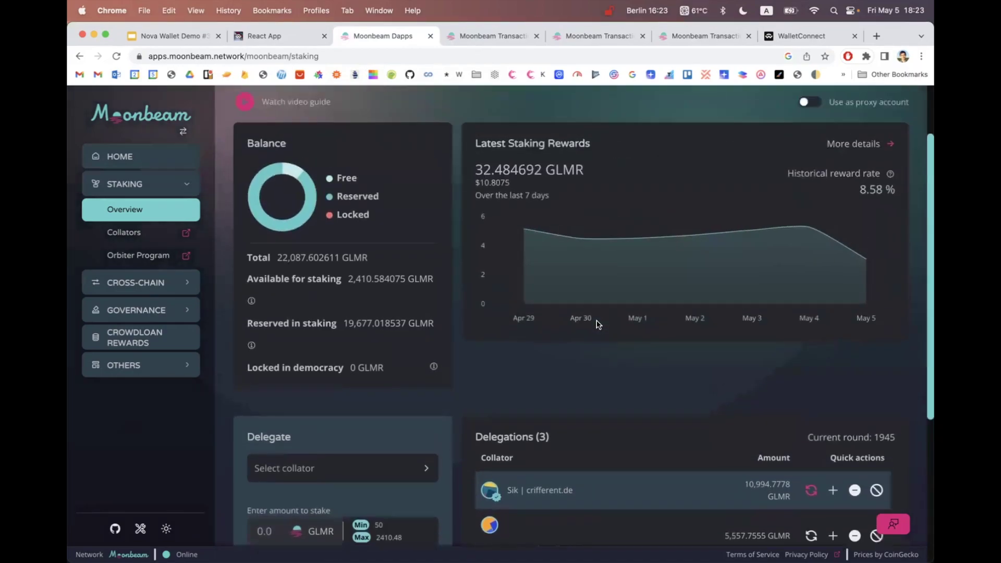
scroll(598, 324, "down", 4)
scroll(598, 324, "down", 2)
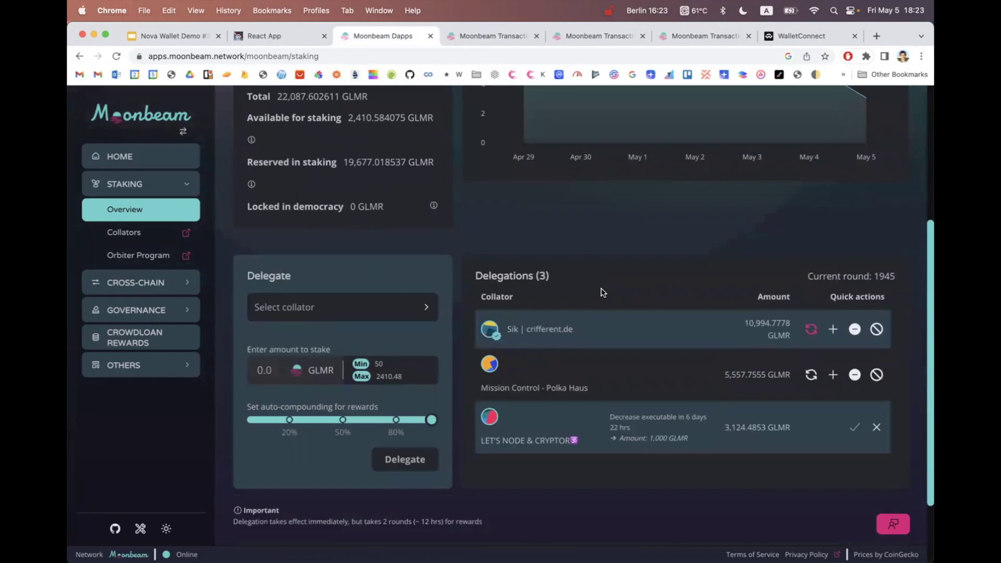
scroll(594, 295, "up", 3)
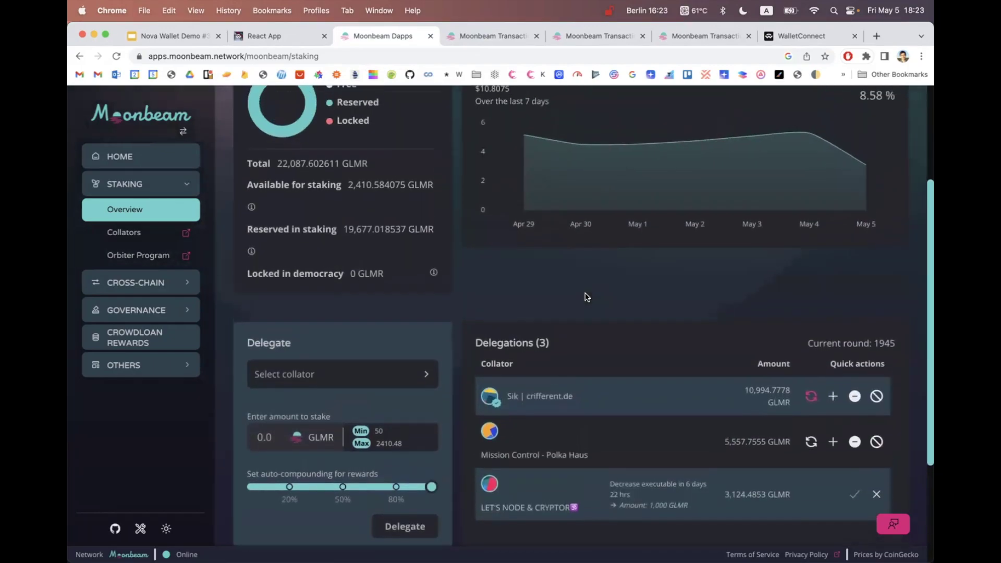
scroll(587, 297, "down", 1)
scroll(586, 295, "up", 5)
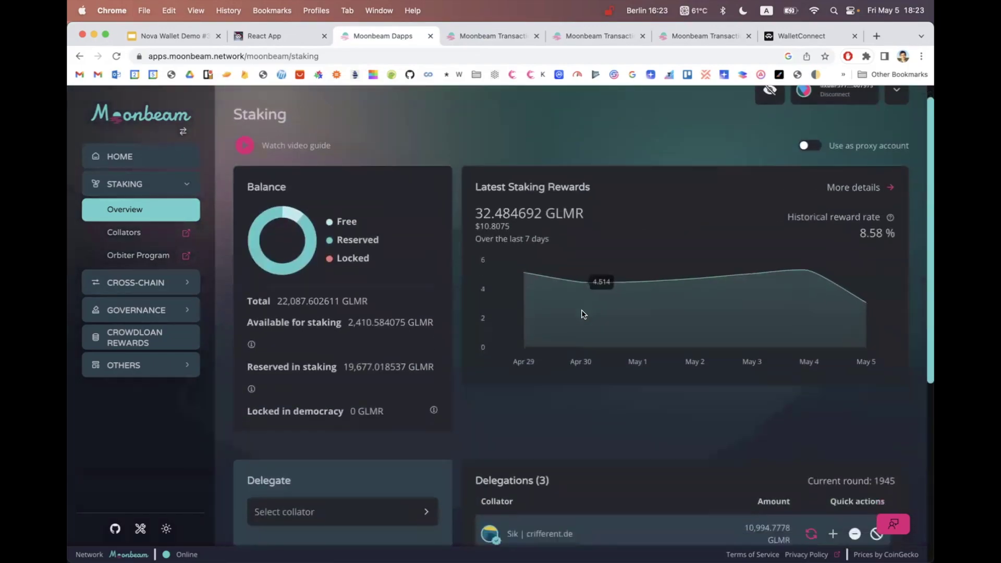
scroll(584, 315, "down", 2)
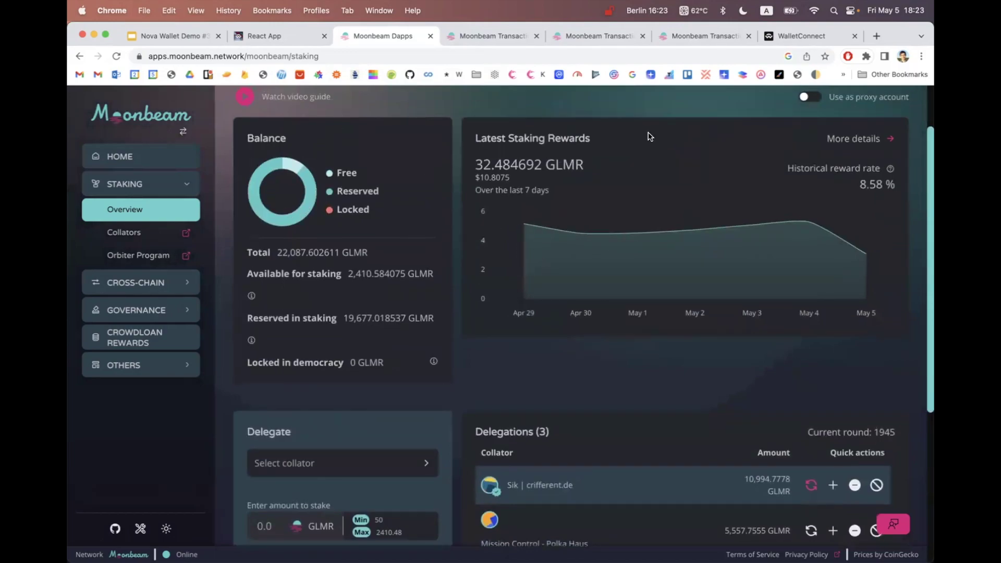
scroll(539, 395, "down", 4)
scroll(539, 395, "up", 3)
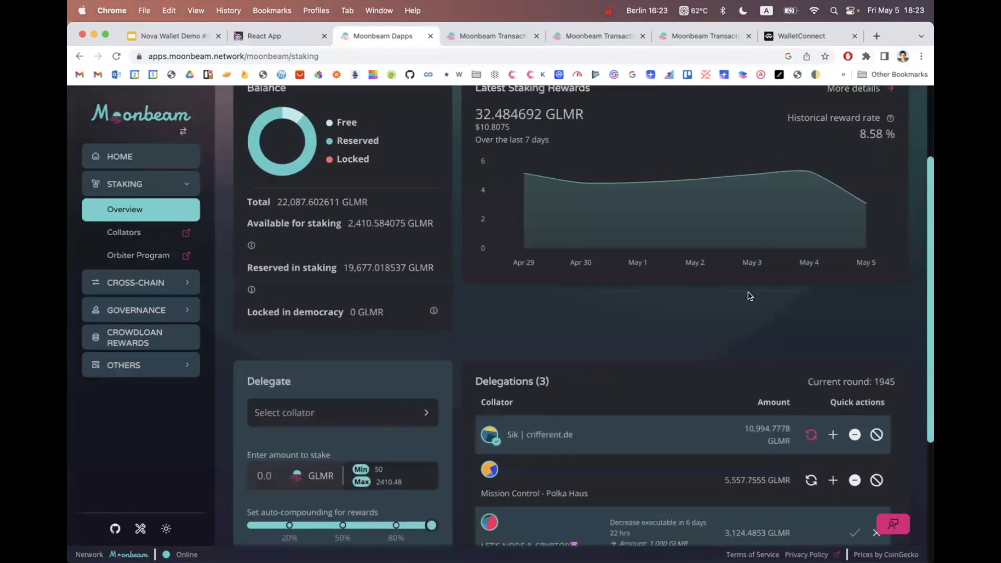
- Check the newest -0.00985 GLMR Transact in GLMR history, then switch to the Nova Wallet Demo presentation
key("super+Tab")
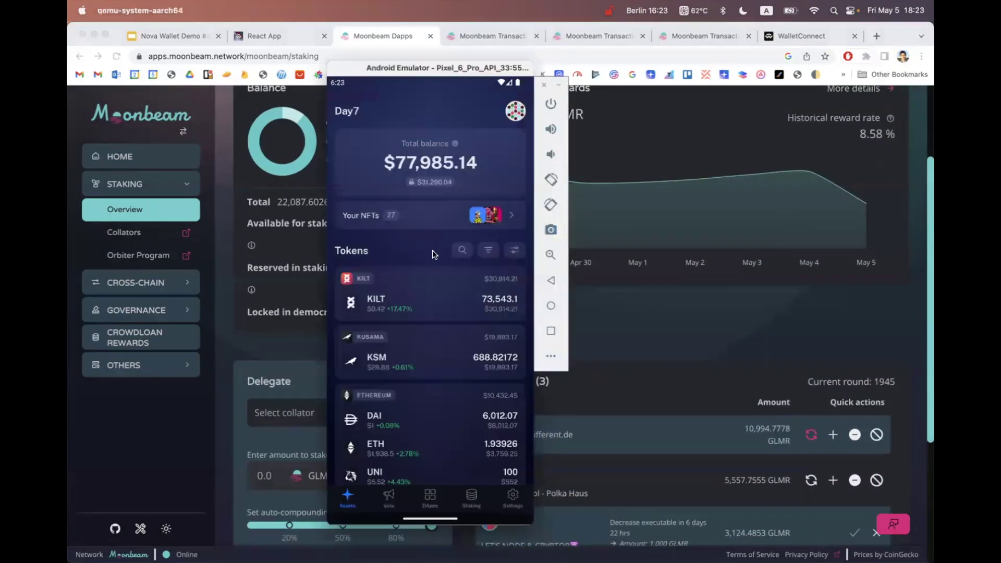
left_click(462, 249)
type("glmr")
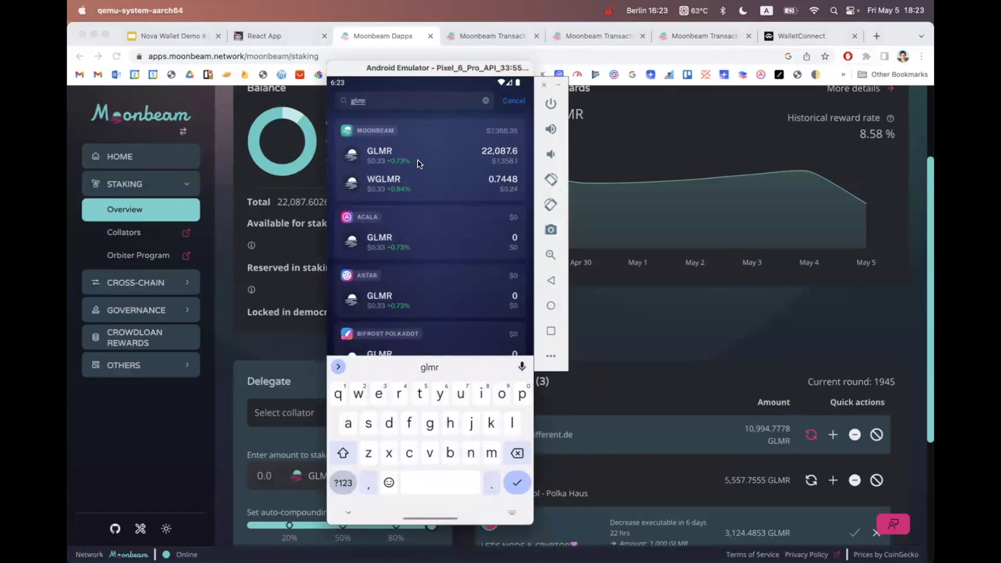
left_click(417, 164)
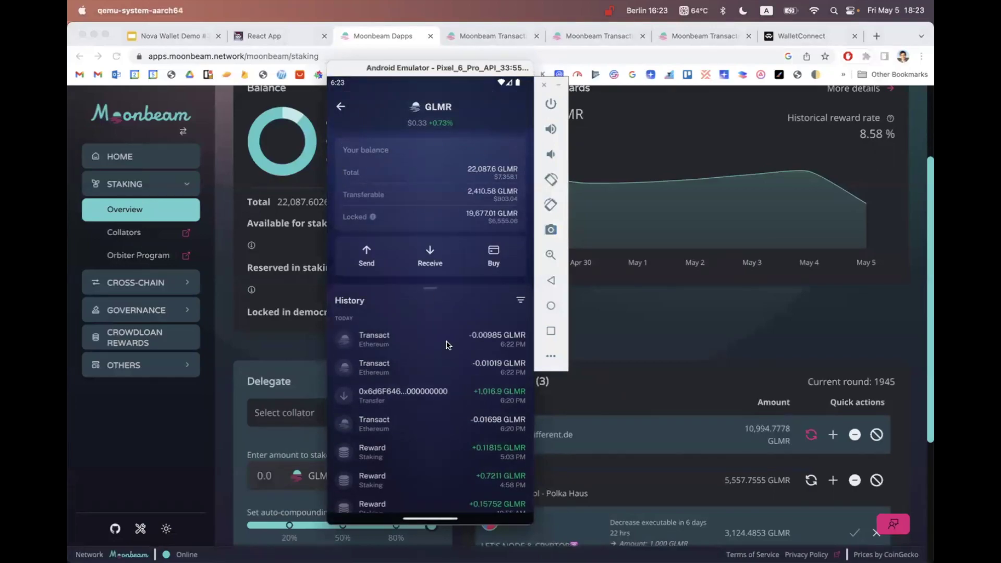
left_click(420, 346)
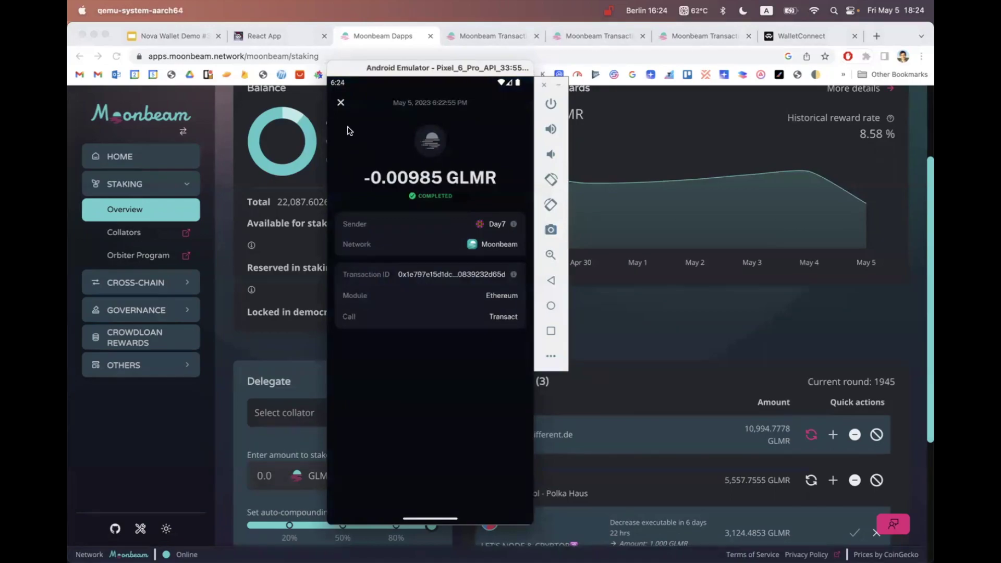
left_click(342, 104)
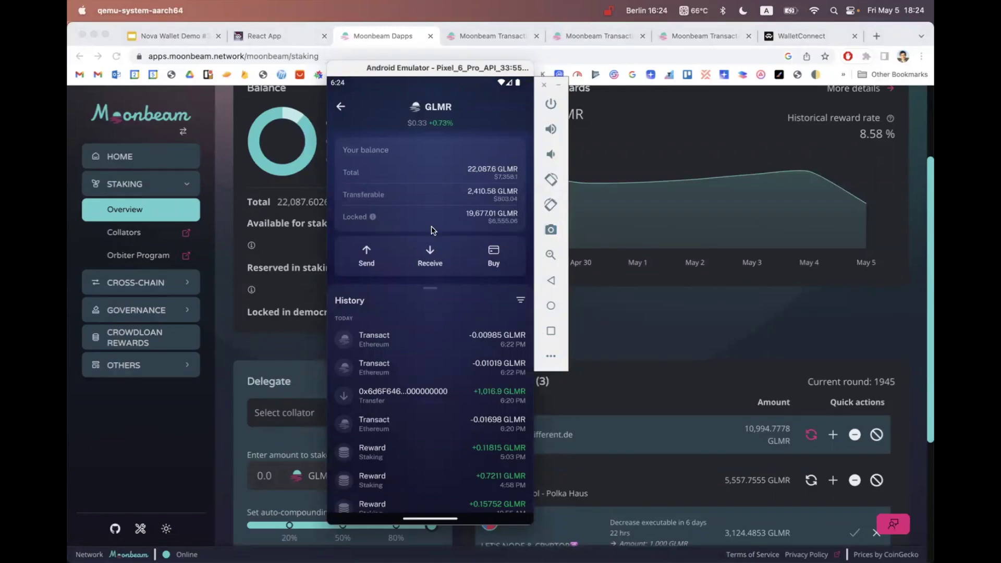
left_click(309, 107)
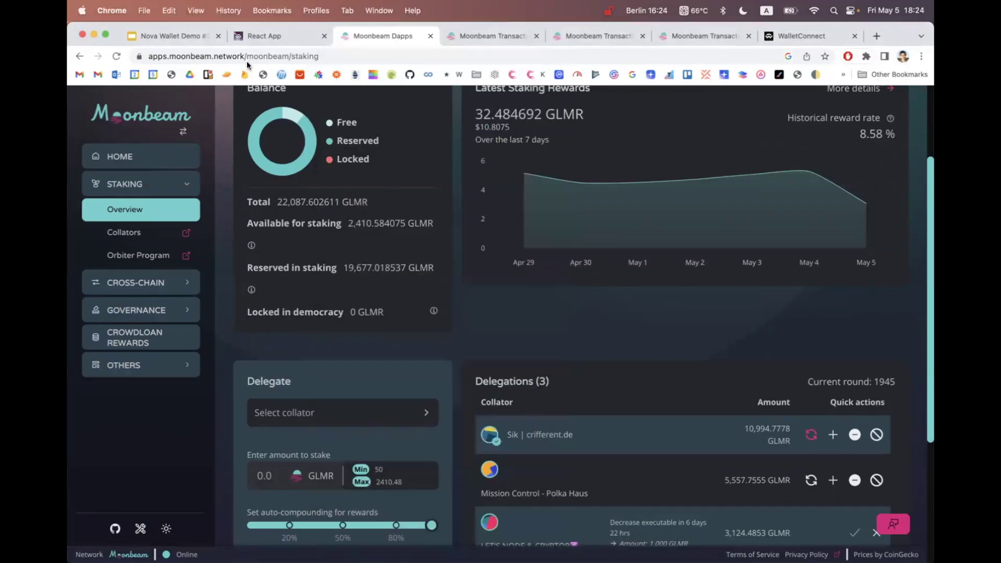
left_click(192, 36)
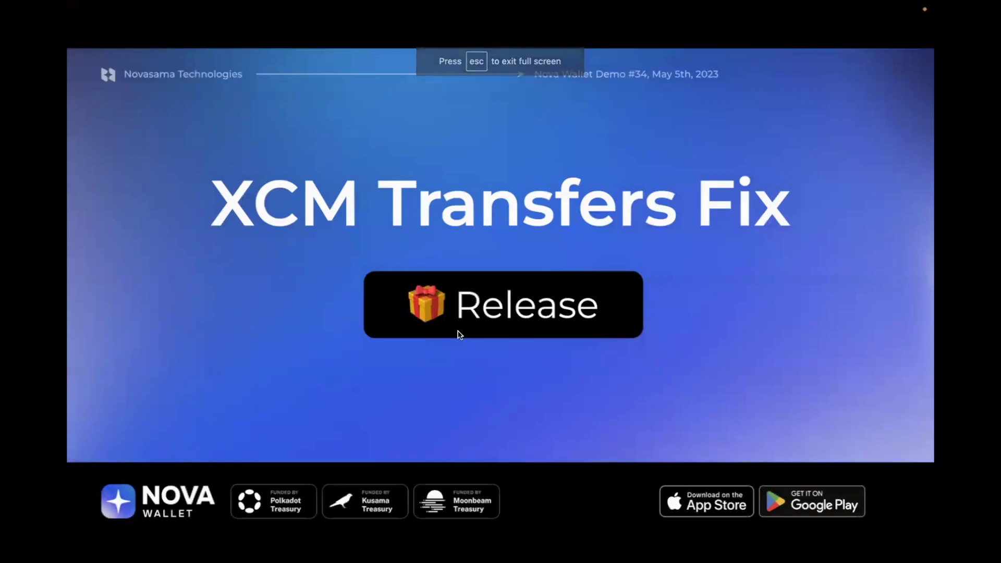
- Advance the slideshow past the XCM Transfers Fix details to the 4th Treasury Proposal slide
key("Right")
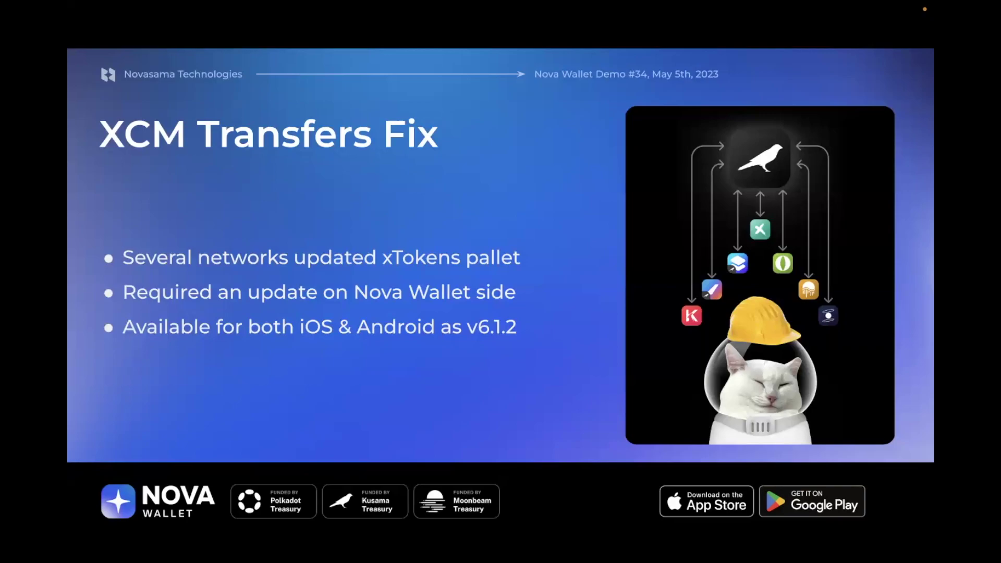
key("Right")
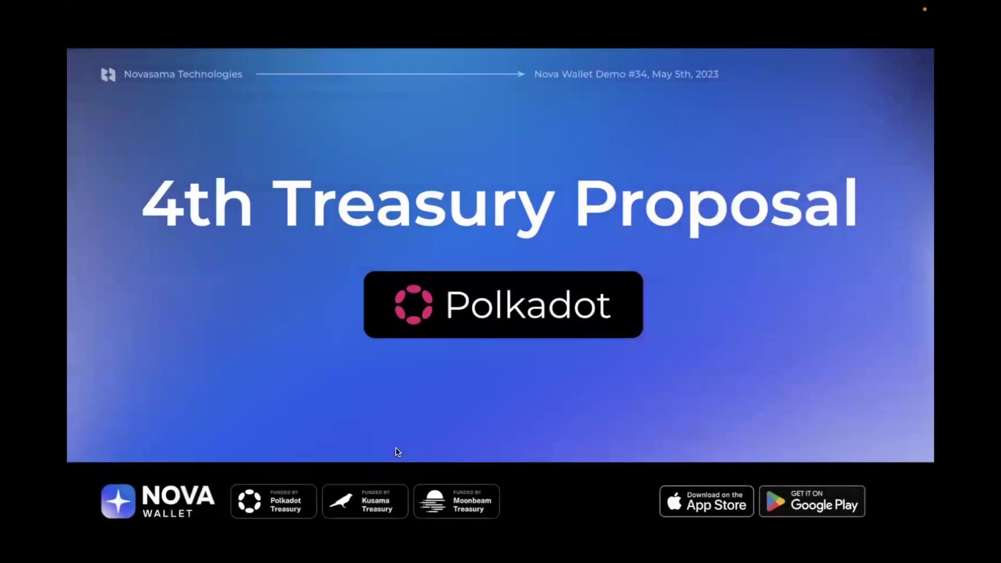
- Advance through the 4th Proposal: Discussion slide to the closing Let's build together! slide
key("Right")
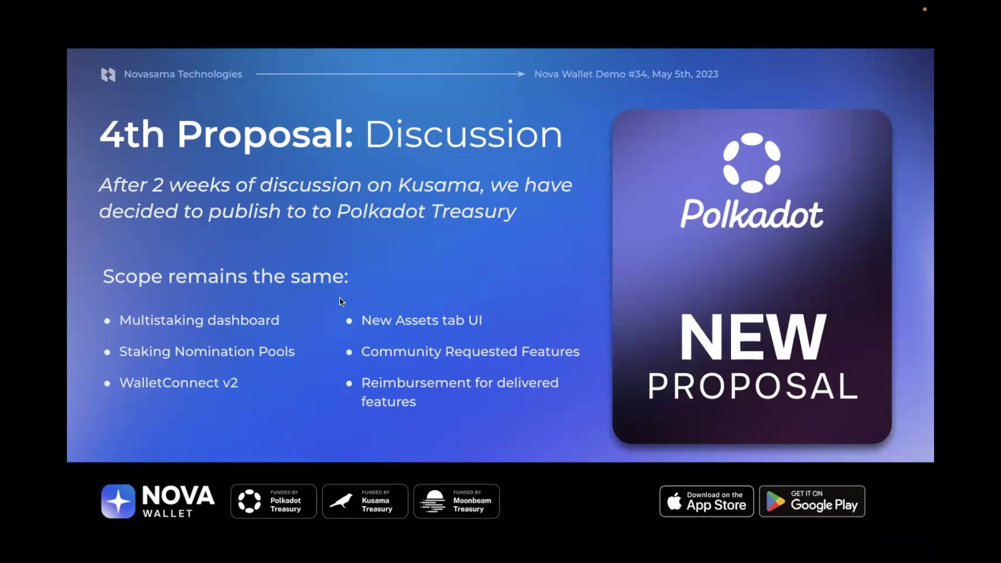
key("Right")
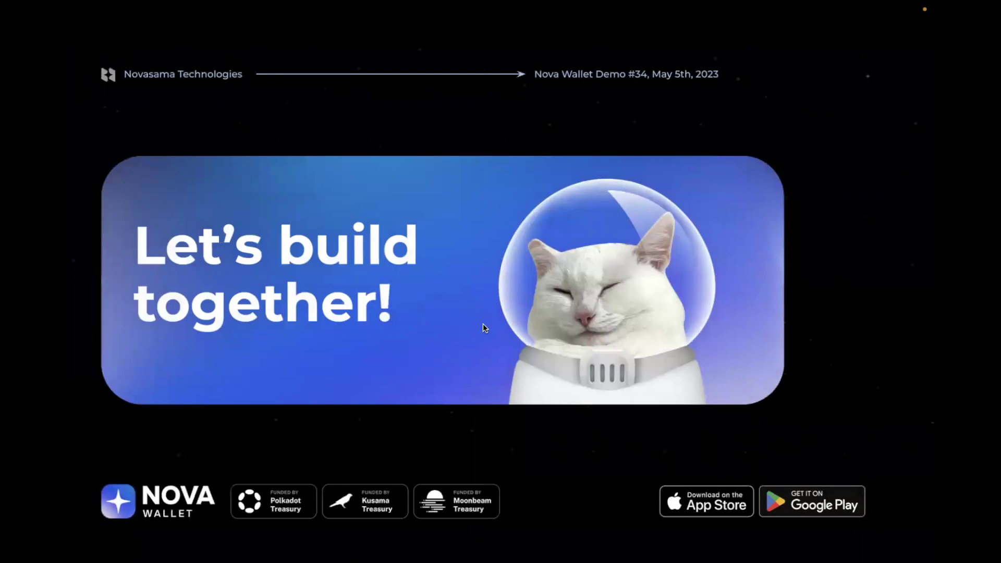
- Exit the full-screen slideshow back to the Nova Wallet Demo #34 editor
key("Escape")
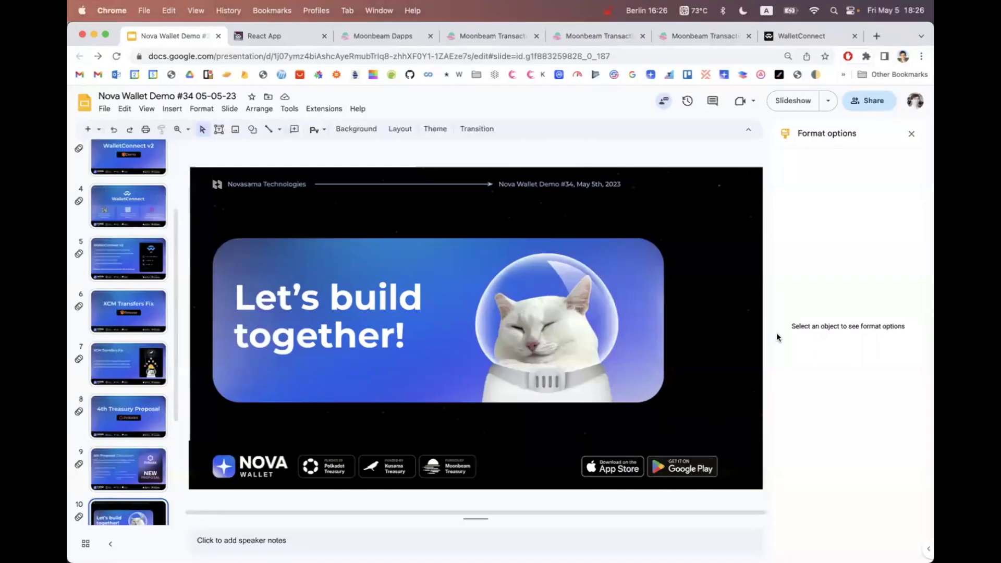